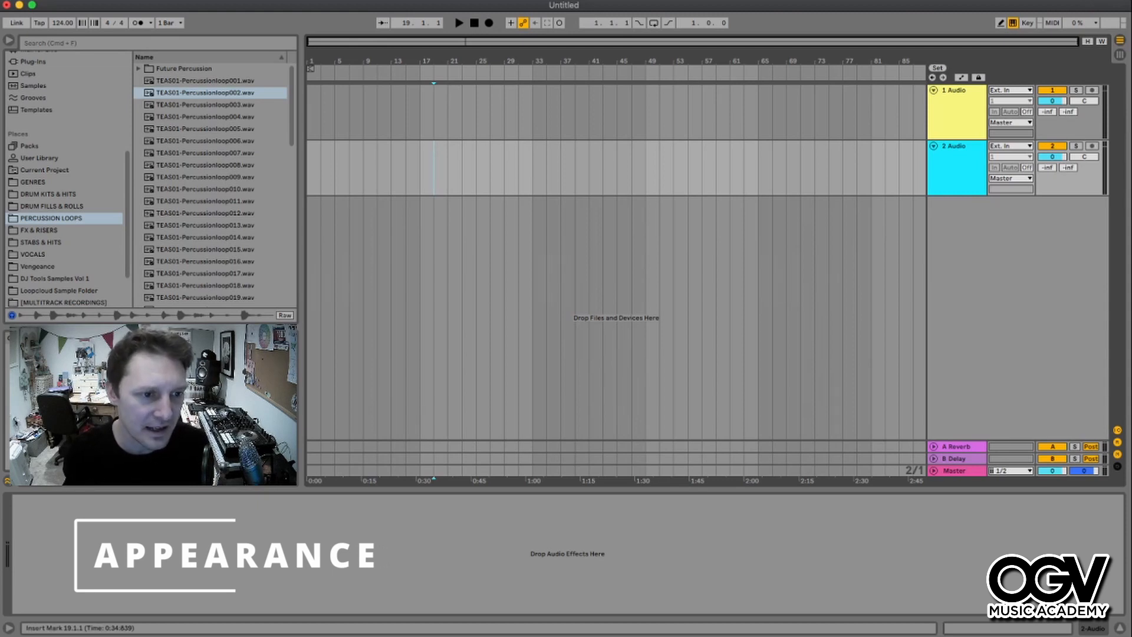
- Browse the Audio Effects category and its Delay & Loop, Drive & Color and Dynamics folders
scroll(64, 183, "up", 5)
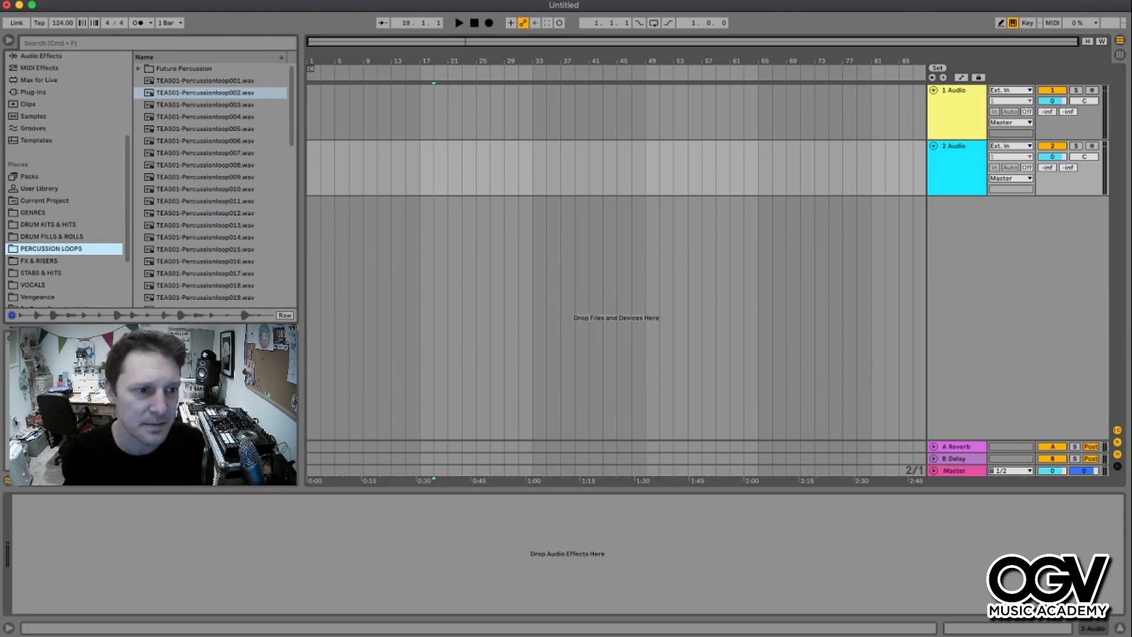
scroll(65, 177, "up", 3)
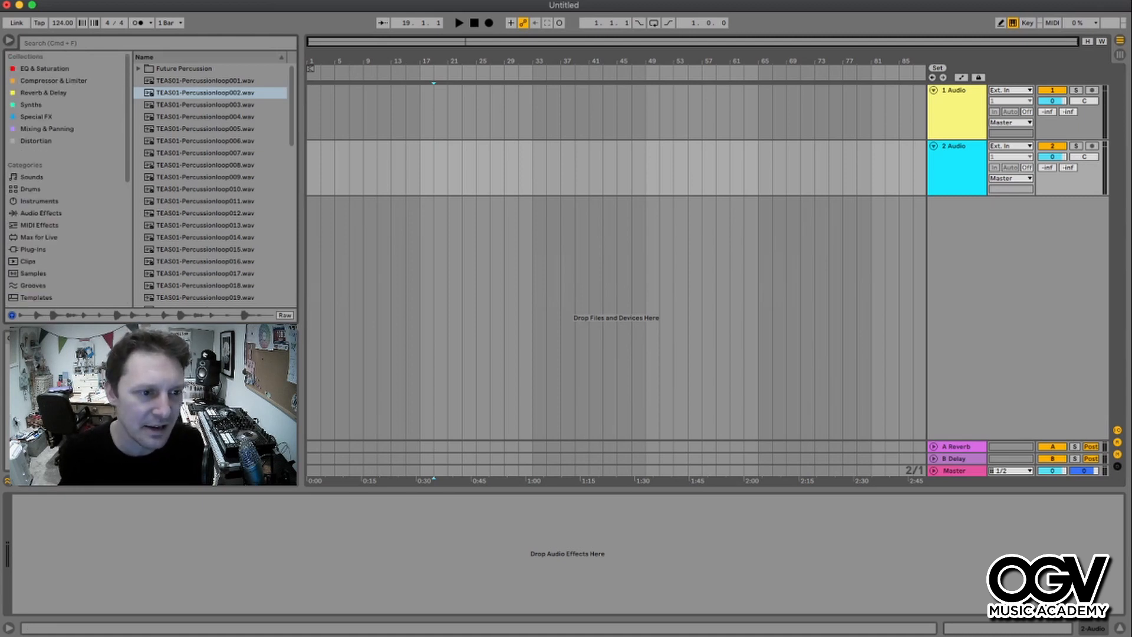
scroll(65, 177, "down", 1)
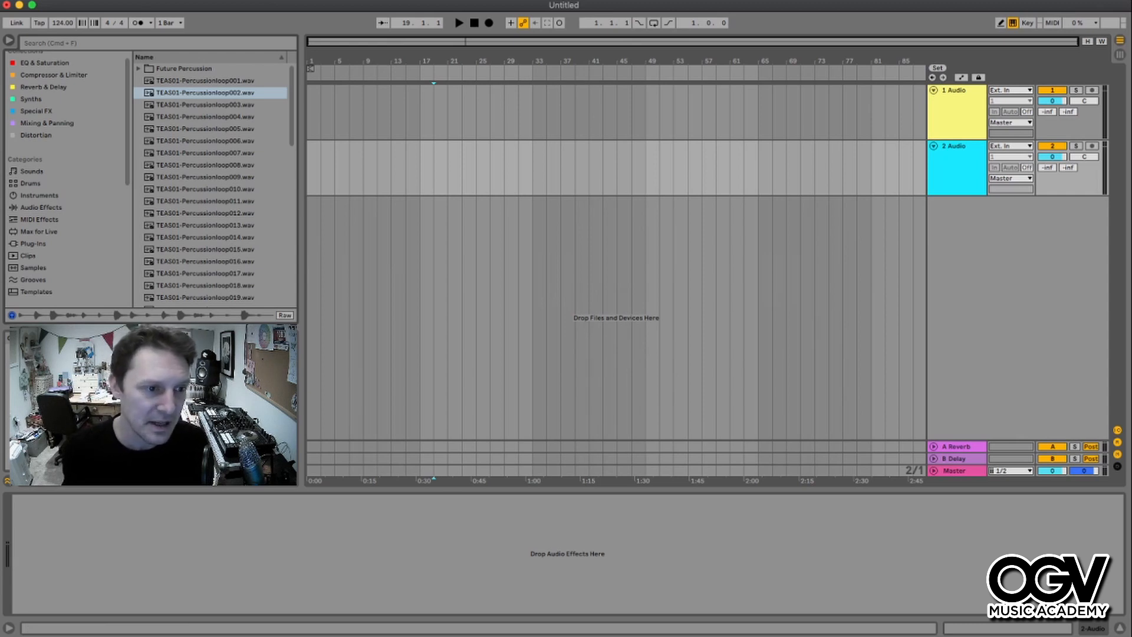
left_click(41, 207)
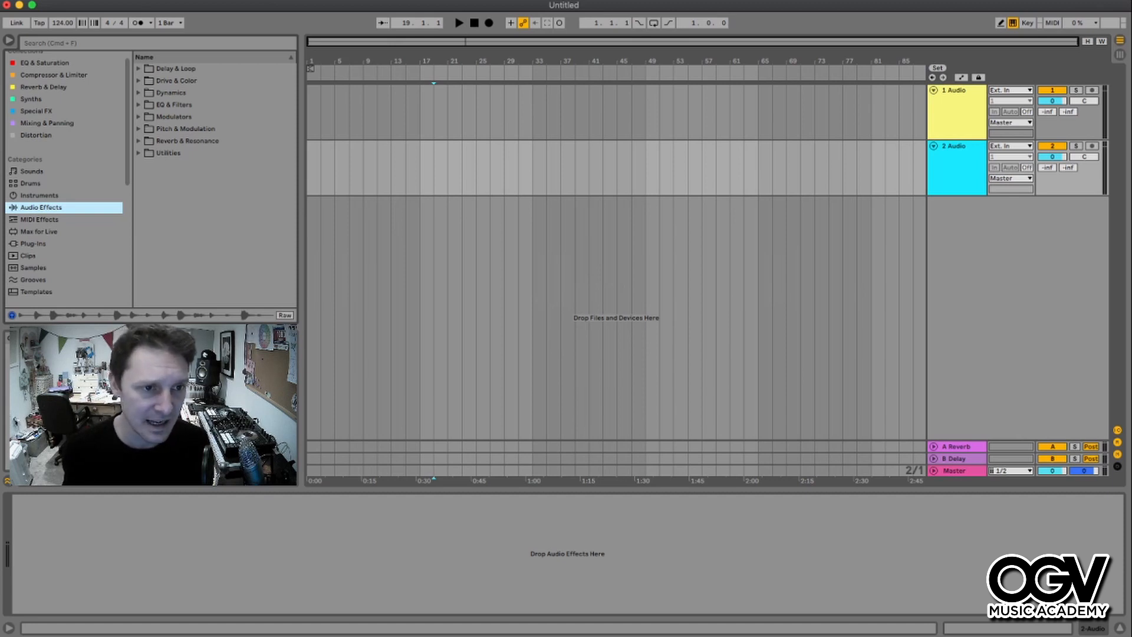
left_click(138, 69)
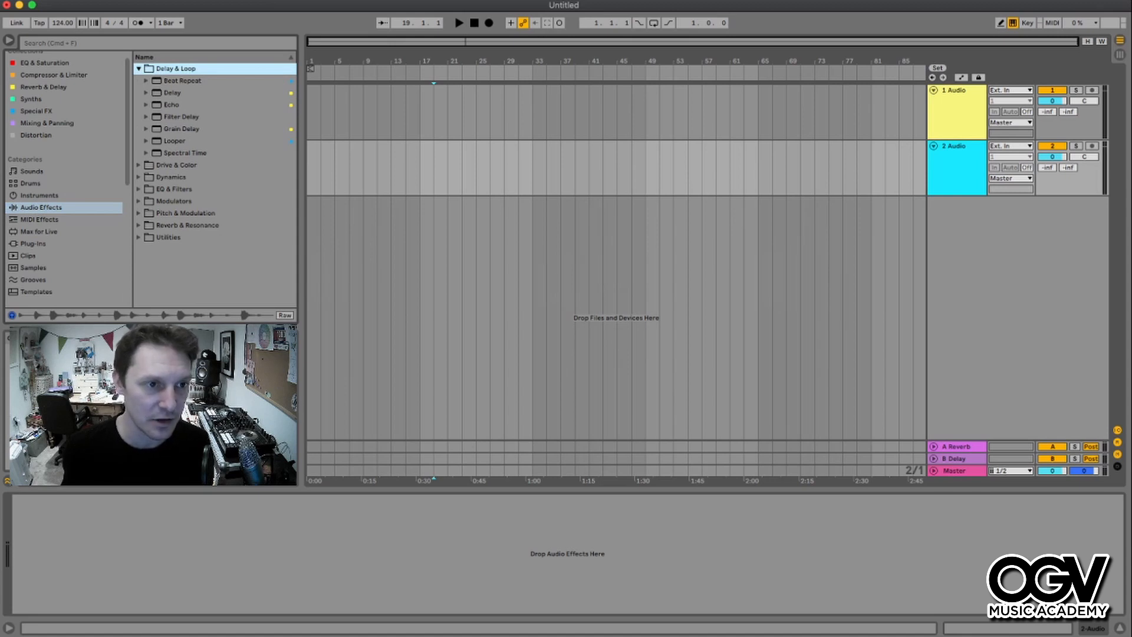
left_click(139, 69)
left_click(138, 81)
left_click(139, 81)
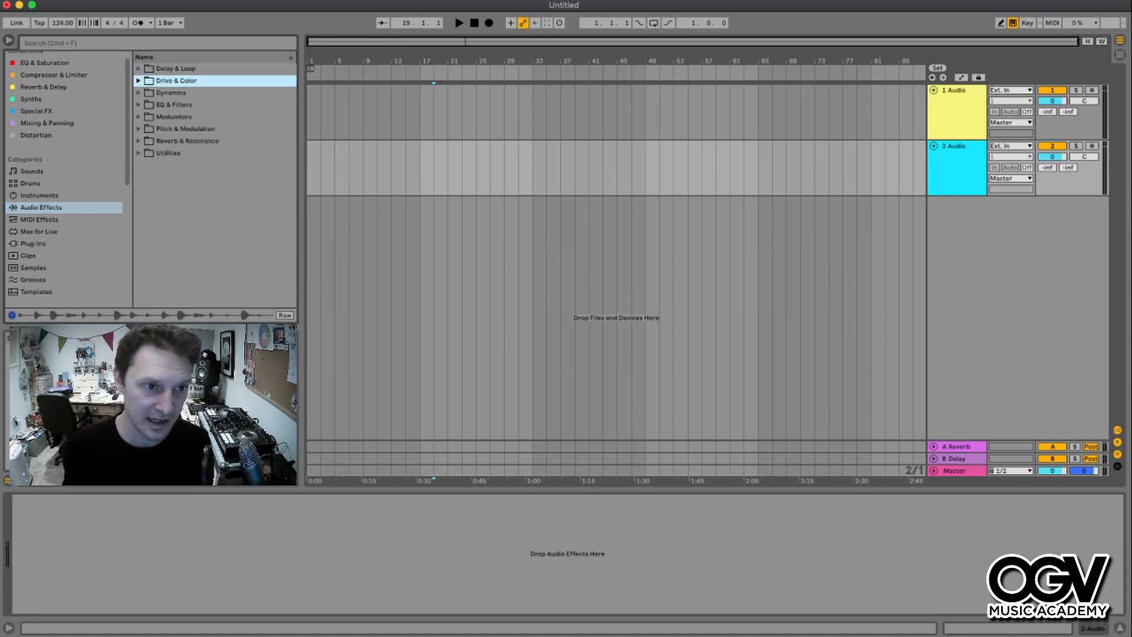
left_click(139, 92)
left_click(138, 92)
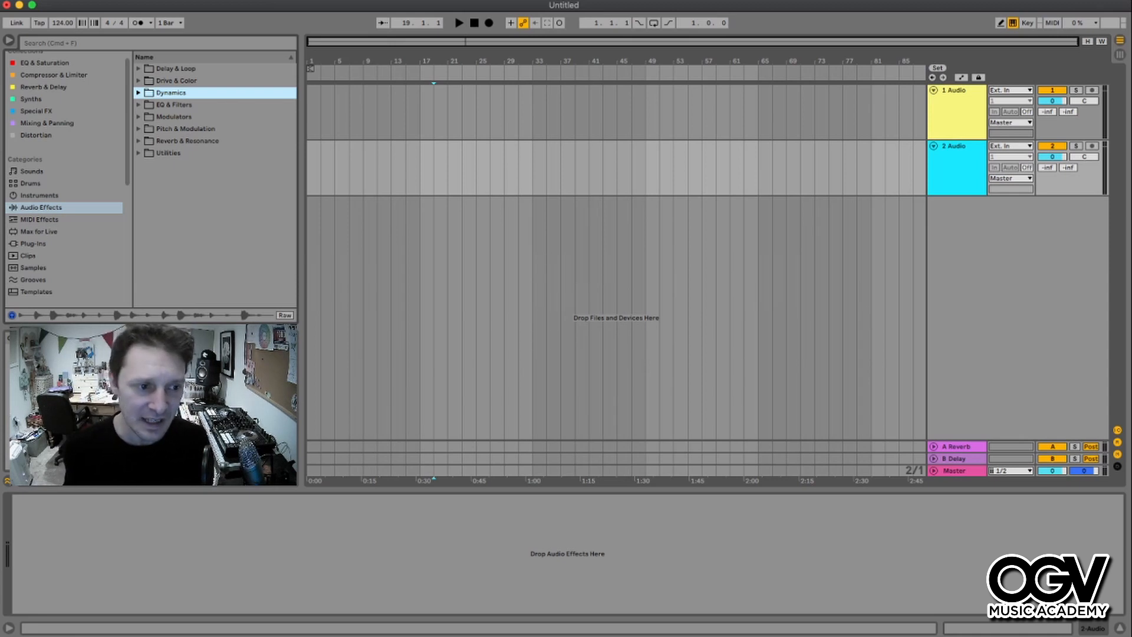
- Scroll through the list of groove files in the Grooves category
left_click(33, 280)
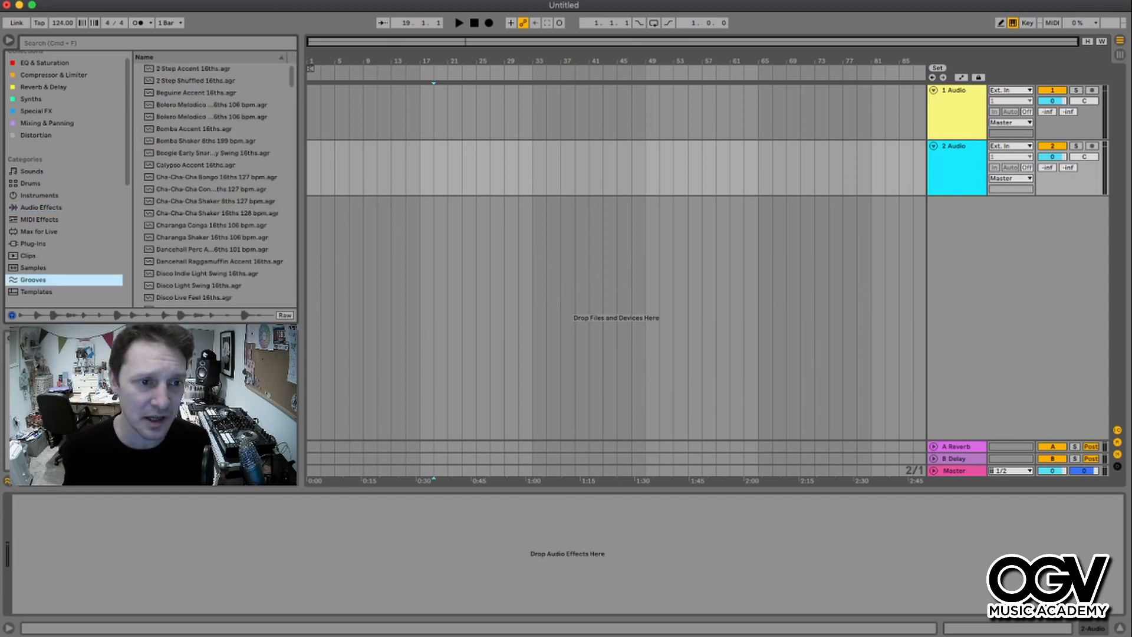
scroll(218, 183, "down", 15)
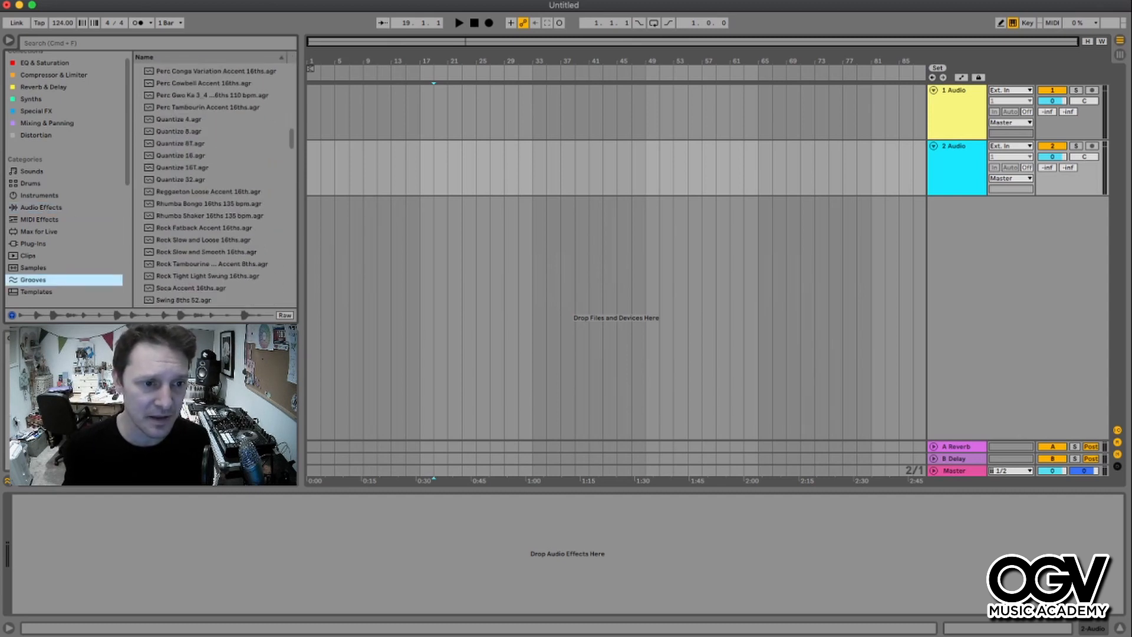
scroll(188, 183, "up", 6)
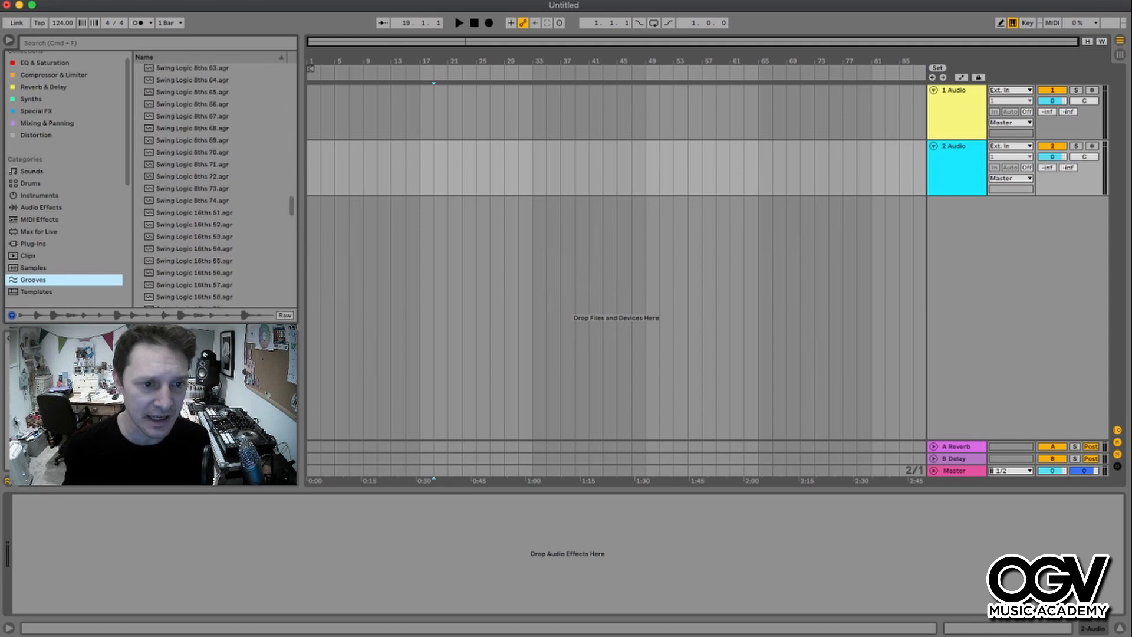
scroll(218, 183, "up", 10)
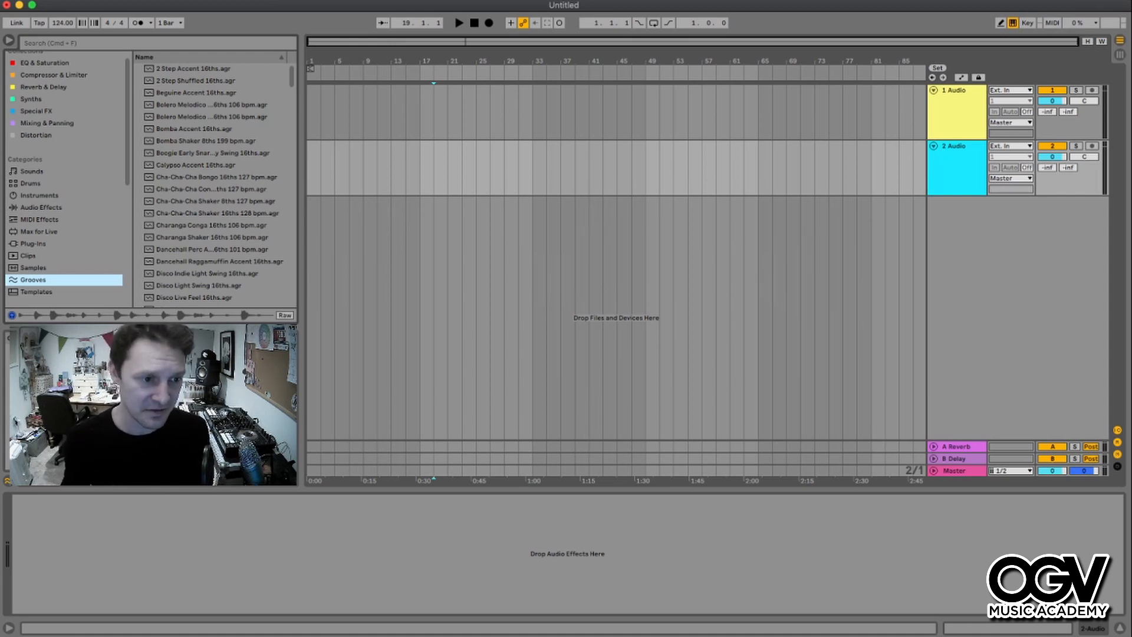
left_click(33, 268)
left_click(33, 280)
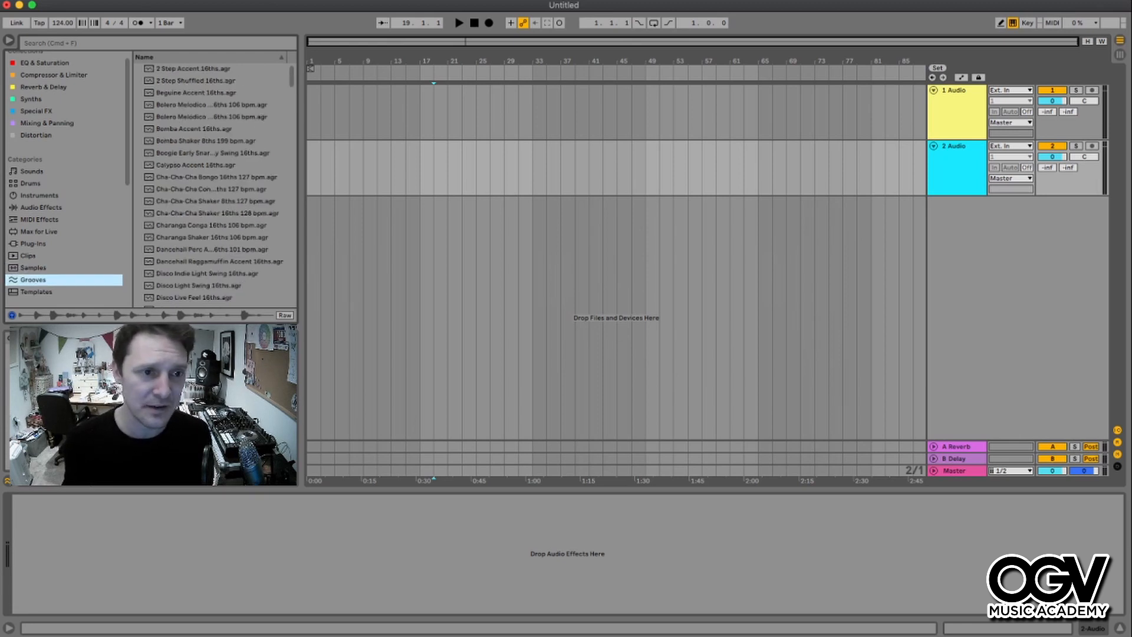
- Preview several groove files at the top of the Grooves list, such as Beguine Accent and Bolero Melodico
left_click(196, 93)
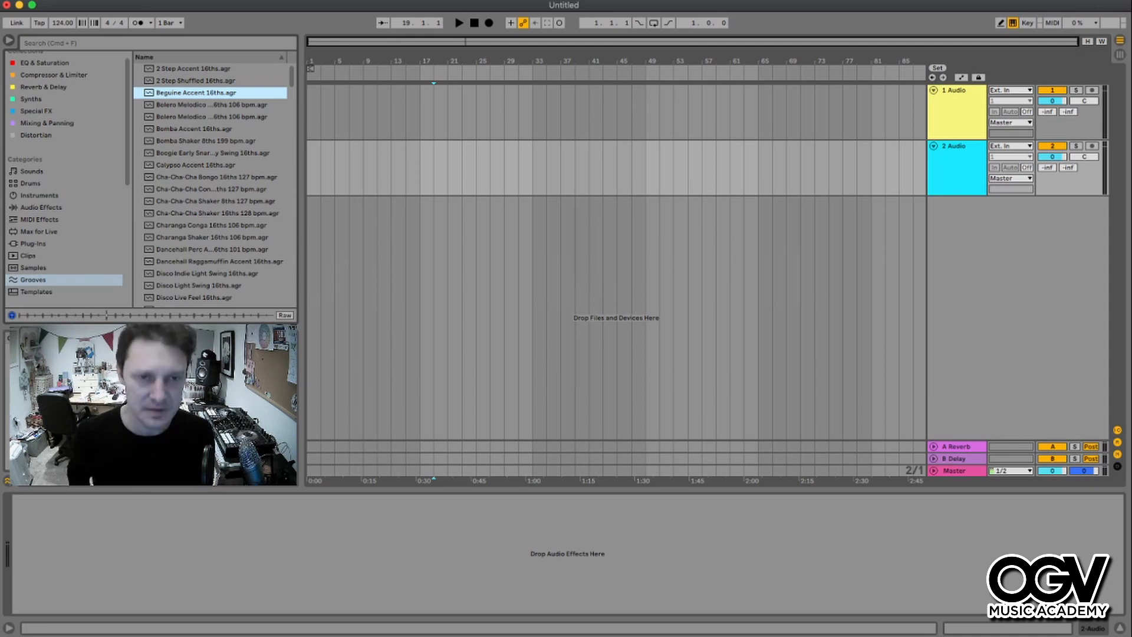
left_click(211, 105)
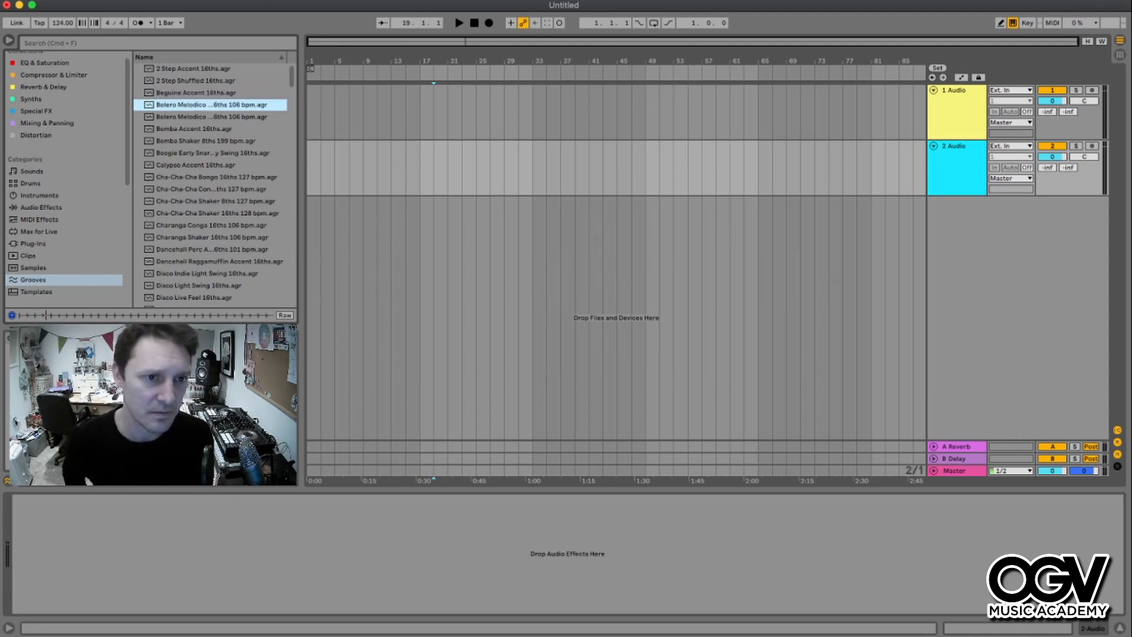
left_click(211, 117)
left_click(193, 128)
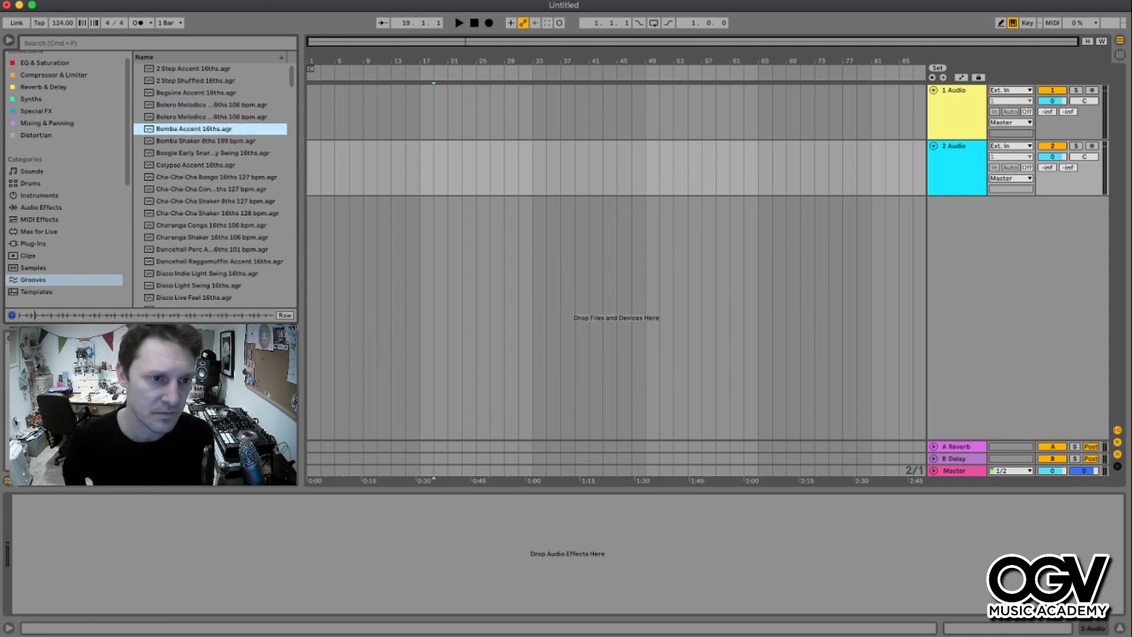
key("Up")
key("Up")
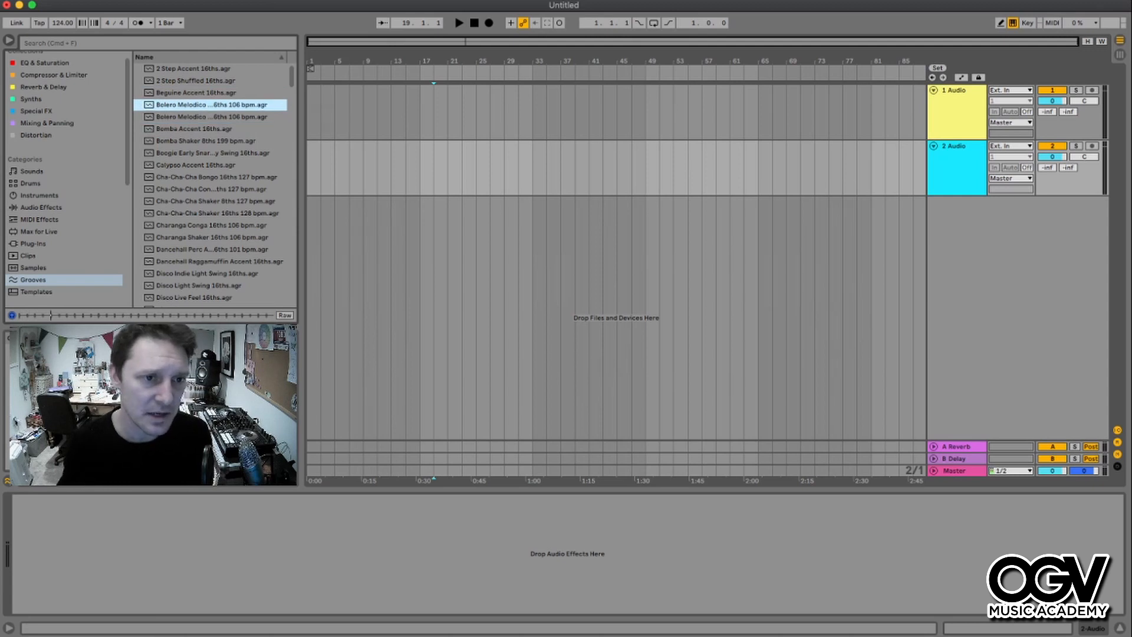
key("Left")
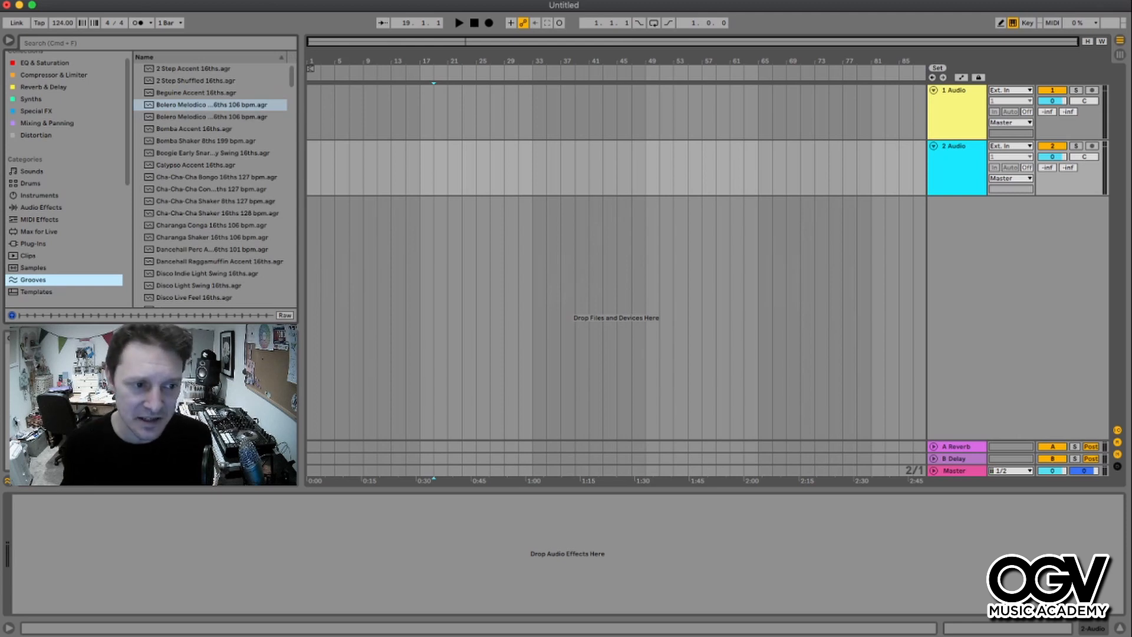
key("Down")
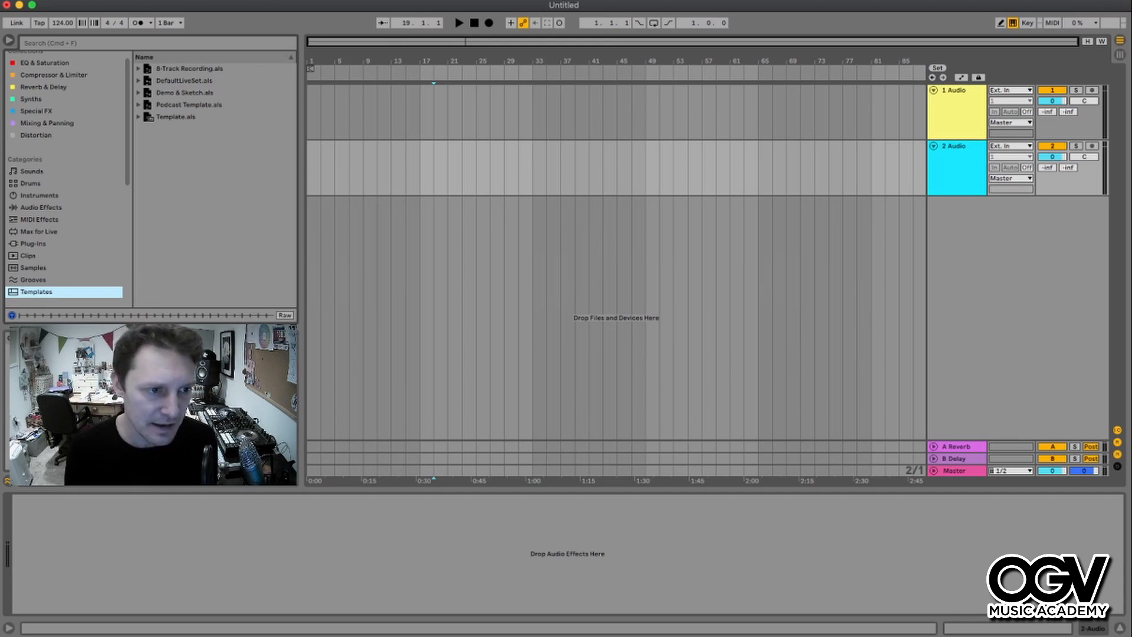
- Open the PERCUSSION LOOPS folder in the browser's places
scroll(65, 177, "down", 3)
scroll(65, 177, "down", 2)
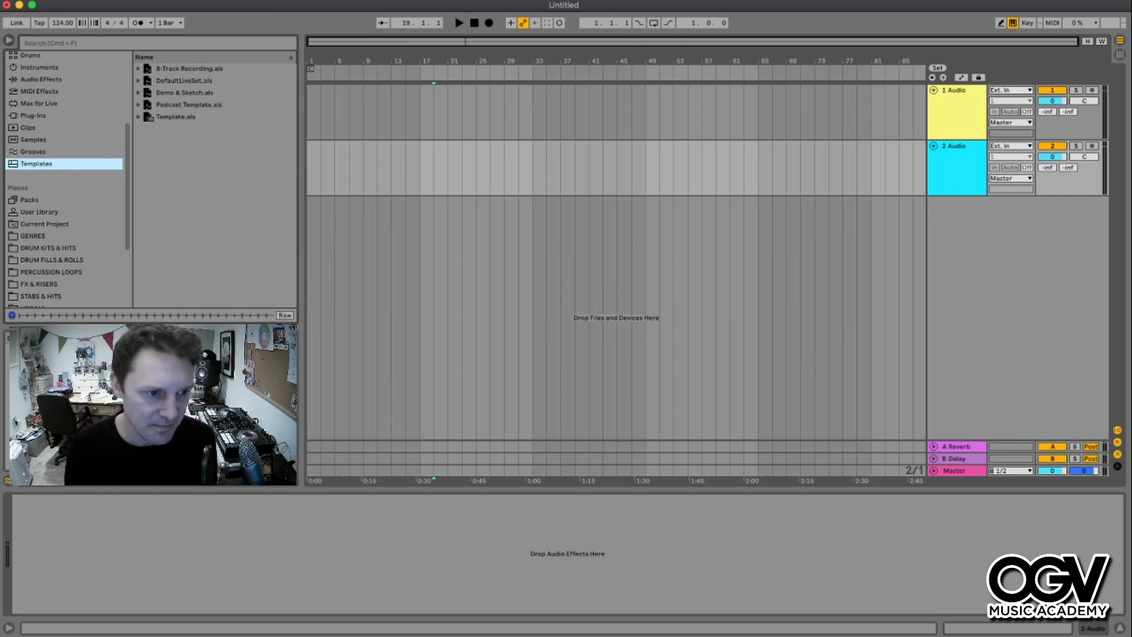
left_click(51, 272)
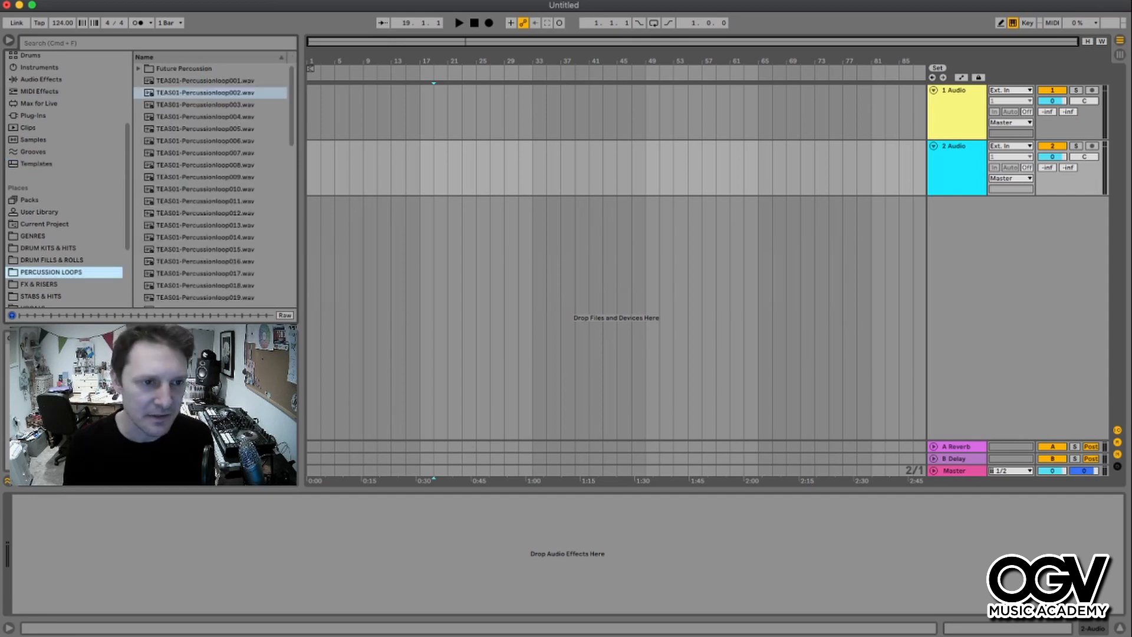
- Drop TEAS01-Percussionloop001.wav at the start of the first audio track and open its clip details
left_click_drag(205, 81, 312, 112)
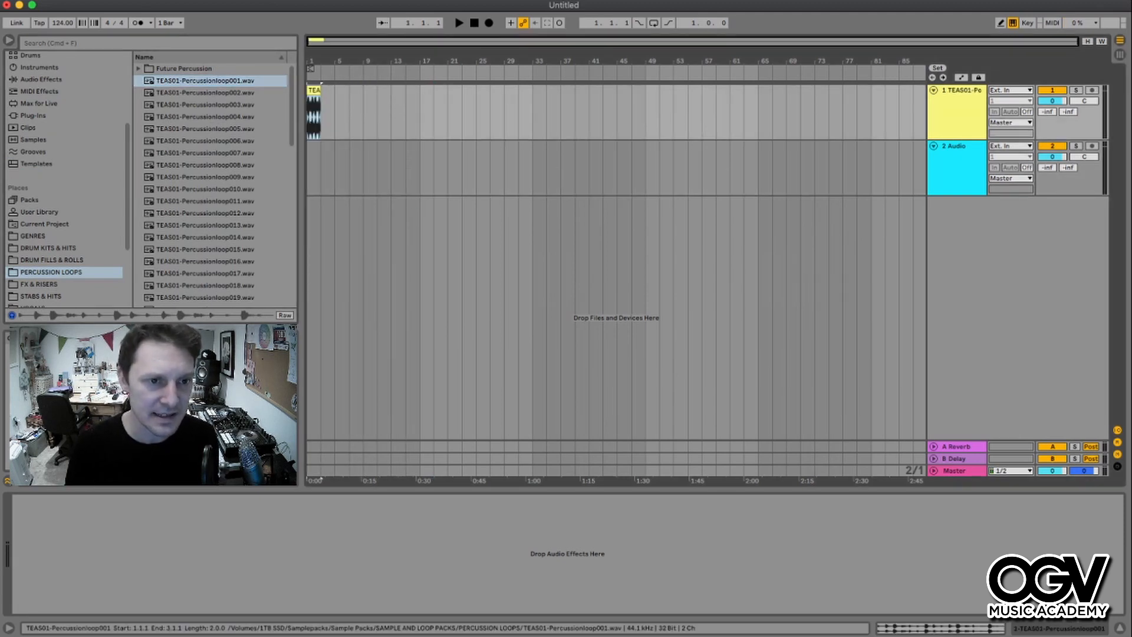
double_click(313, 111)
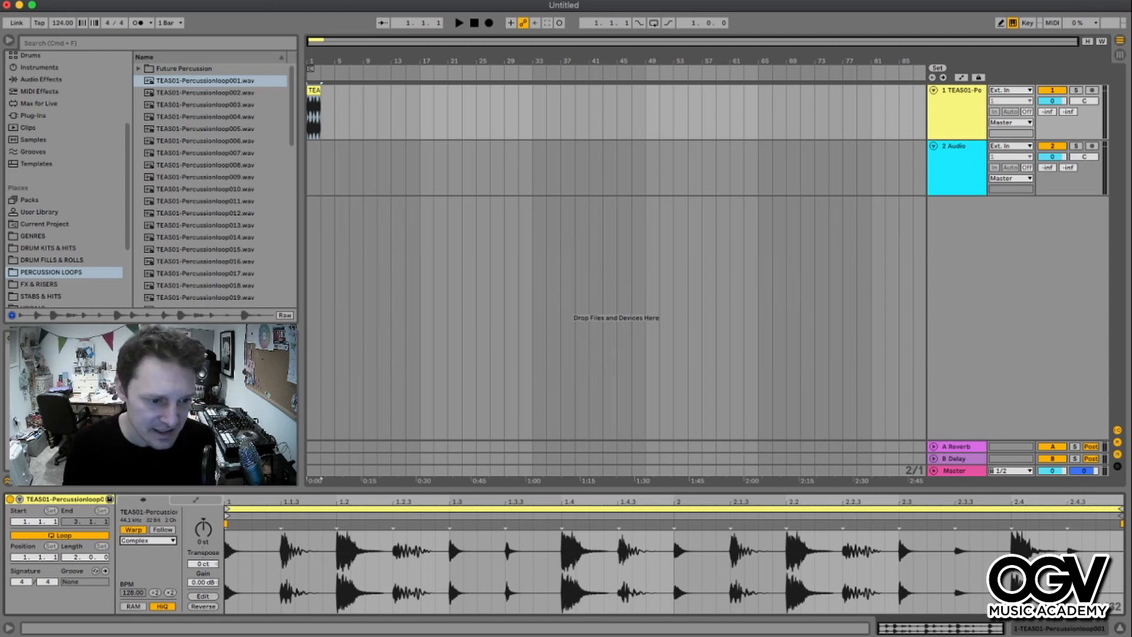
- Show and hide the clip envelopes, then undo the loop's placement on the track
key("alt+e")
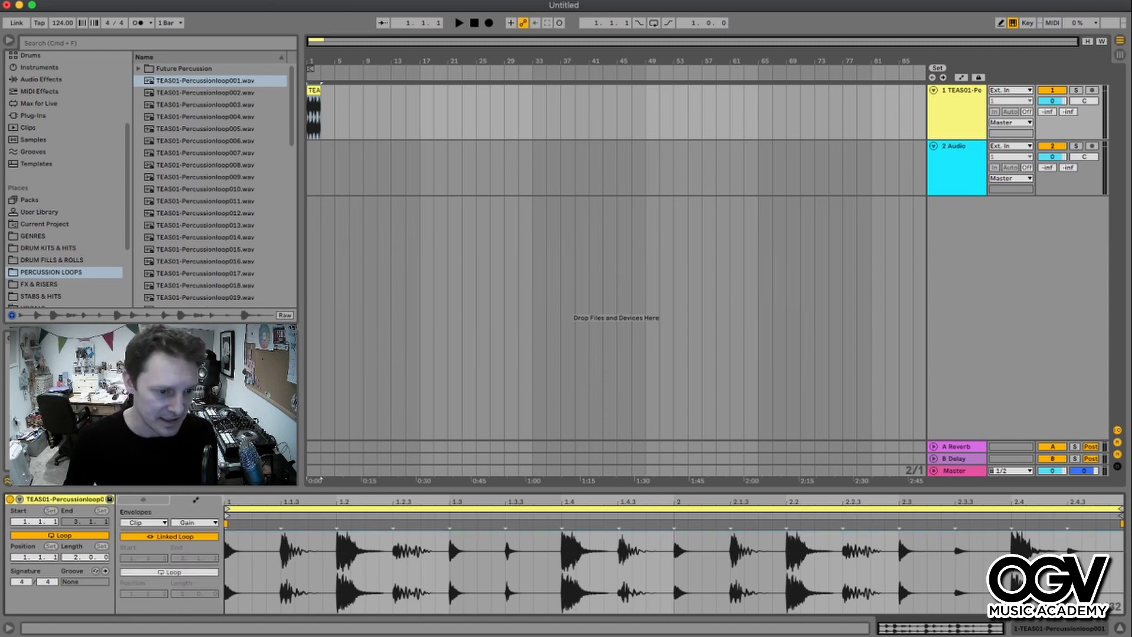
key("alt+e")
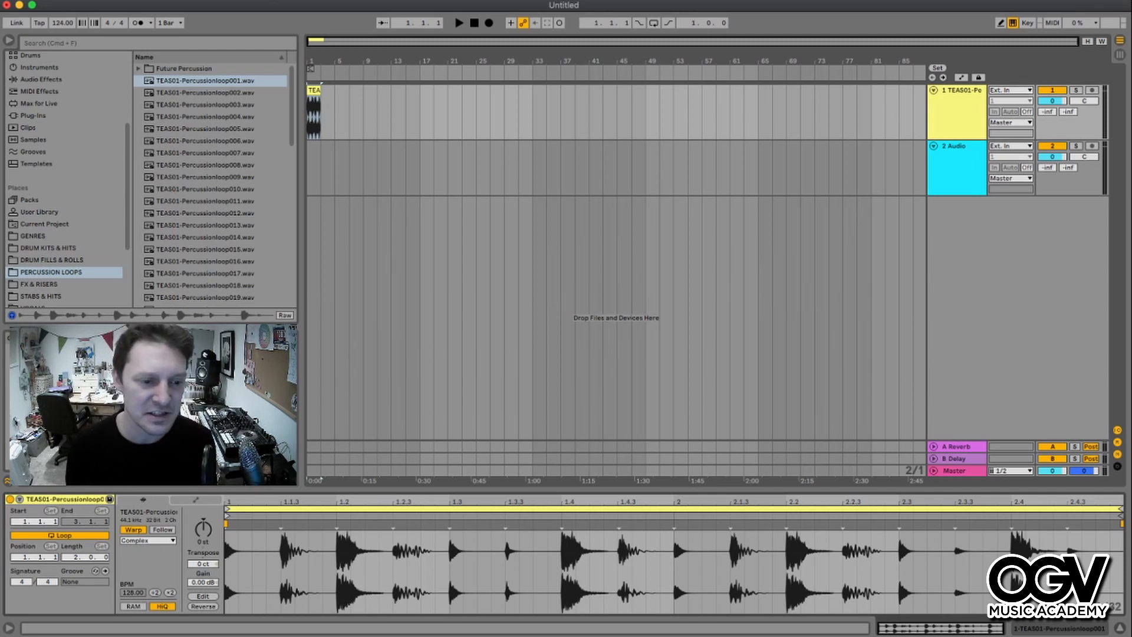
key("super+z")
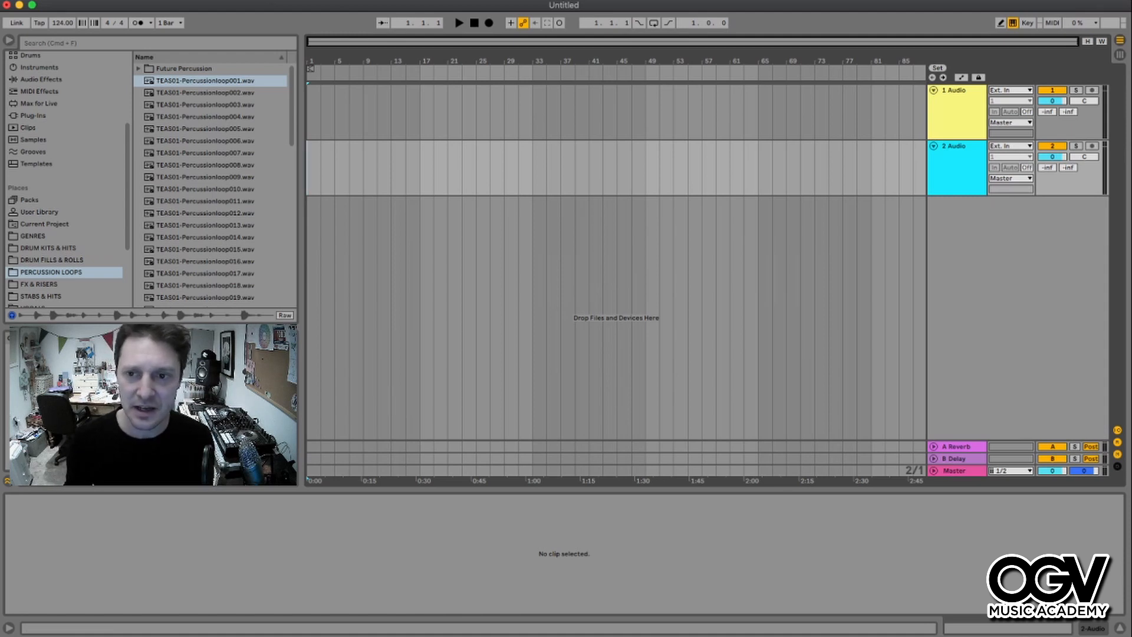
- Delete the second audio track and add a take lane to the first audio track
key("Delete")
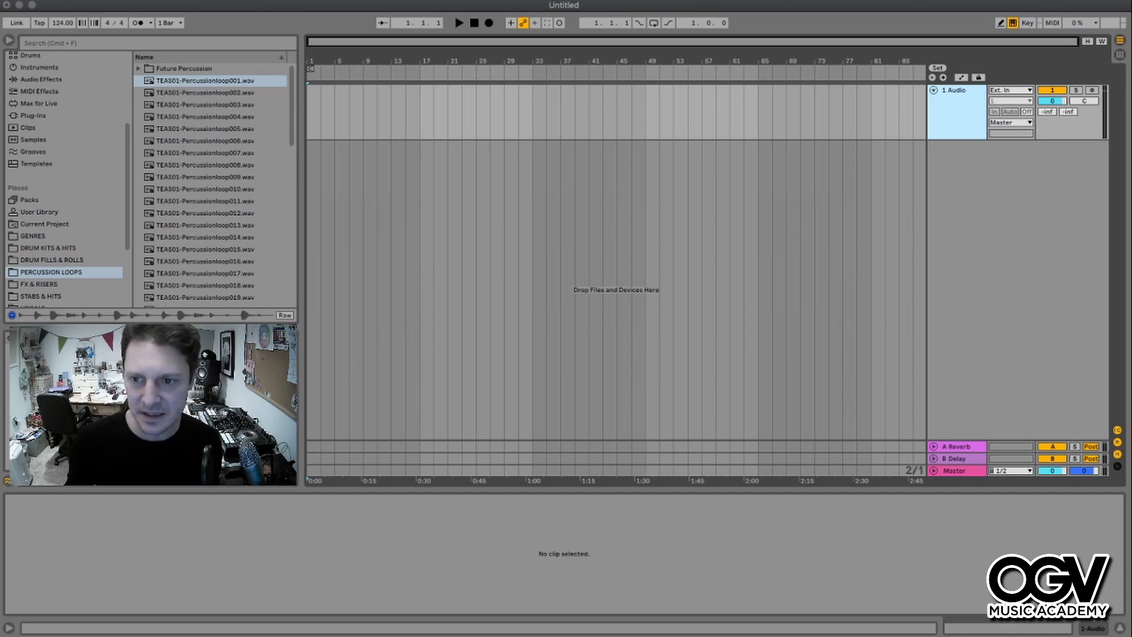
key("alt+shift+t")
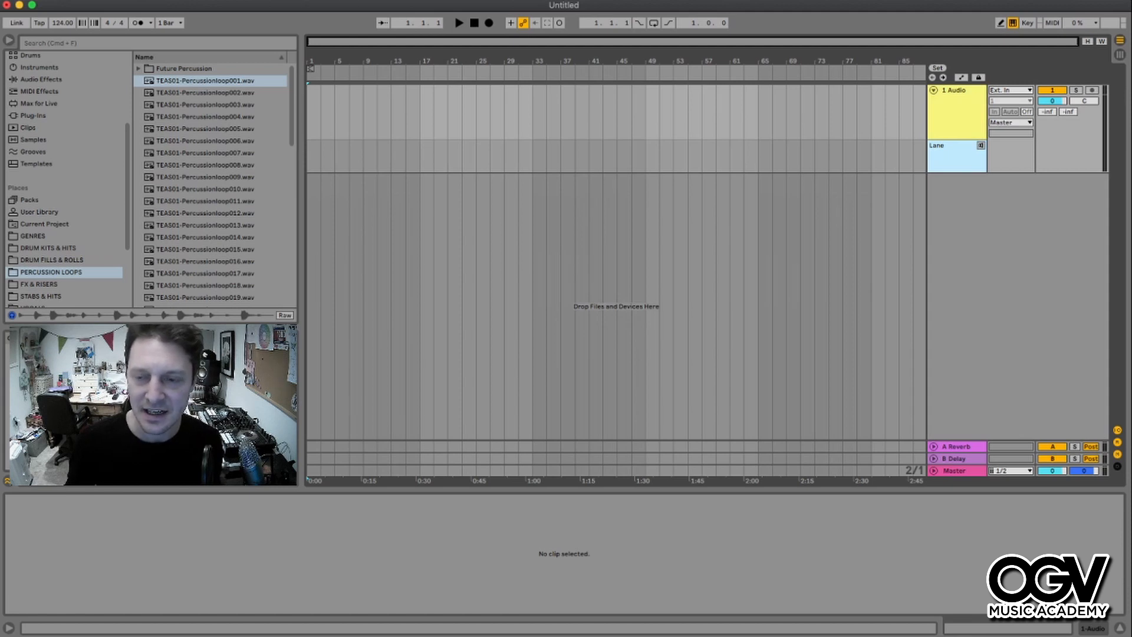
left_click(957, 112)
left_click(955, 156)
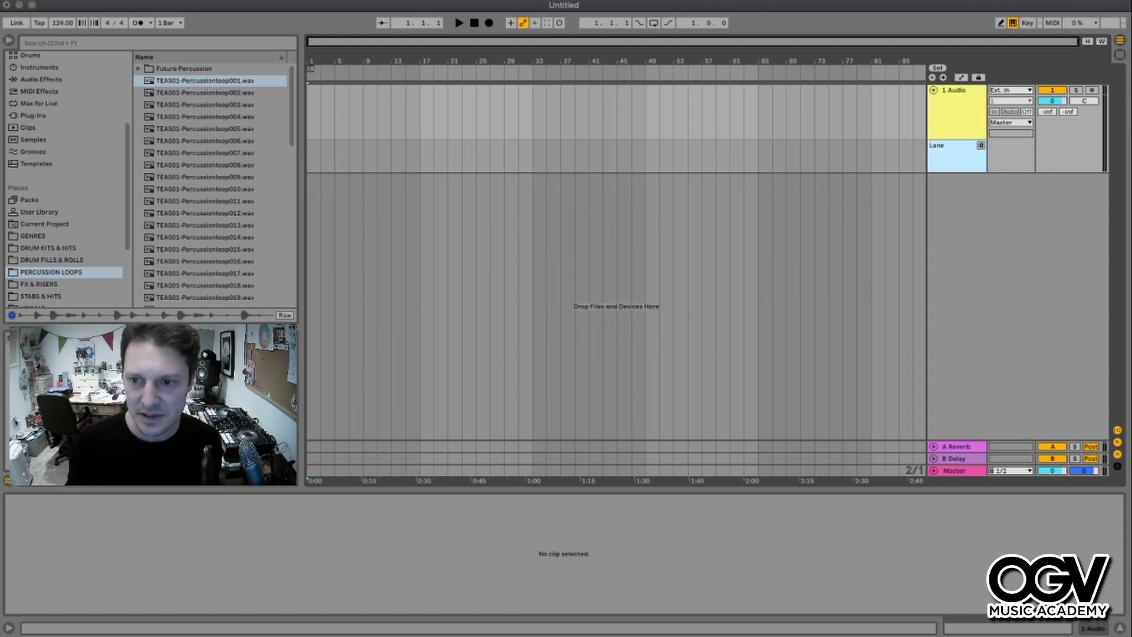
- Add four more take lanes to the first audio track, making five lanes
key("alt+shift+t")
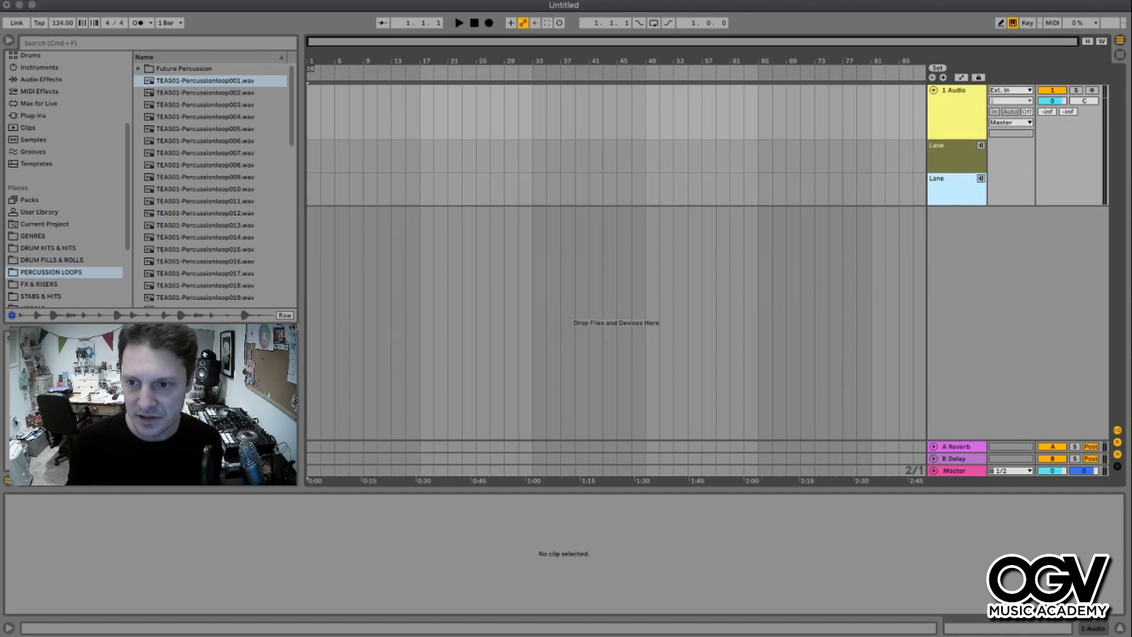
key("alt+shift+t")
key("alt+shift+t")
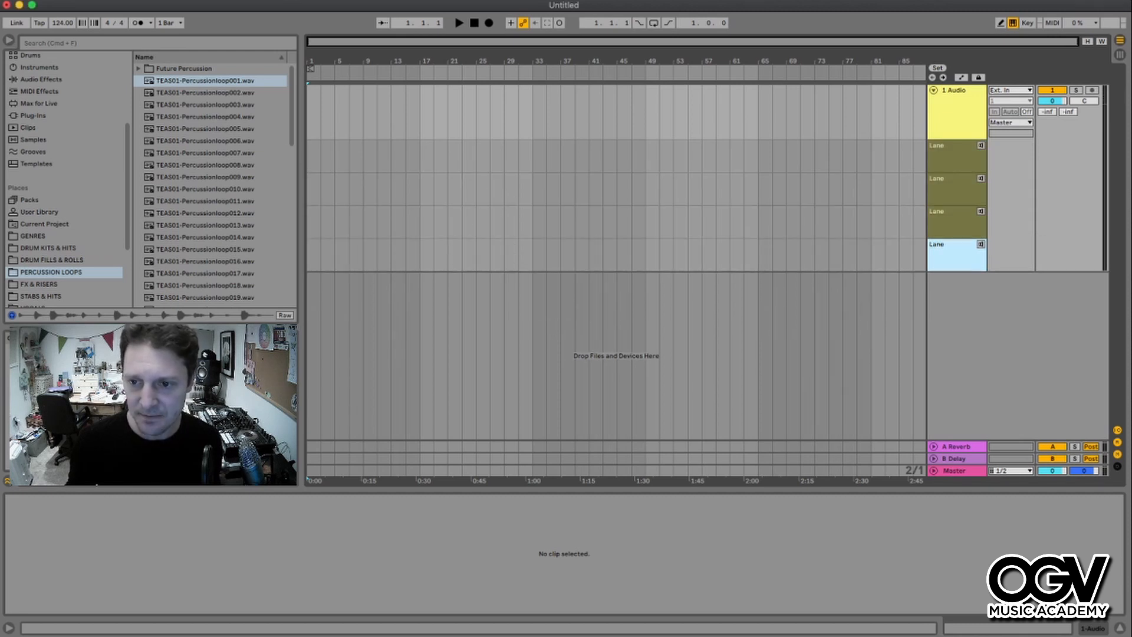
key("alt+shift+t")
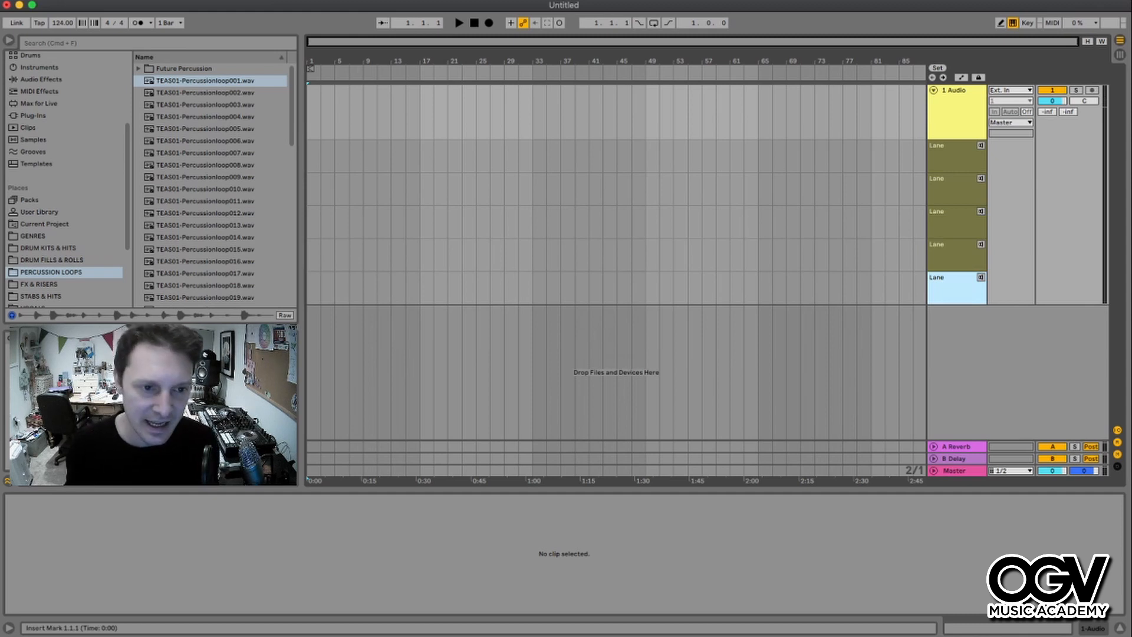
- Drop TEAS01-Percussionloop001.wav and TEAS01-Percussionloop002.wav at bar 1 of the first and second take lanes
left_click_drag(205, 81, 313, 155)
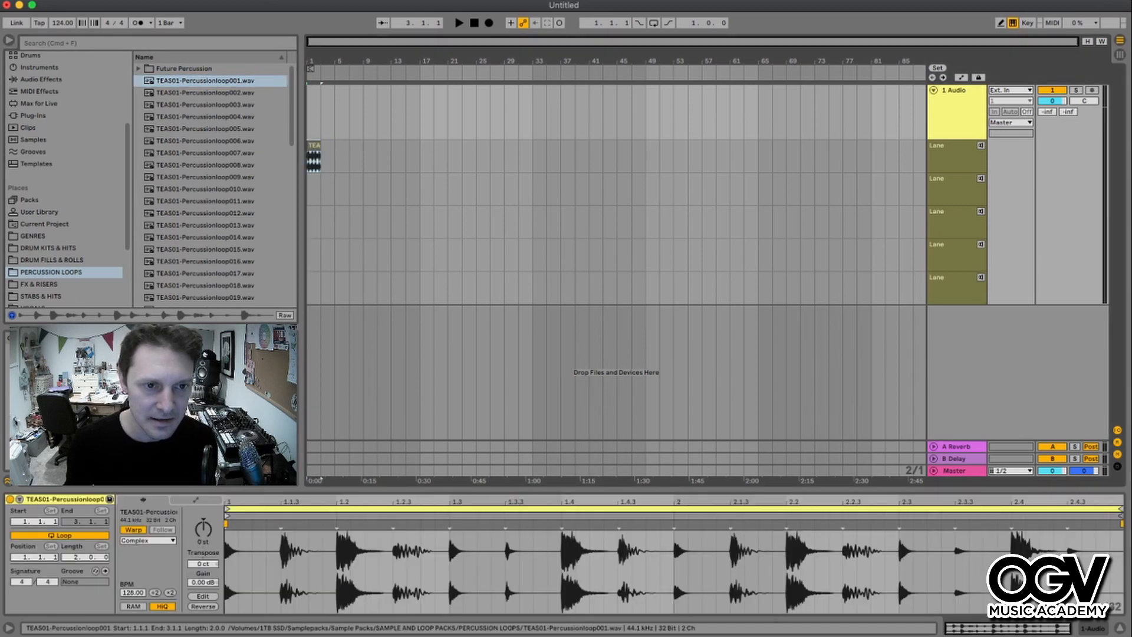
scroll(319, 156, "up", 5)
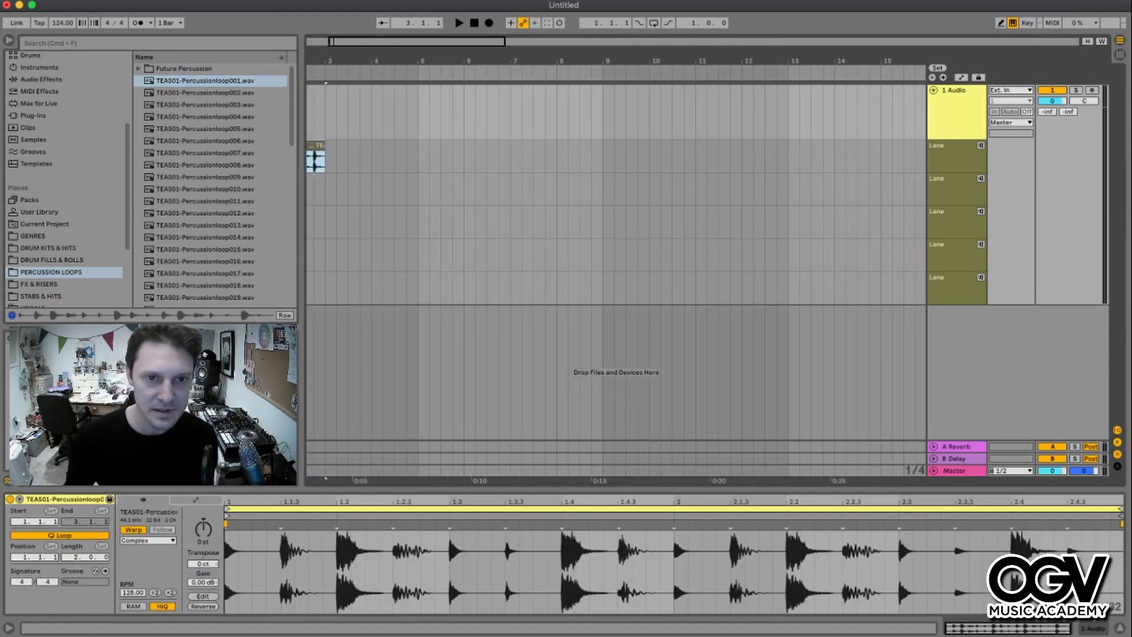
left_click_drag(413, 49, 412, 68)
scroll(413, 68, "left", 3)
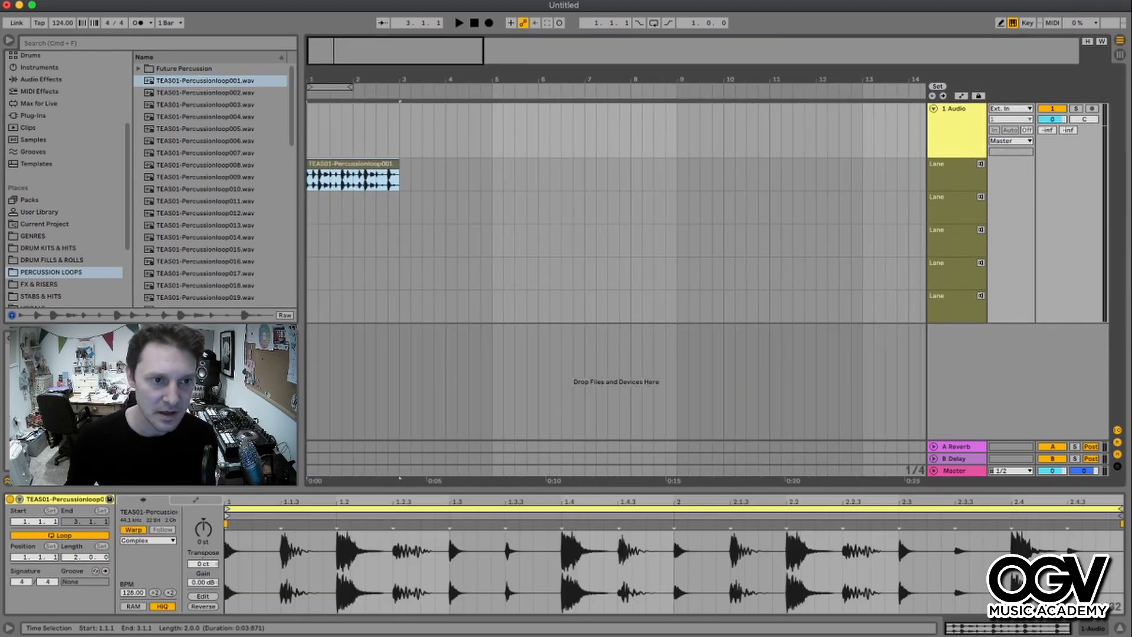
left_click_drag(205, 92, 313, 200)
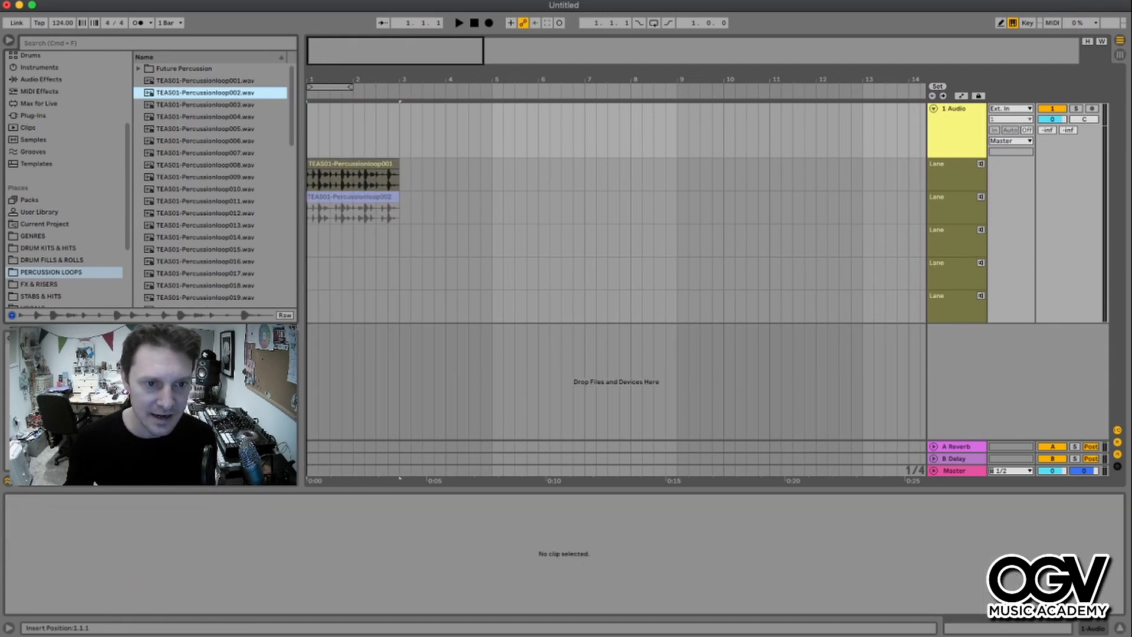
- Drop TEAS01-Percussionloop003.wav, 004 and 005 at bar 1 of the third, fourth and fifth take lanes
left_click_drag(205, 104, 308, 239)
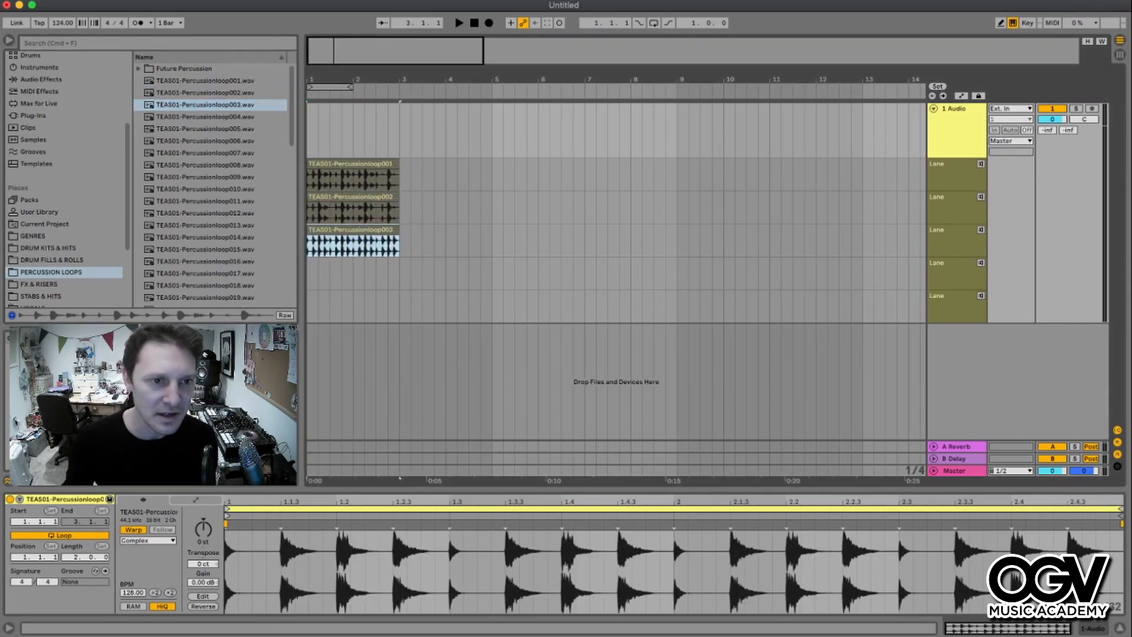
left_click_drag(205, 116, 309, 303)
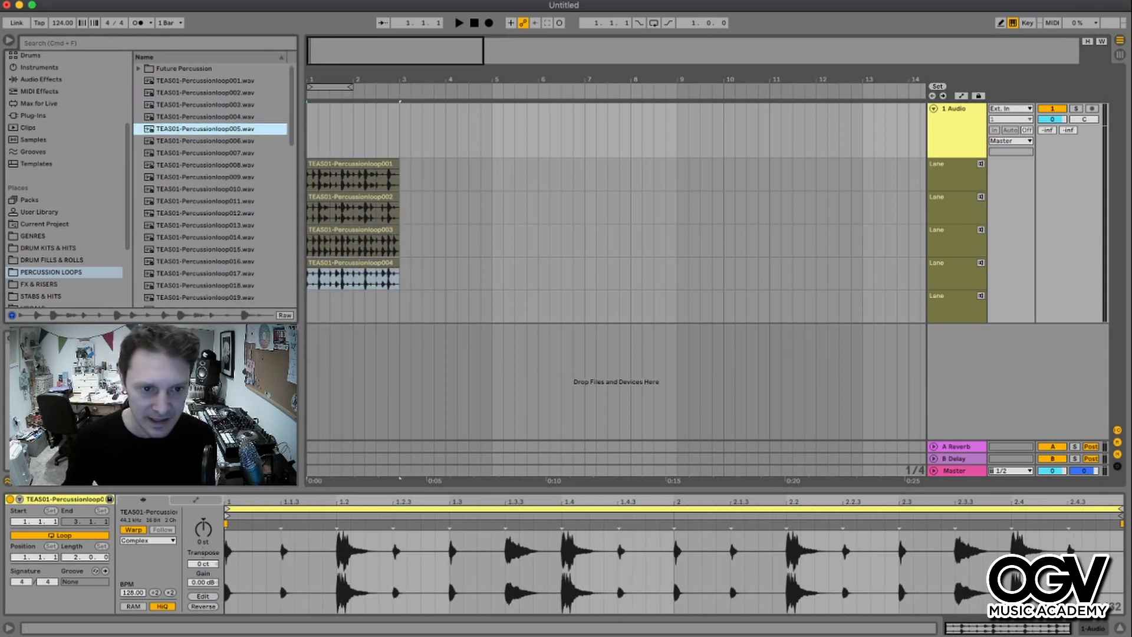
left_click(390, 164)
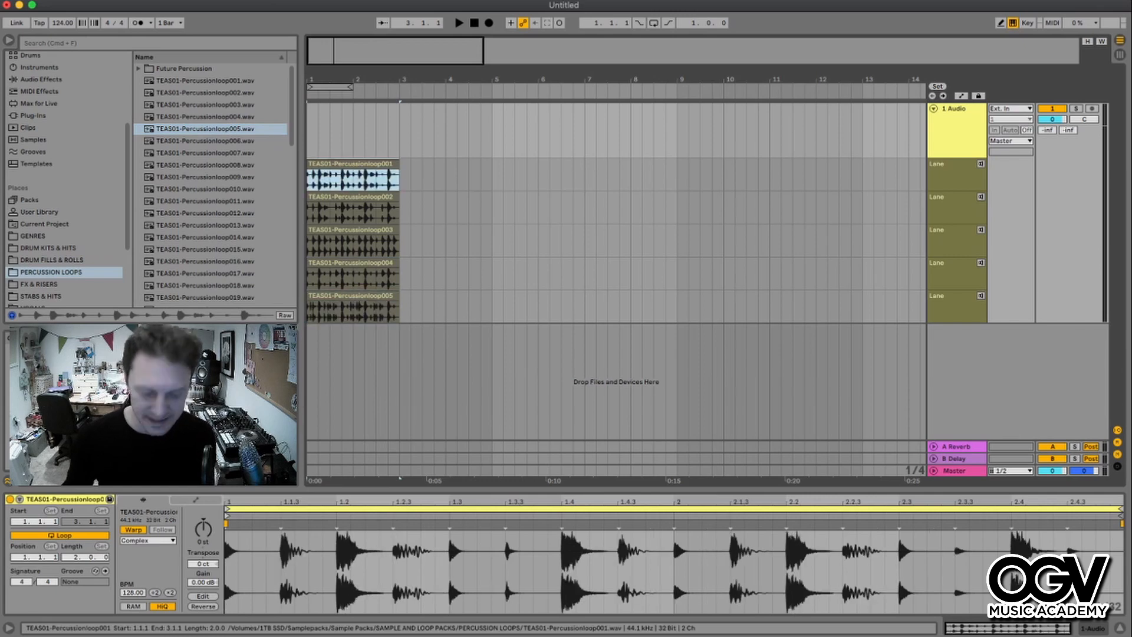
- Zoom in on the loops and audition the first take lane during playback
scroll(390, 164, "up", 5)
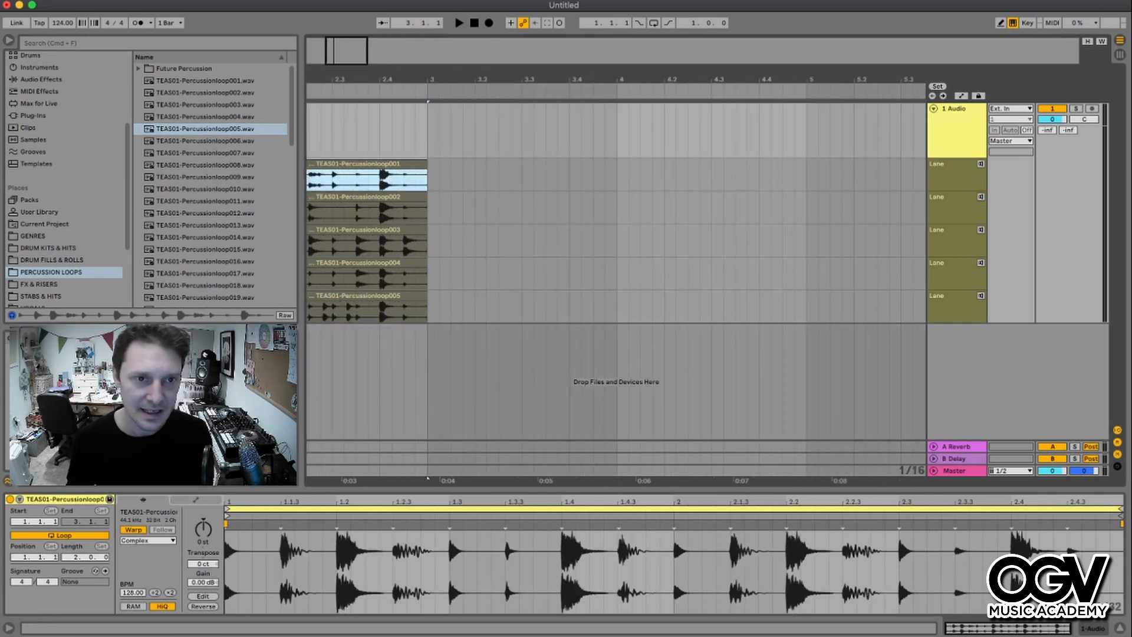
scroll(616, 259, "left", 5)
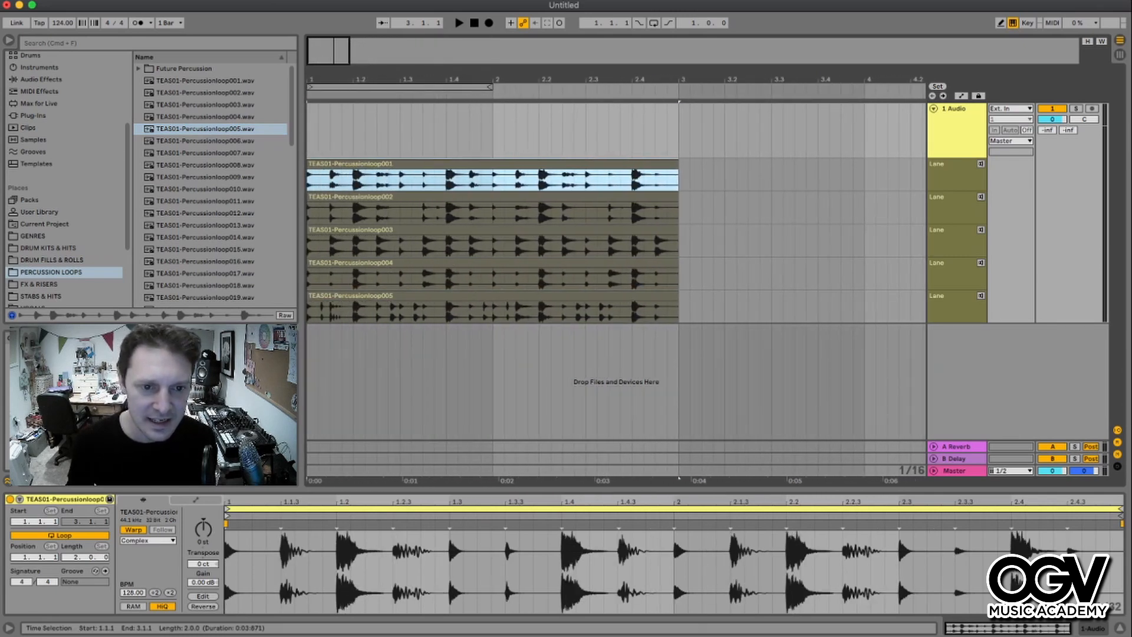
left_click(413, 295)
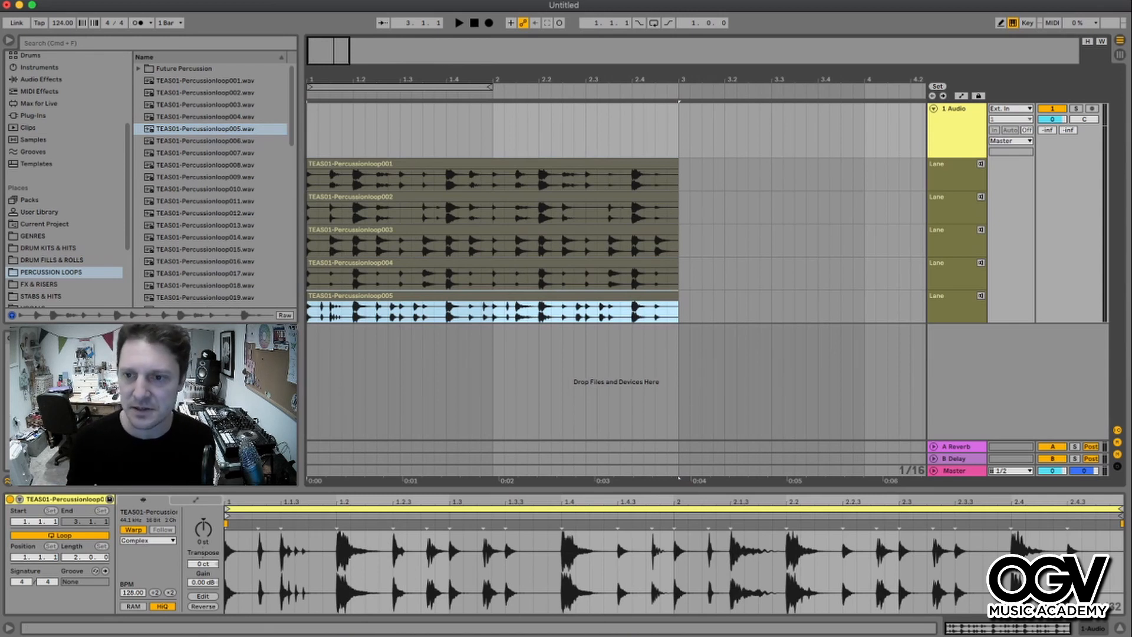
left_click(981, 163)
key("space")
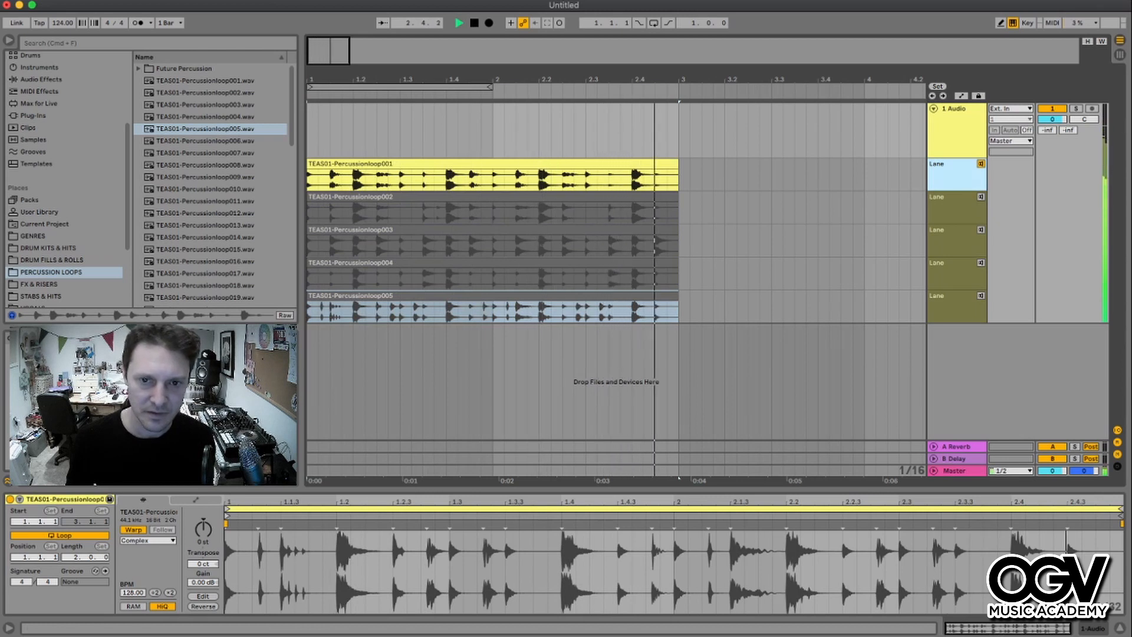
key("space")
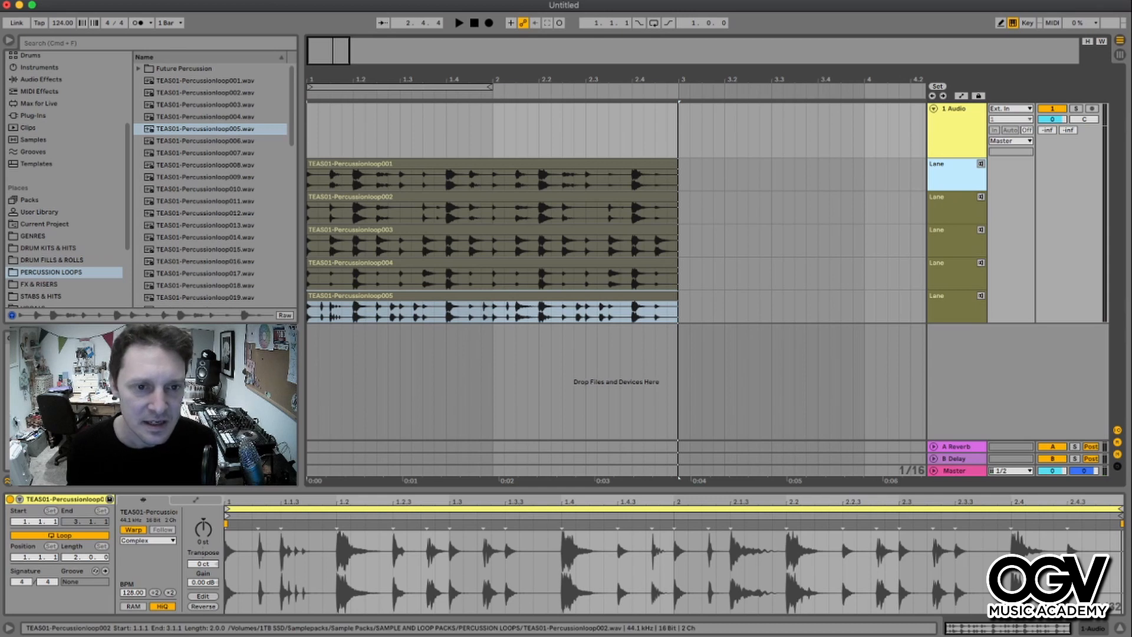
- Comp the opening section of bar 1 from the first take lane onto the main track
left_click(492, 164)
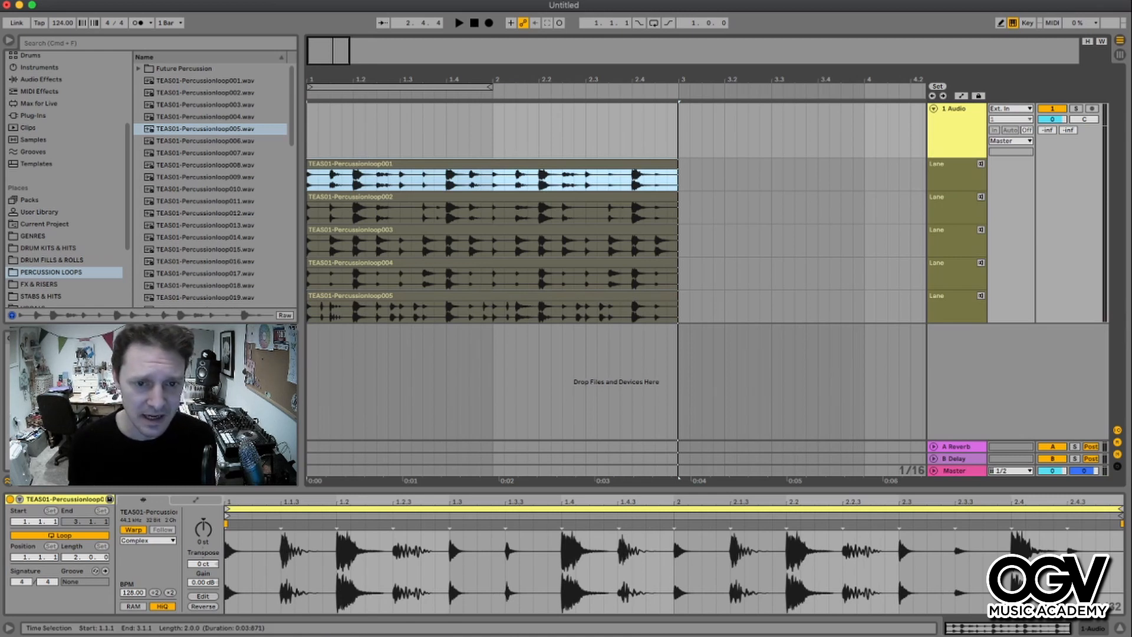
left_click(308, 180)
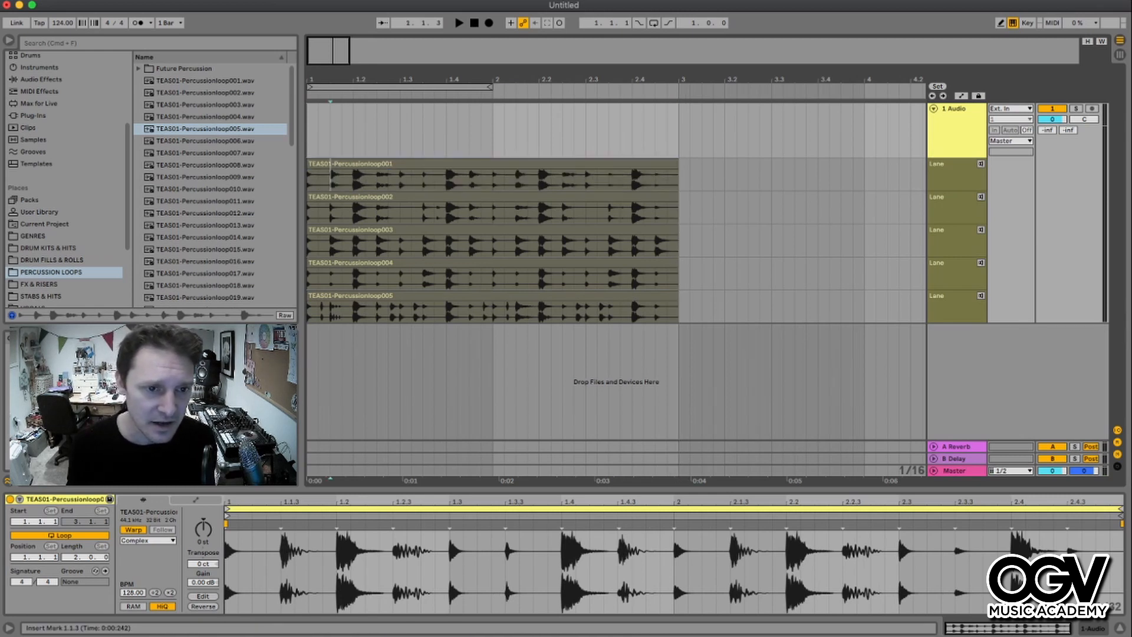
left_click_drag(308, 180, 331, 180)
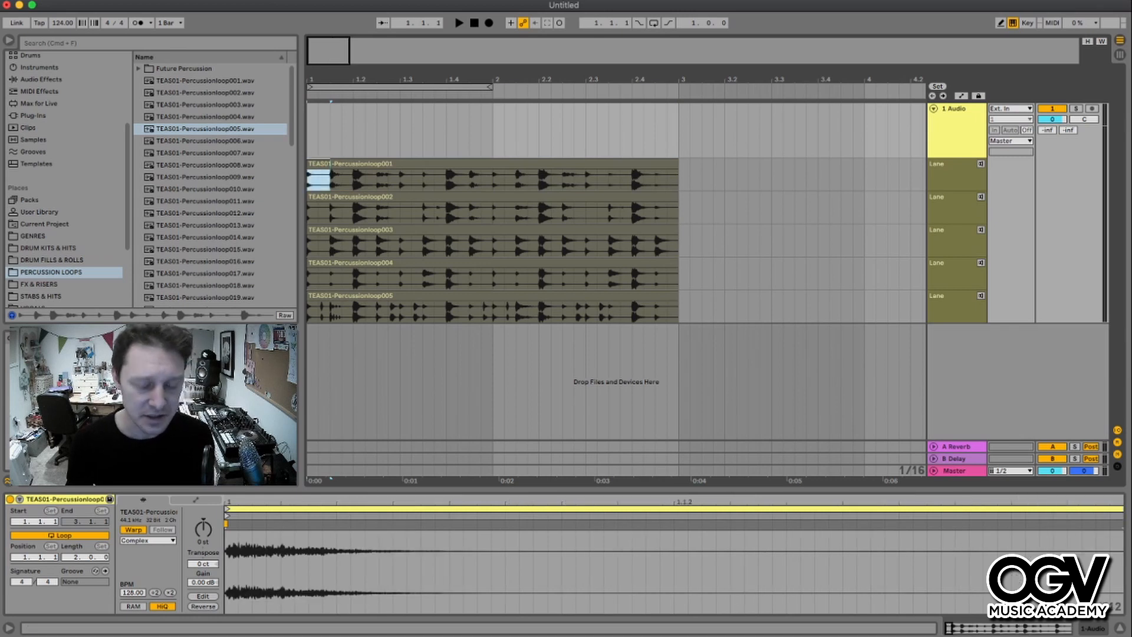
key("Return")
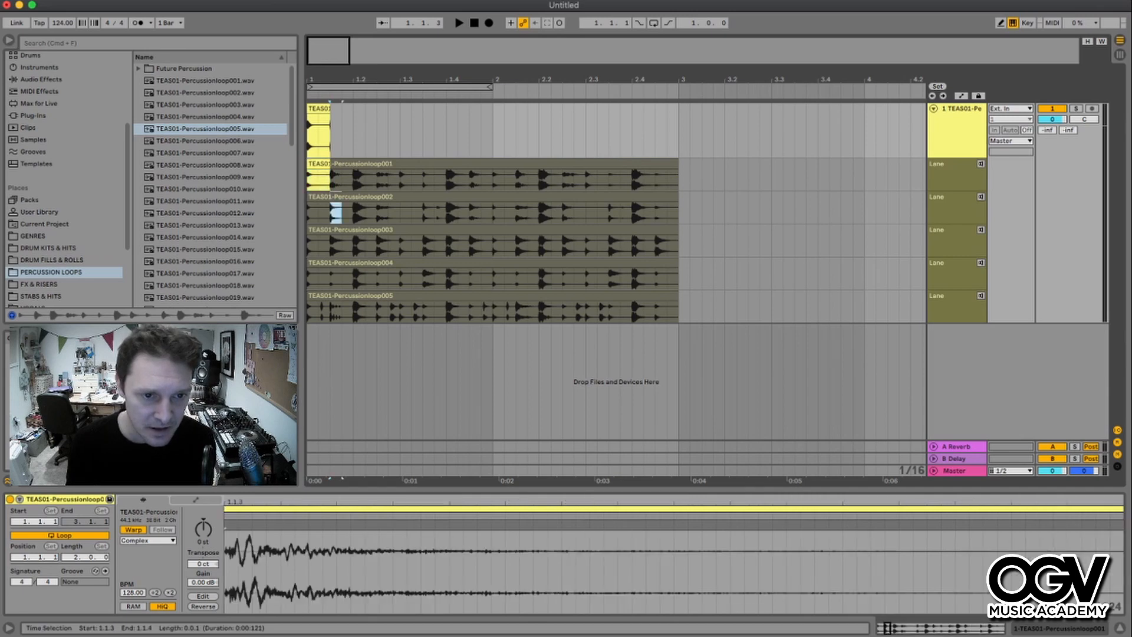
- Comp the following two sections from the second and third take lanes
left_click_drag(331, 213, 376, 213)
key("Return")
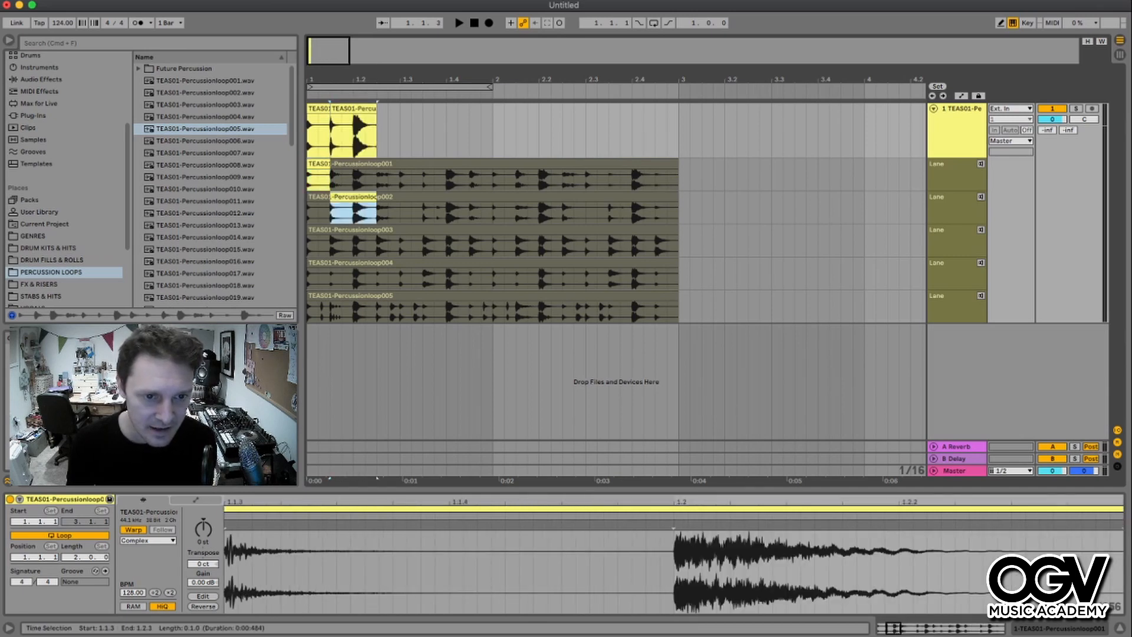
key("Down")
key("super+Right")
key("Return")
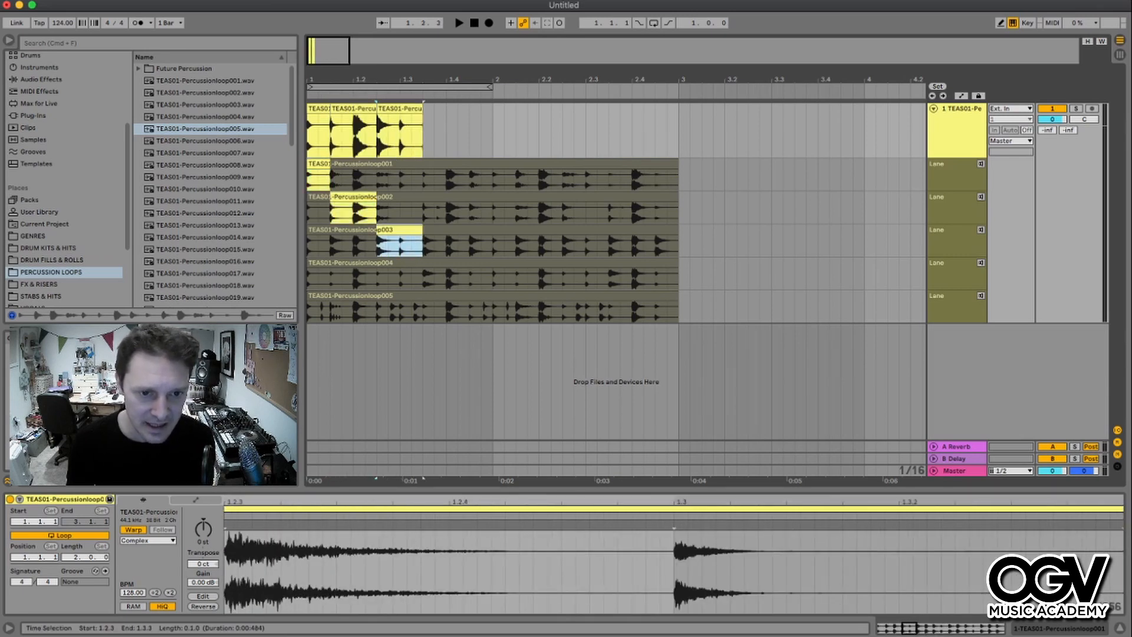
- Comp consecutive sections of bar 2 from the fourth, fifth and fourth take lanes
left_click_drag(424, 278, 597, 278)
key("Return")
key("Return")
key("Return")
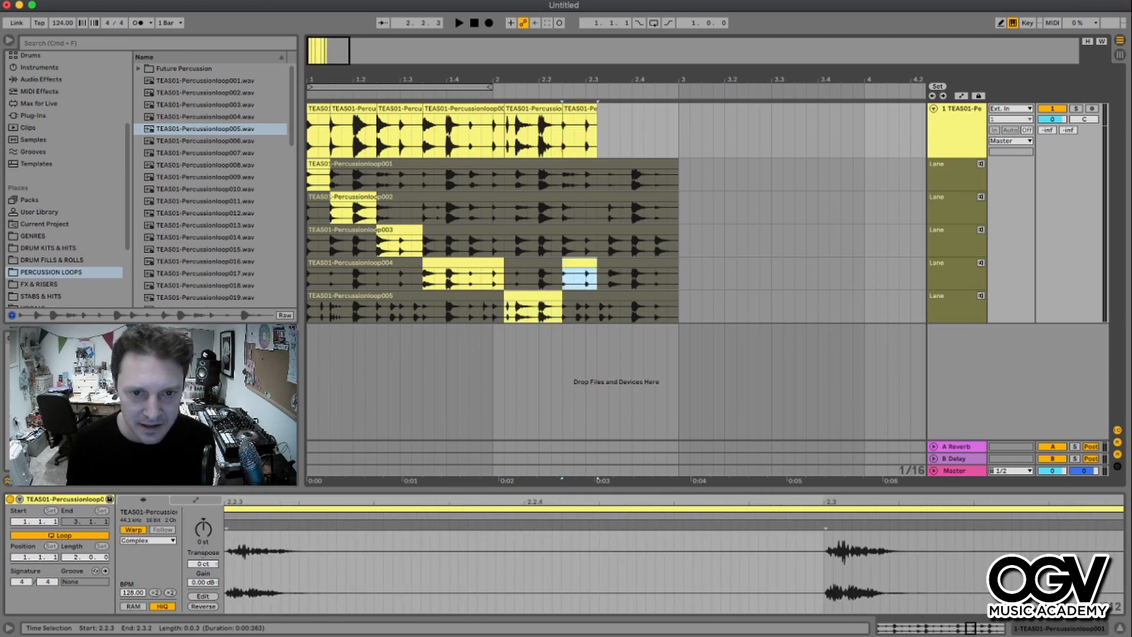
- Comp the final two sections before bar 3 from the fifth and third take lanes
left_click_drag(597, 208, 625, 207)
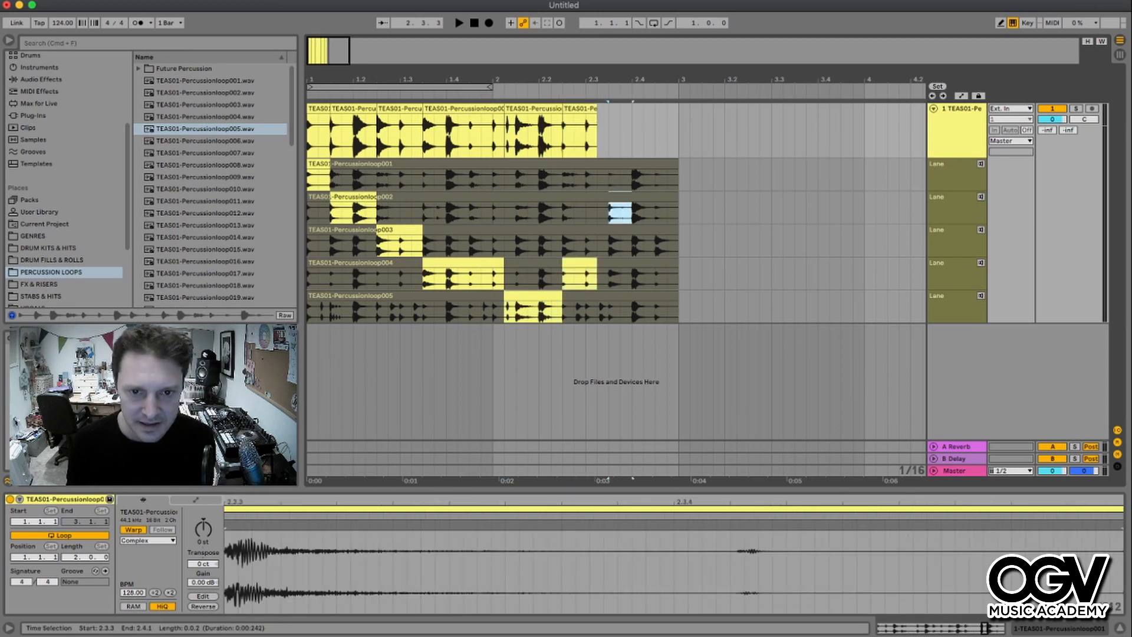
left_click(598, 207)
left_click_drag(597, 307, 632, 307)
key("Return")
left_click_drag(632, 242, 678, 242)
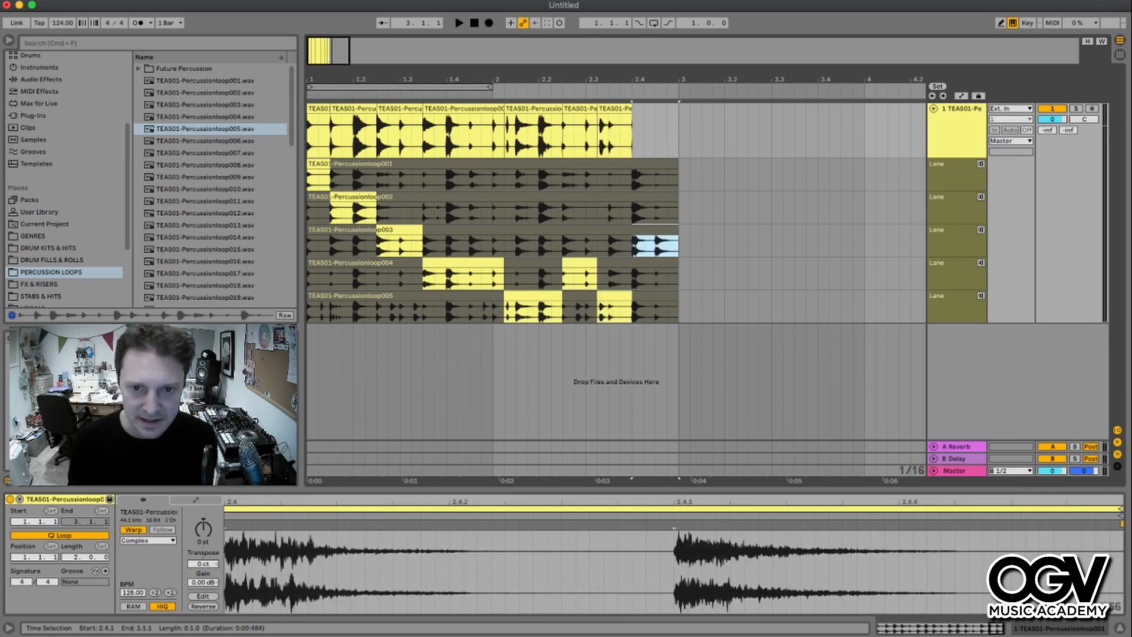
key("Return")
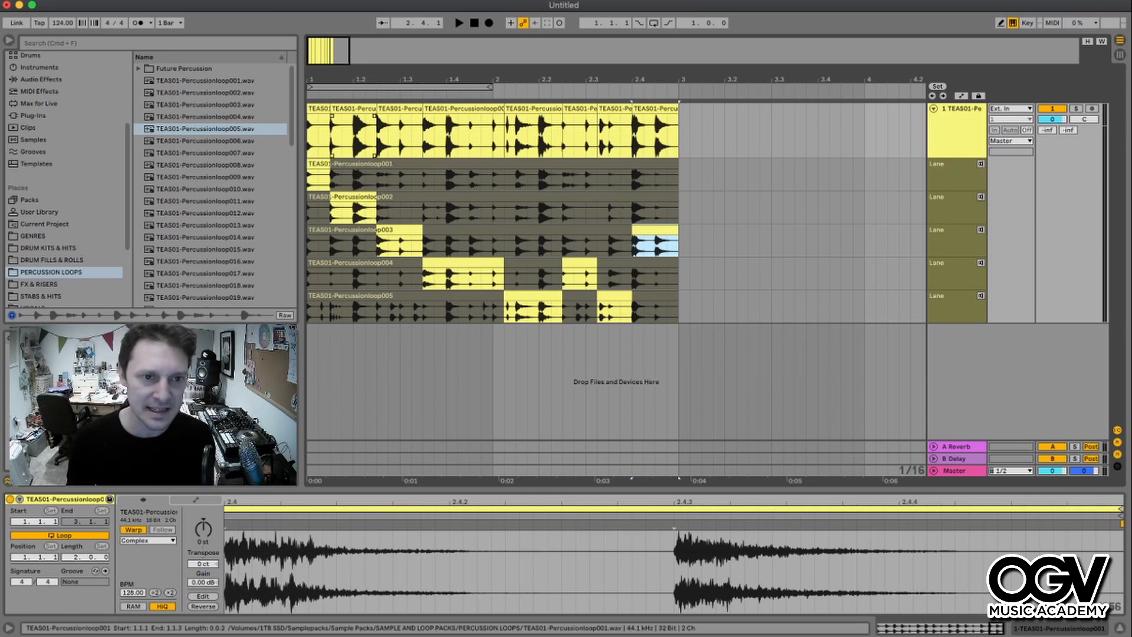
- Select all comped clips on the main track, loop the selection and play it back
key("space")
key("space")
left_click(318, 108)
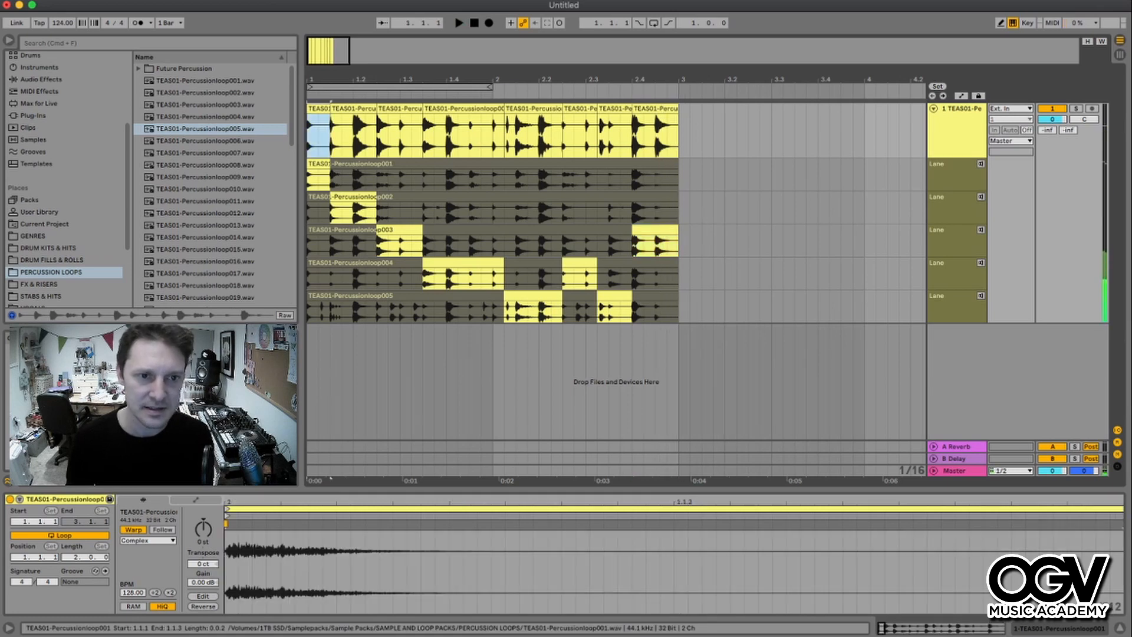
left_click(655, 108, "shift")
key("super+l")
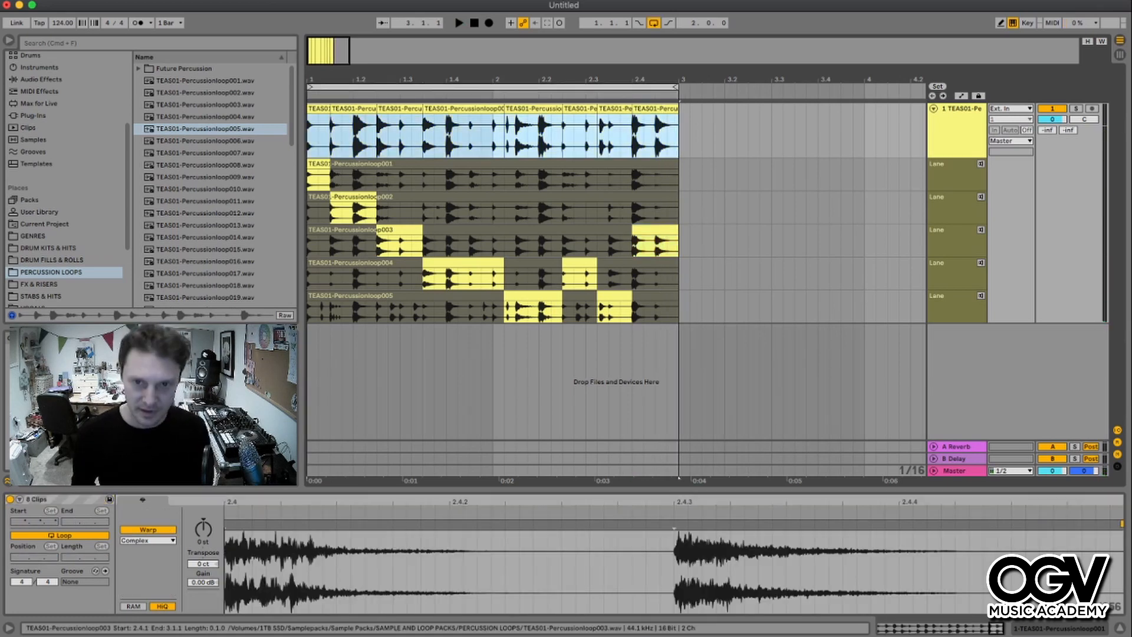
key("space")
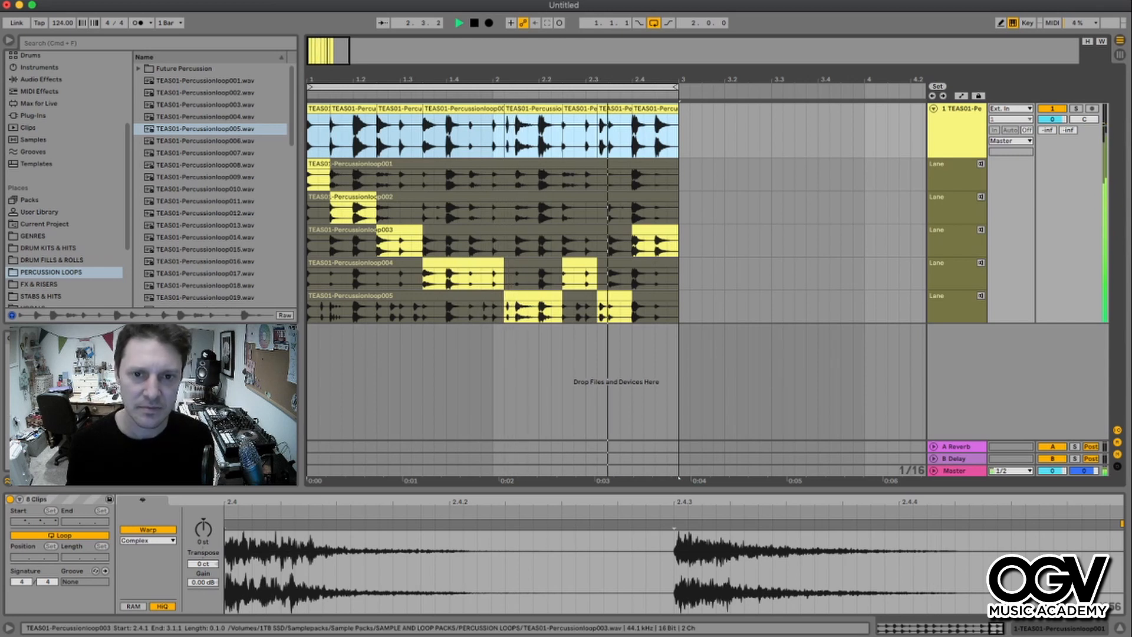
key("space")
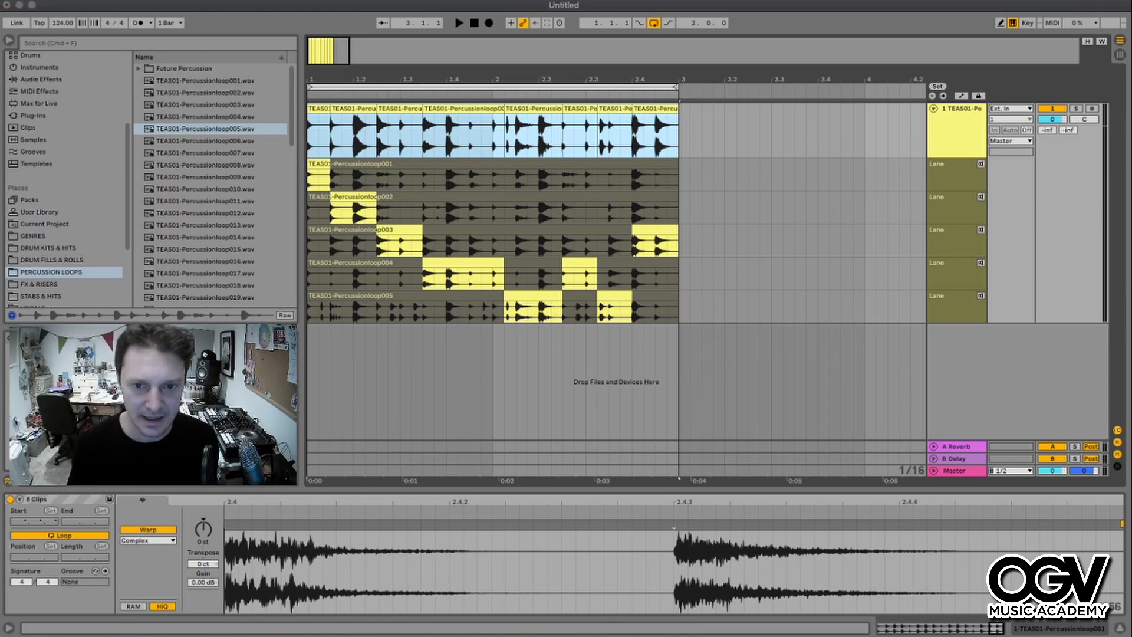
- Consolidate the comped clips into one clip and move it to start at bar 3
key("super+j")
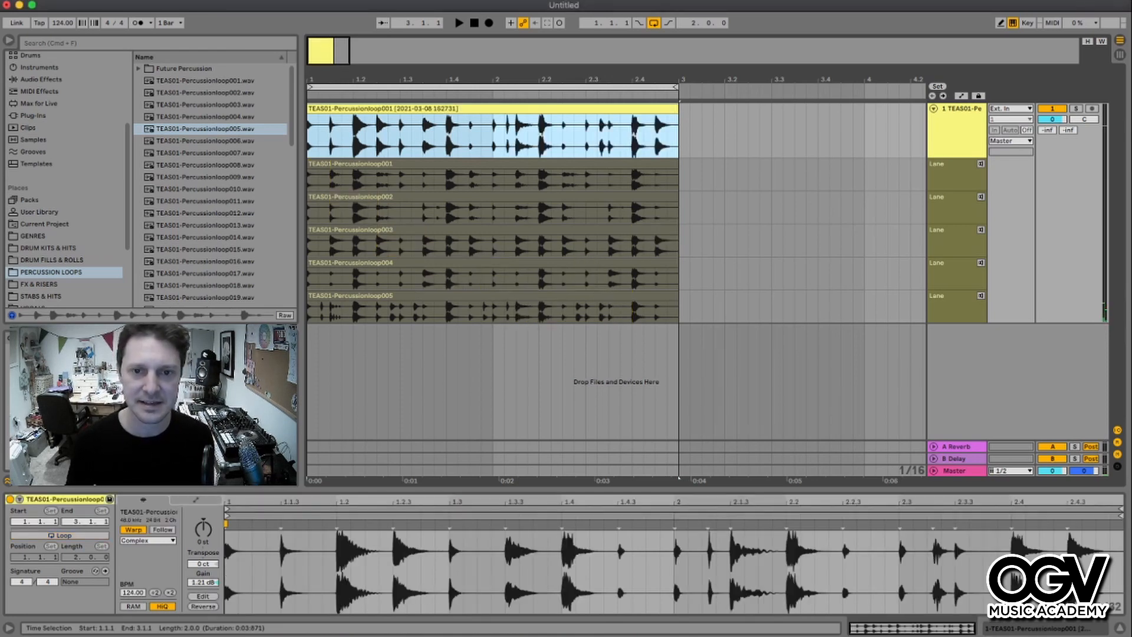
key("minus")
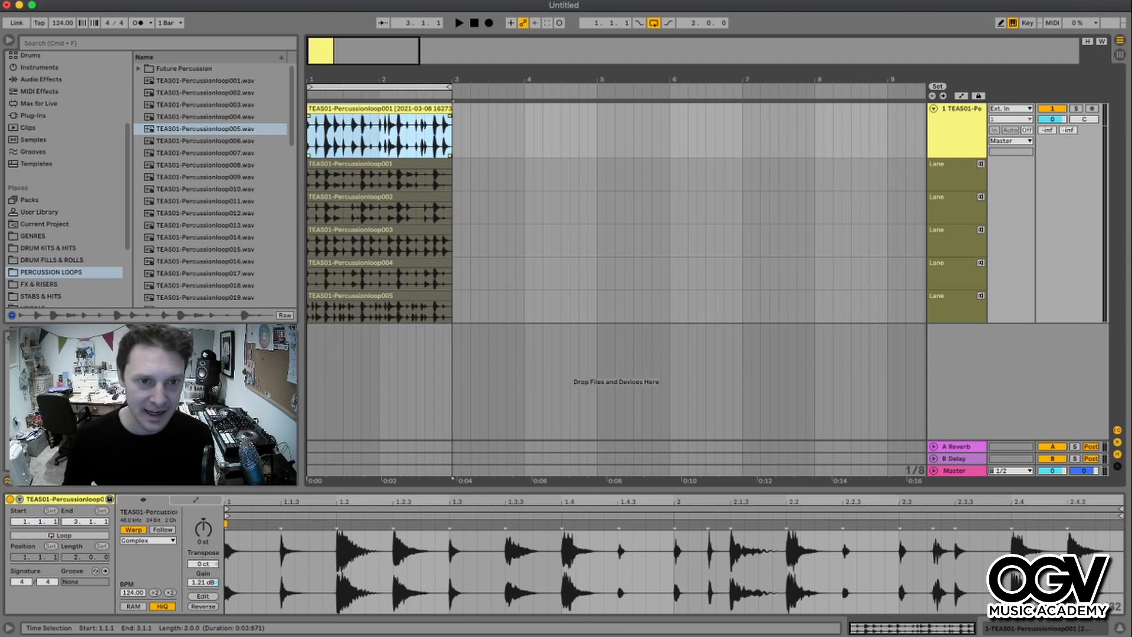
left_click_drag(377, 132, 520, 133)
key("plus")
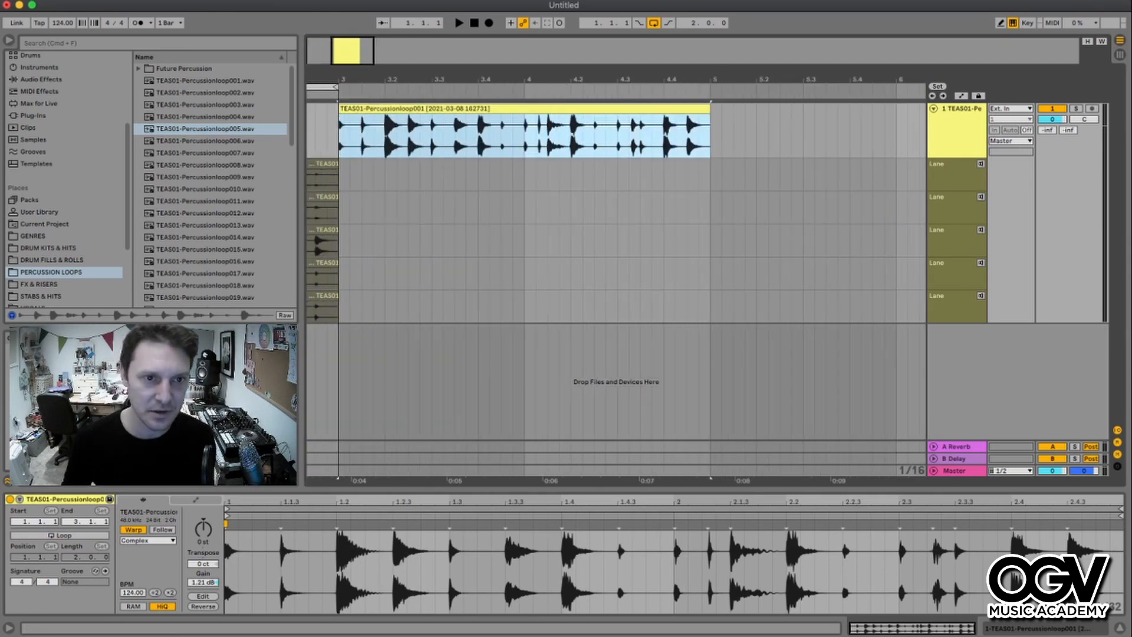
- Start a new comp by taking the opening section of bar 1 from the fifth take lane
scroll(520, 133, "left", 6)
left_click(434, 209)
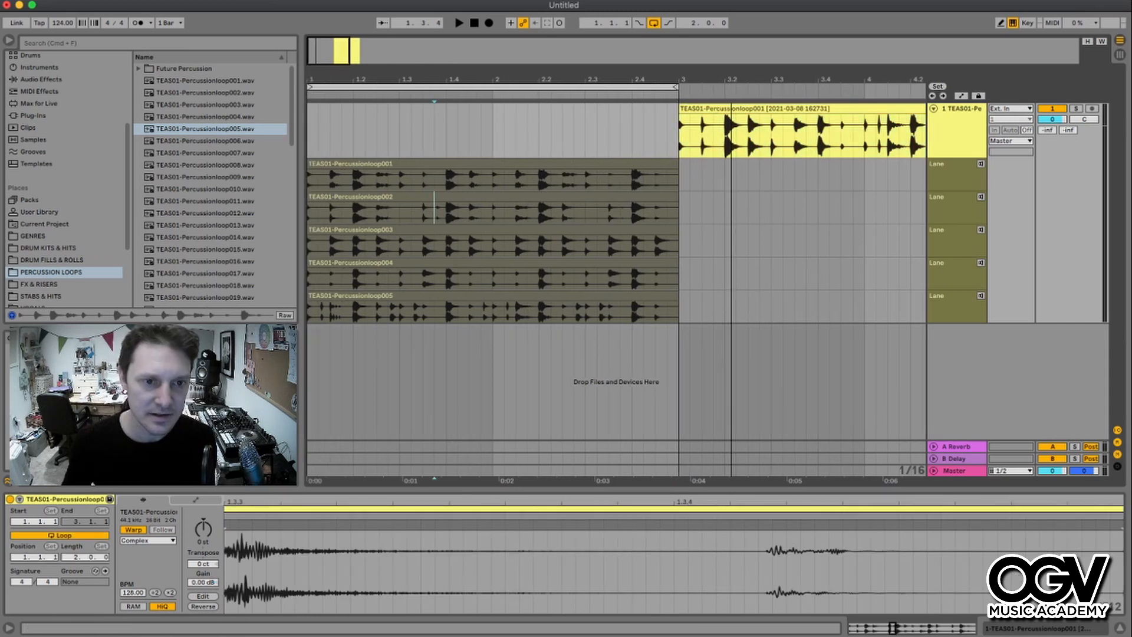
left_click_drag(342, 312, 308, 311)
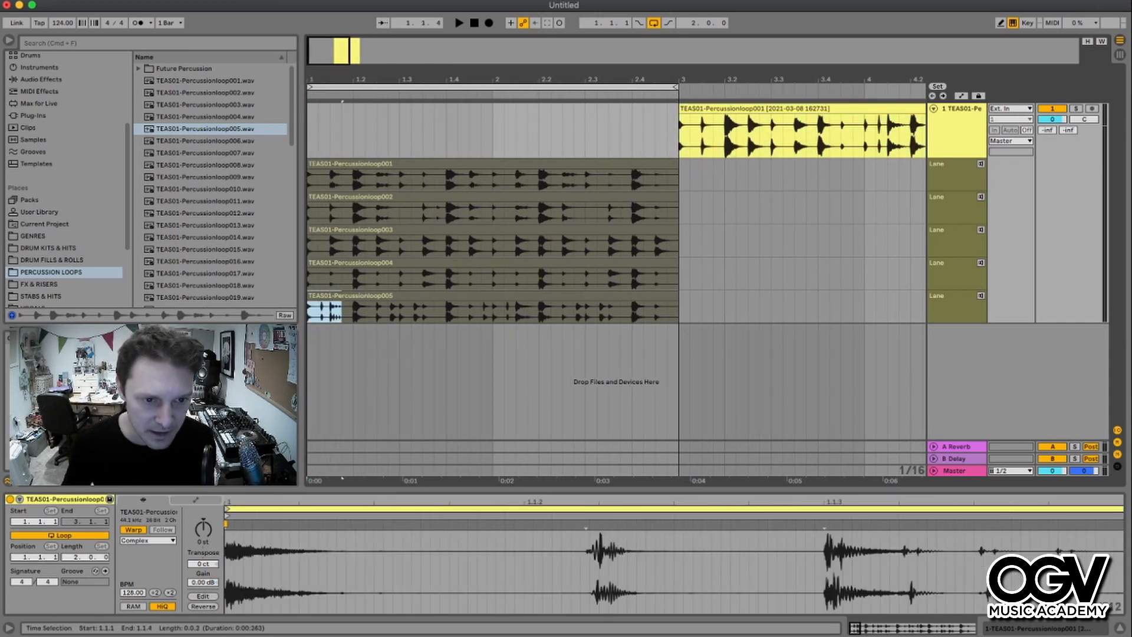
key("Return")
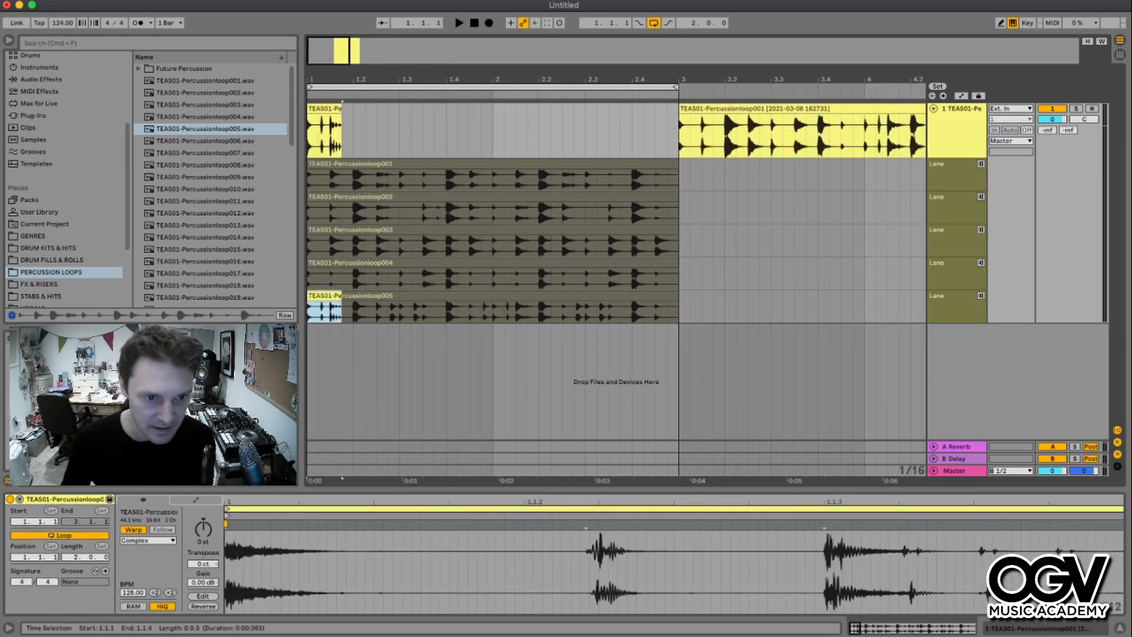
- Comp the next sections from the third, second and first take lanes
left_click_drag(342, 245, 492, 179)
key("Return")
left_click(400, 207)
key("Return")
- Comp the remaining sections up to bar 3 from the fifth, third, fifth and third take lanes
key("Return")
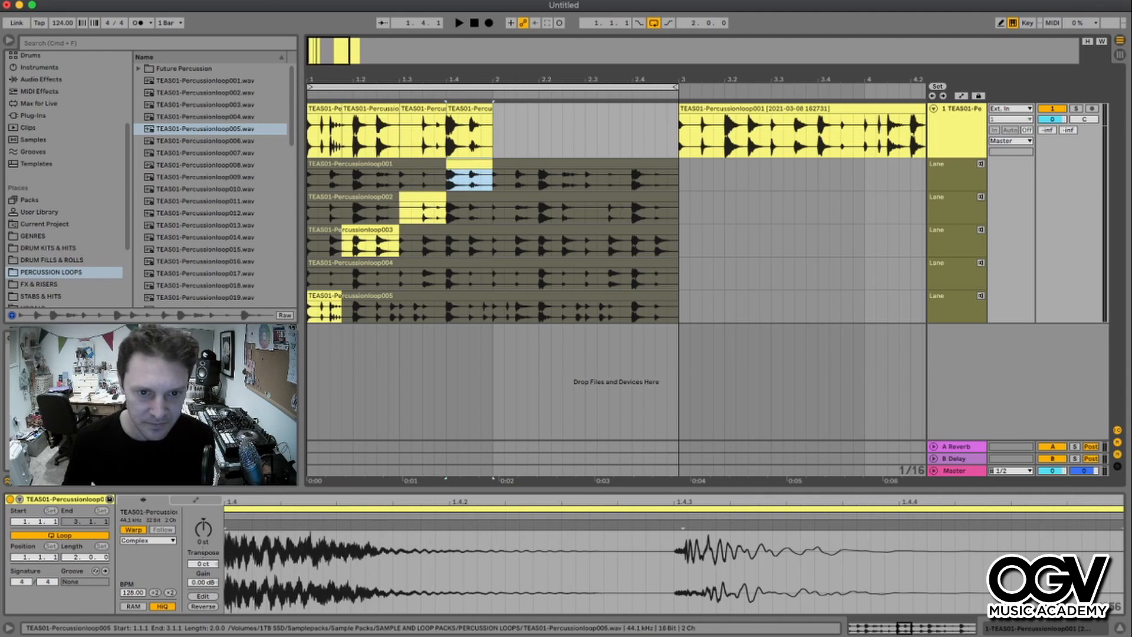
left_click(492, 309)
left_click_drag(493, 309, 539, 309)
key("Return")
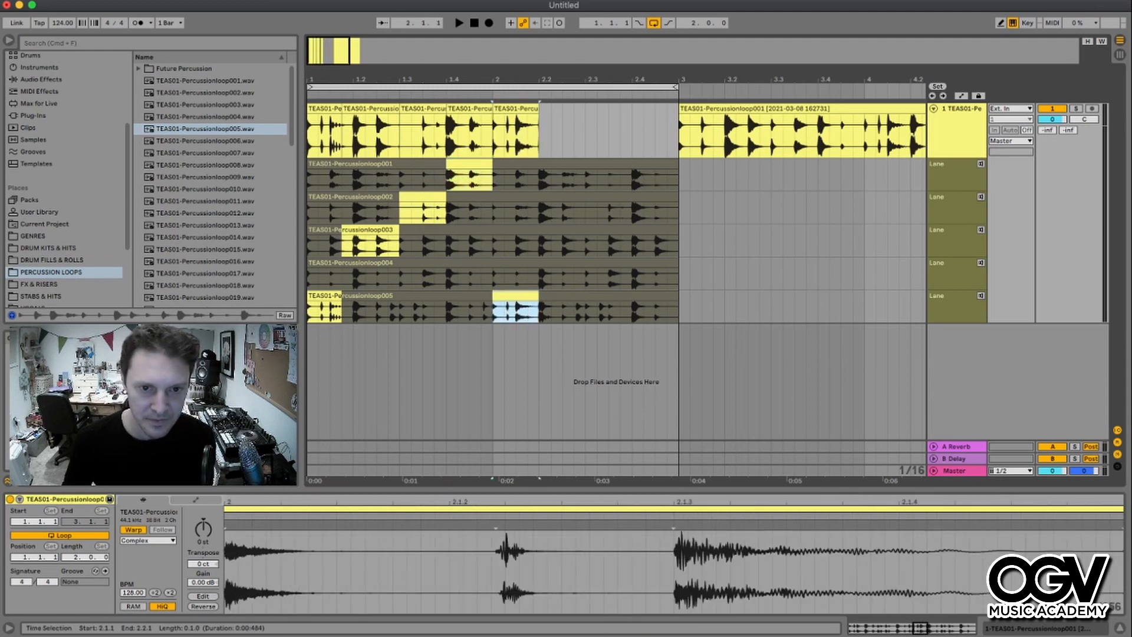
left_click_drag(539, 245, 596, 245)
key("Return")
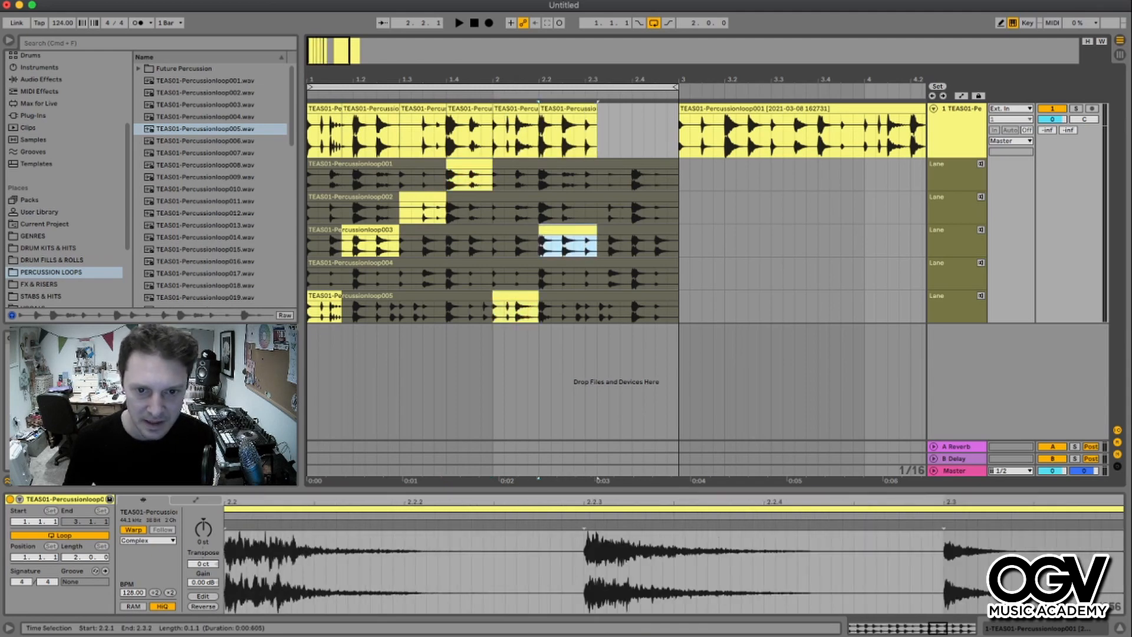
left_click_drag(597, 309, 632, 309)
key("Return")
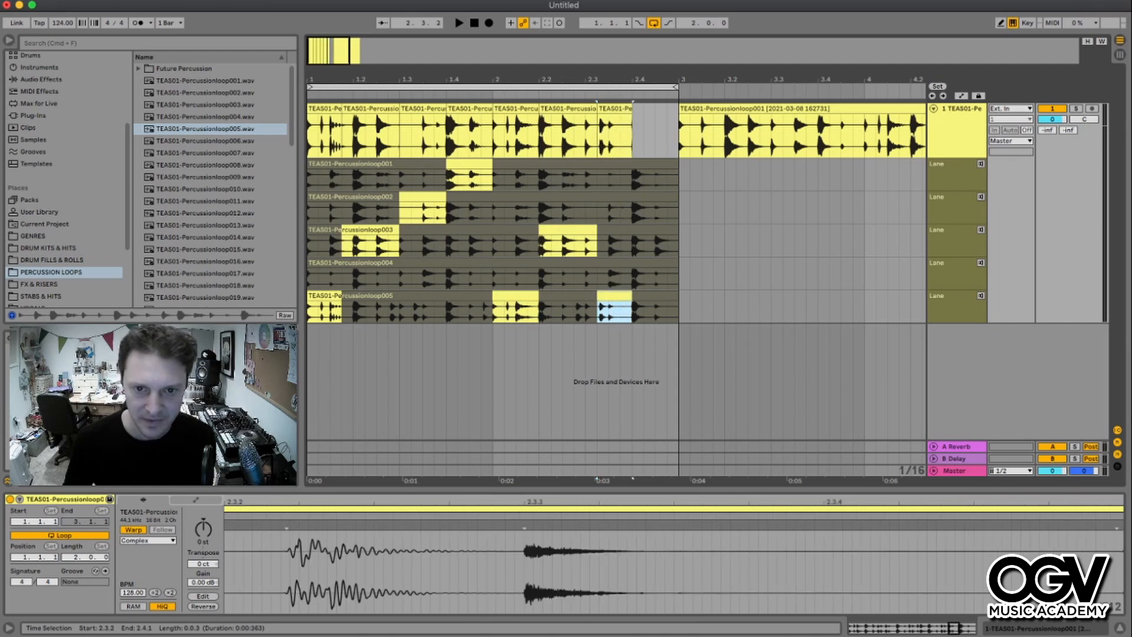
left_click_drag(633, 245, 678, 245)
key("Return")
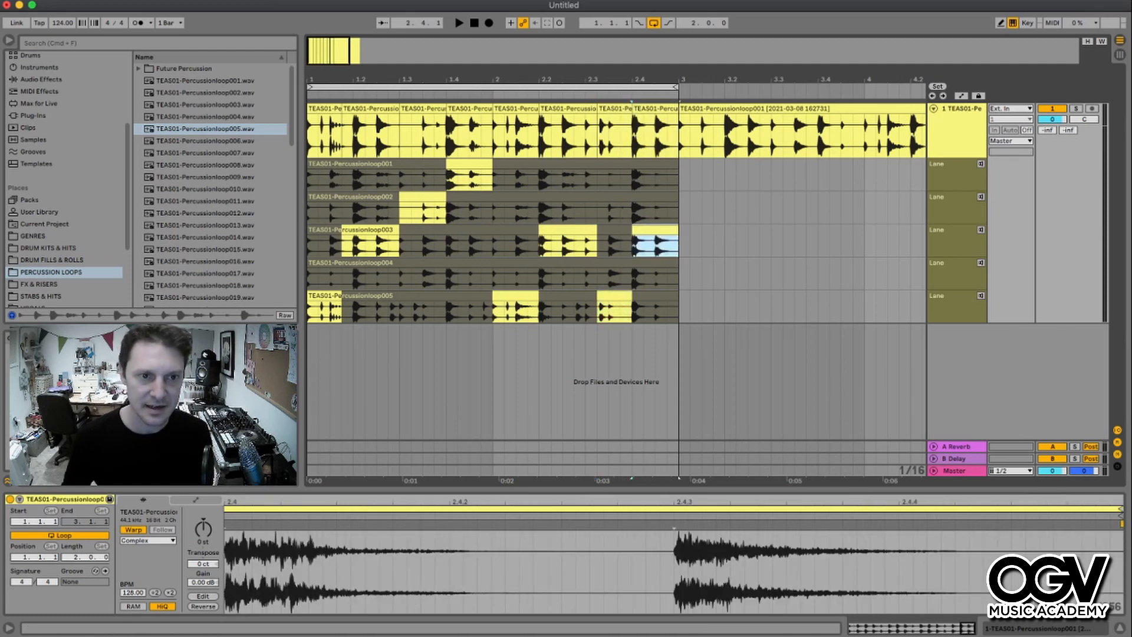
- Play back the new comp from the start of the track
left_click(323, 108)
key("space")
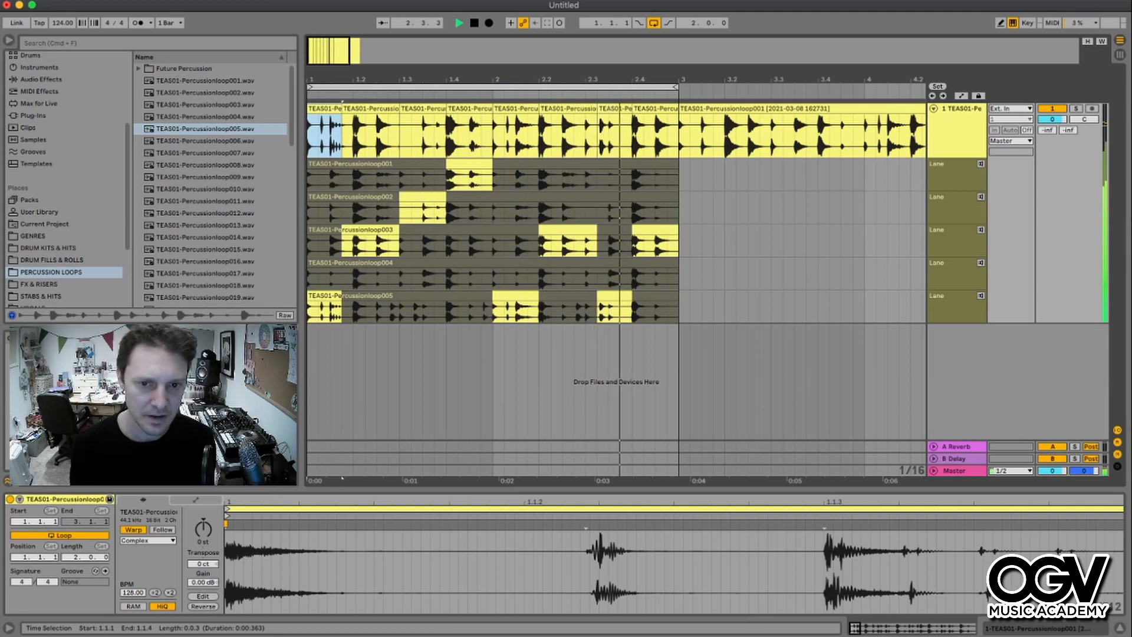
key("space")
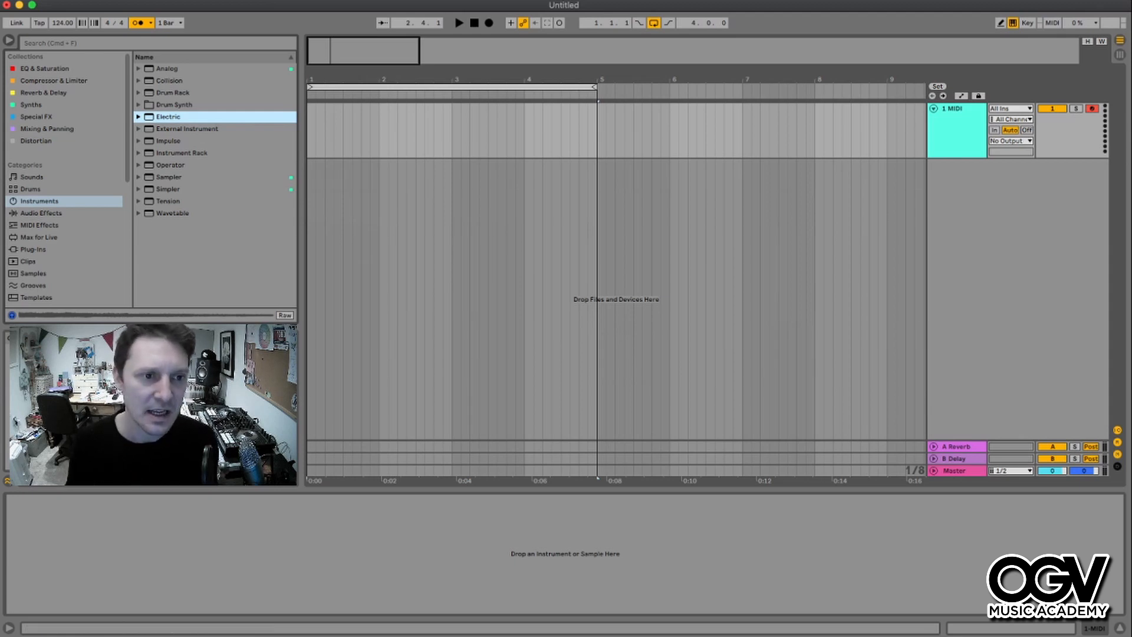
- Load the Beckoner.adg preset from the Electric instruments' Piano & Keys folder onto the MIDI track
key("Return")
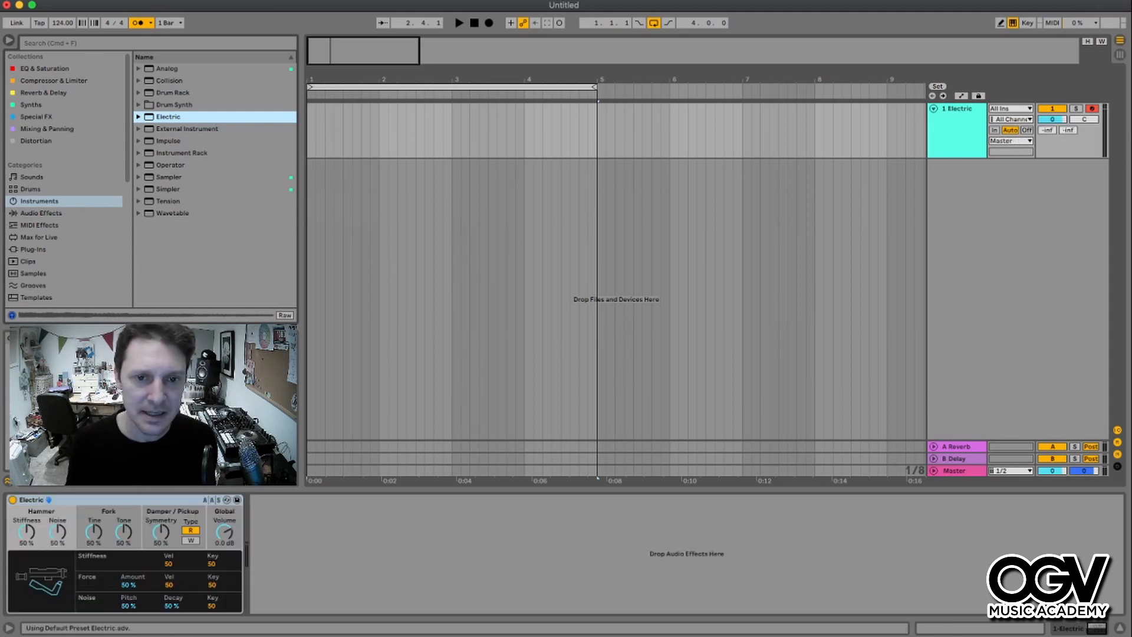
key("Right")
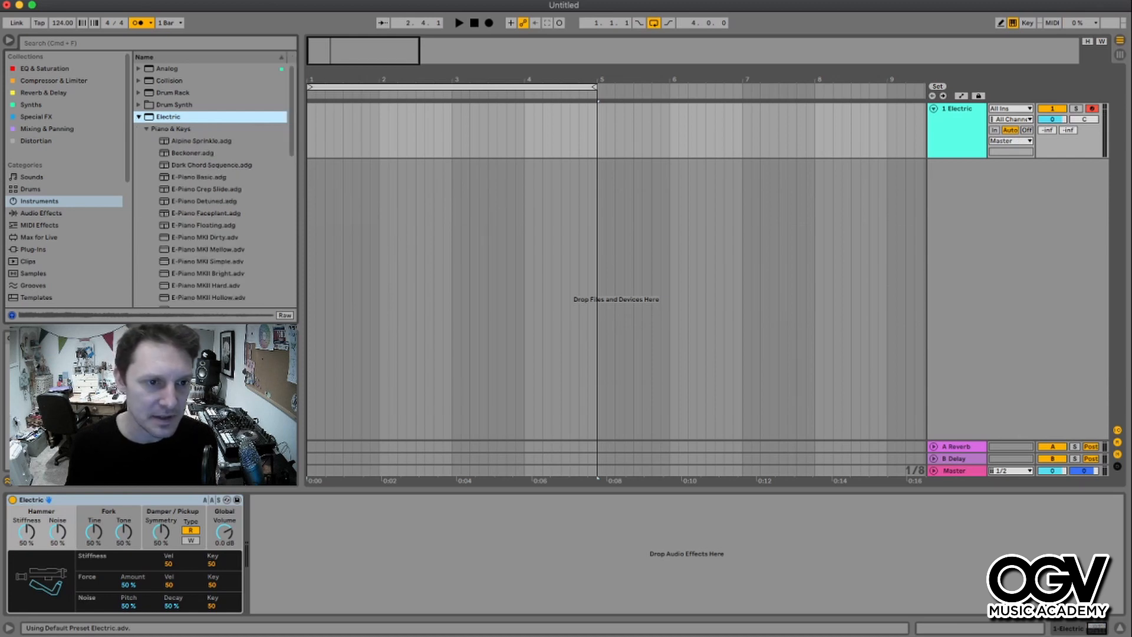
key("Down")
key("Down")
key("Down")
key("Return")
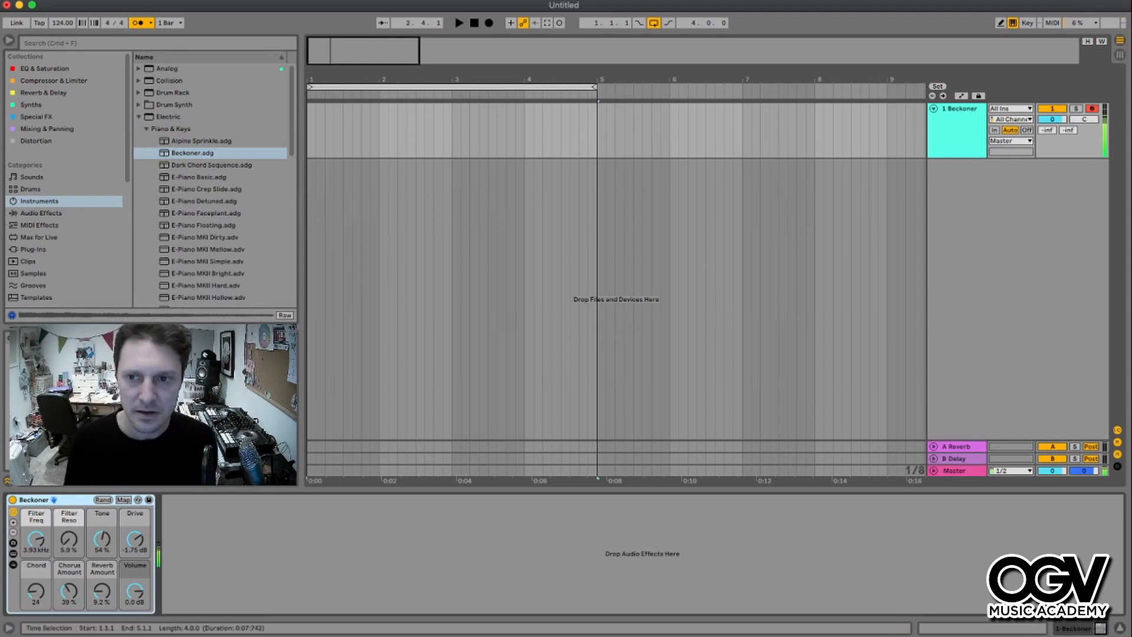
- Insert a new audio track and rename it Piano Takes
key("super+t")
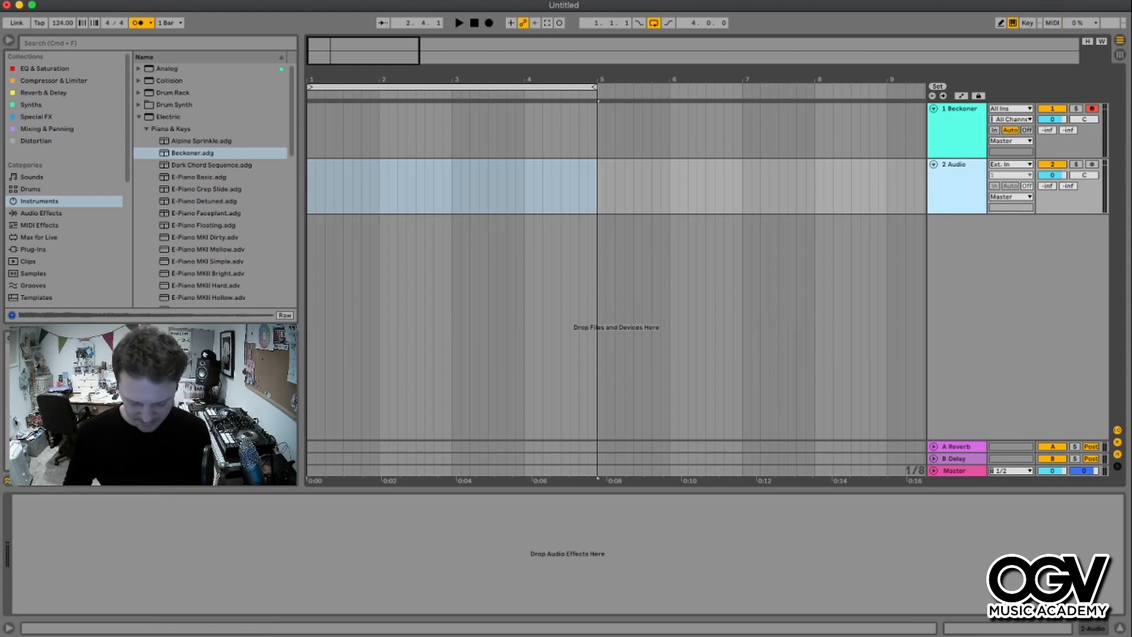
key("super+r")
type("Pianbi")
key("Return")
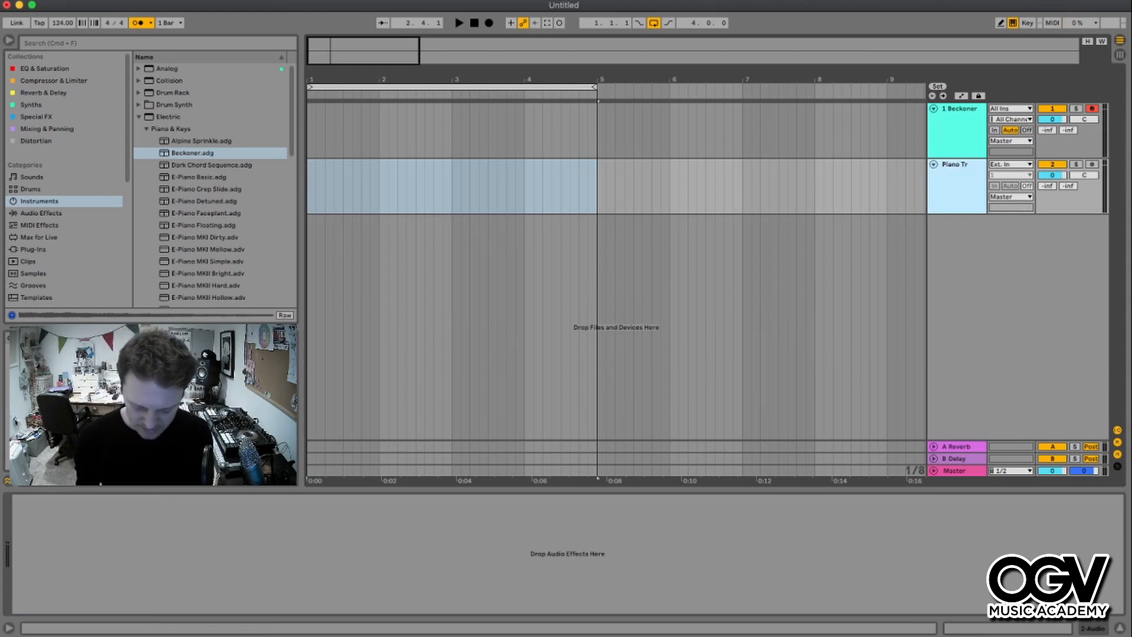
type("e")
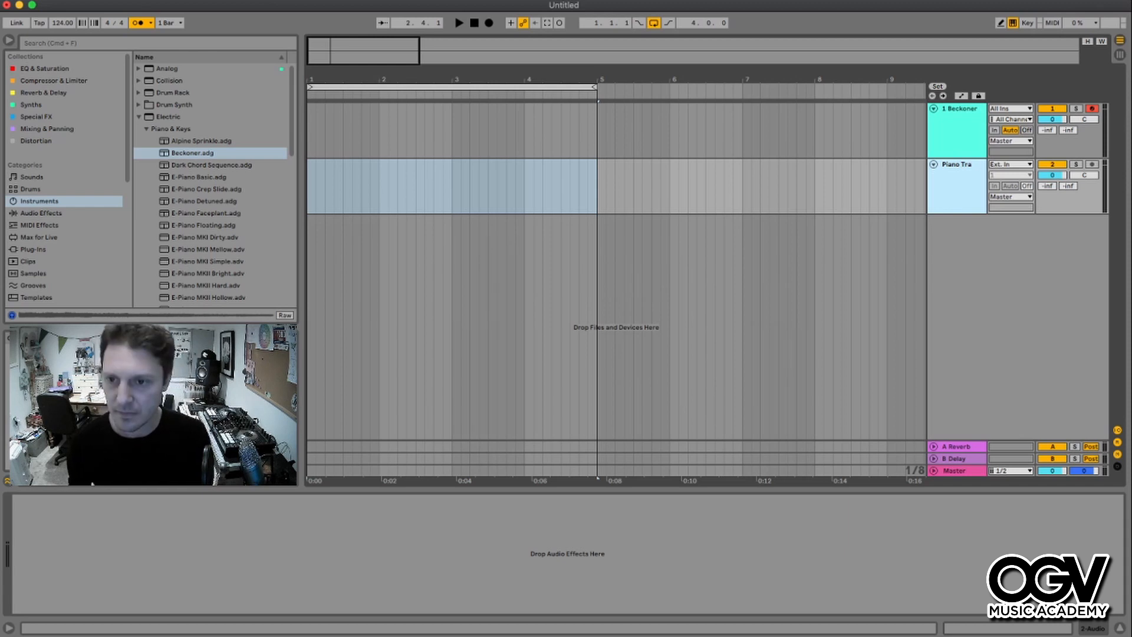
type("a")
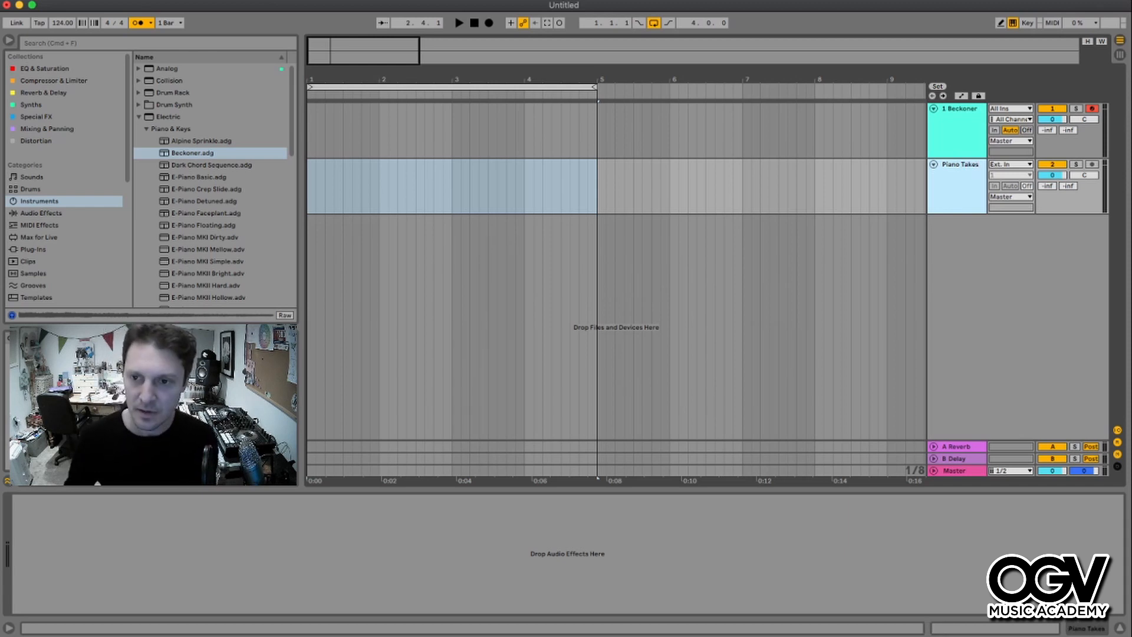
- Route the Beckoner track's output into the Piano Takes track and set Piano Takes monitoring to In
left_click(451, 186)
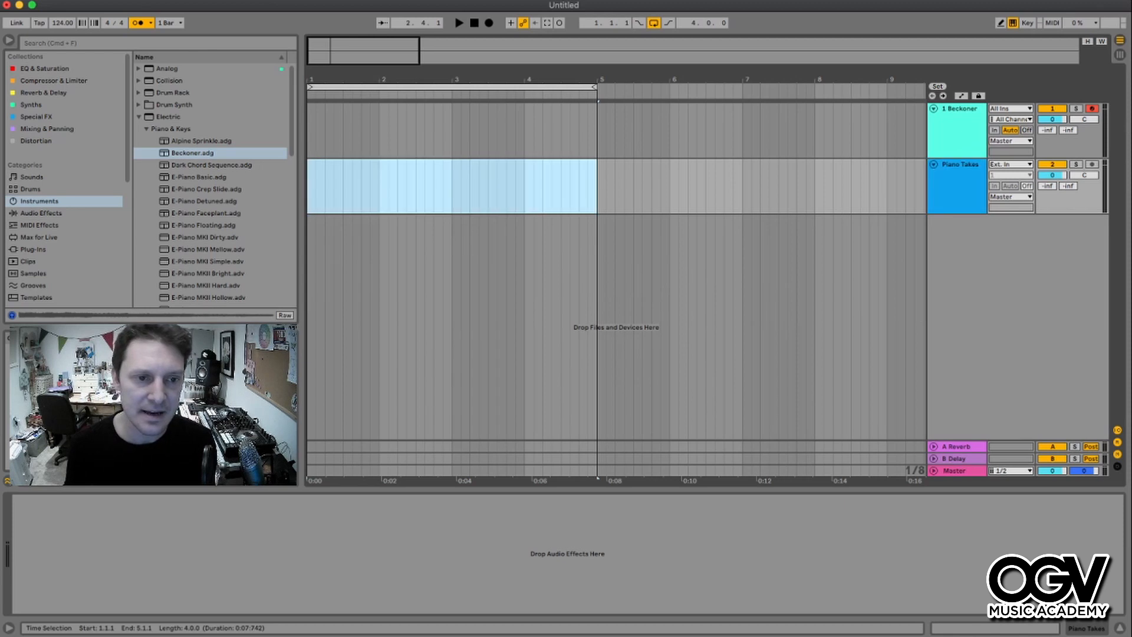
left_click(1011, 141)
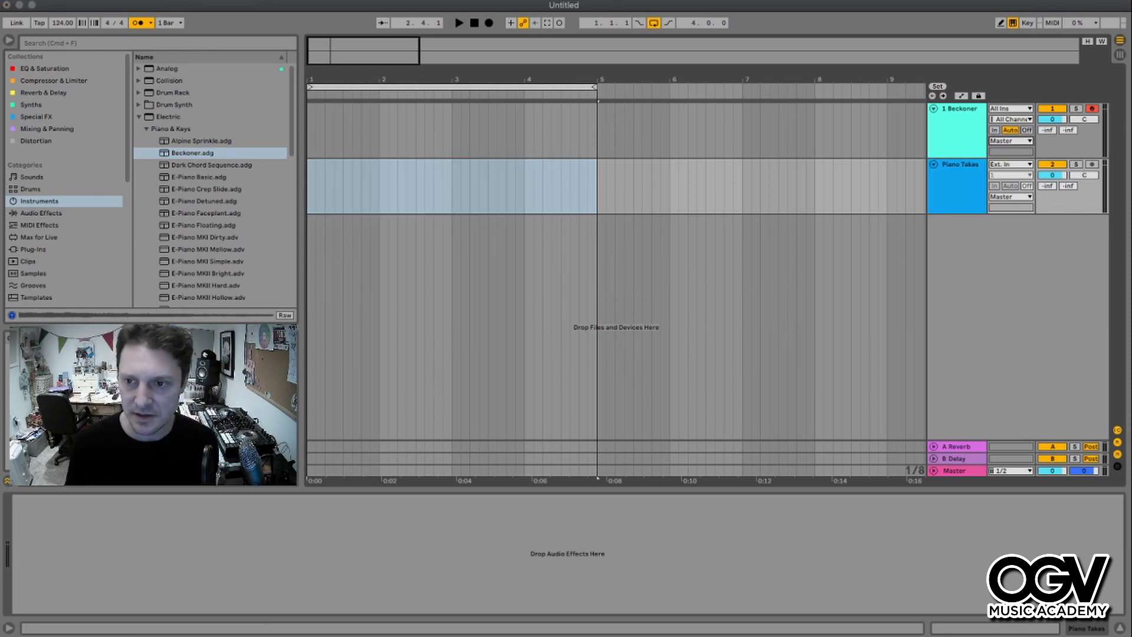
left_click(1010, 171)
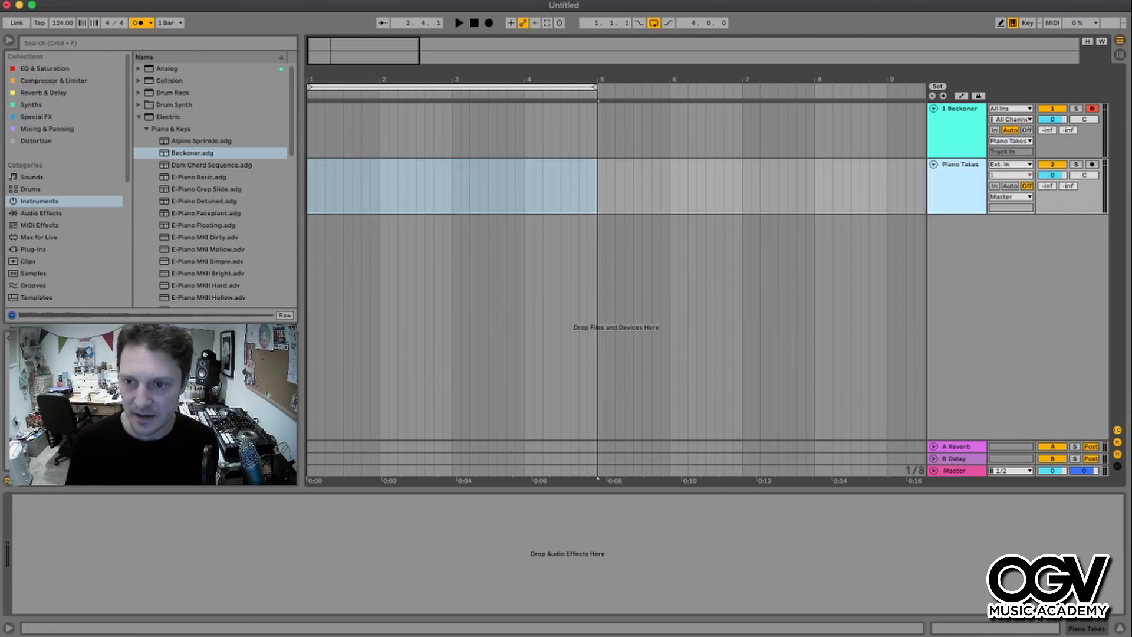
left_click(994, 185)
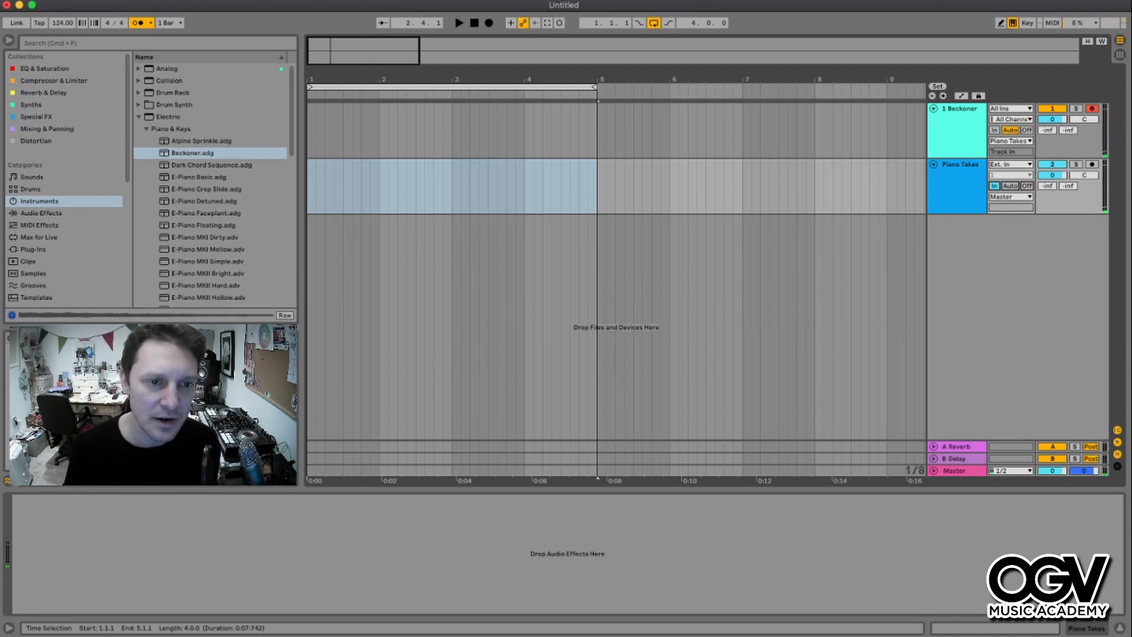
key("Escape")
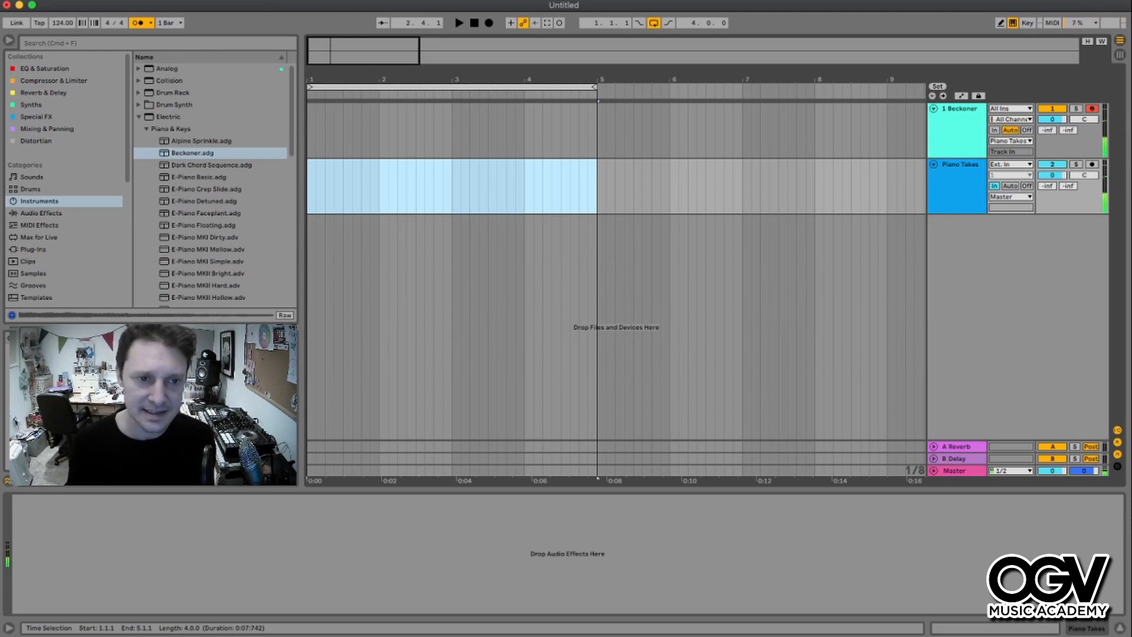
- Arm the Piano Takes track at the song start and show its take lanes
key("Home")
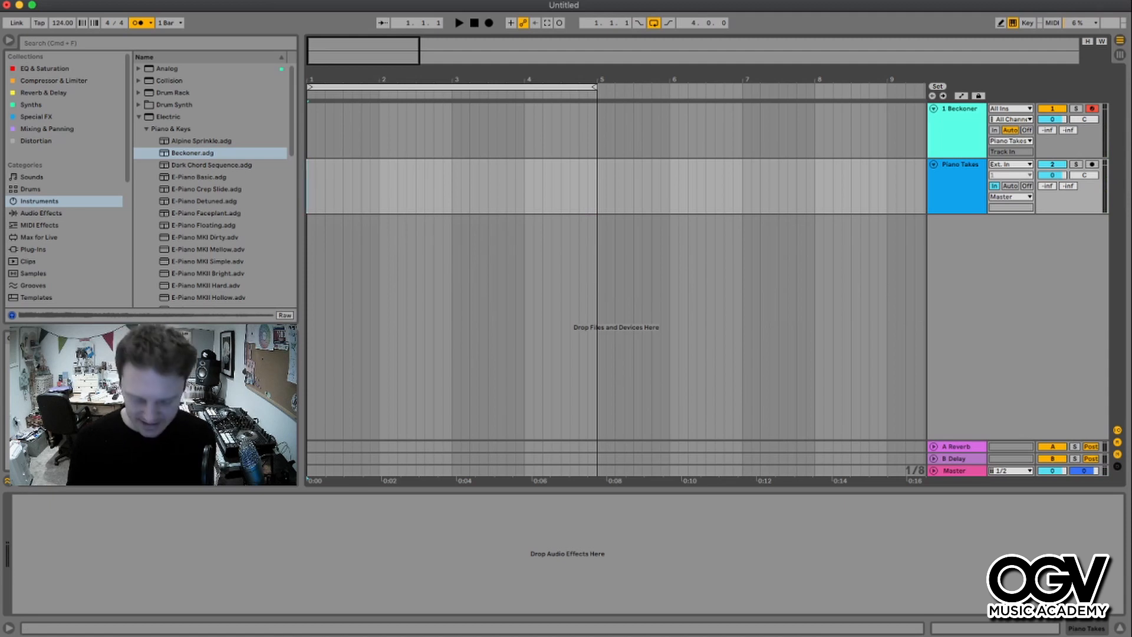
key("c")
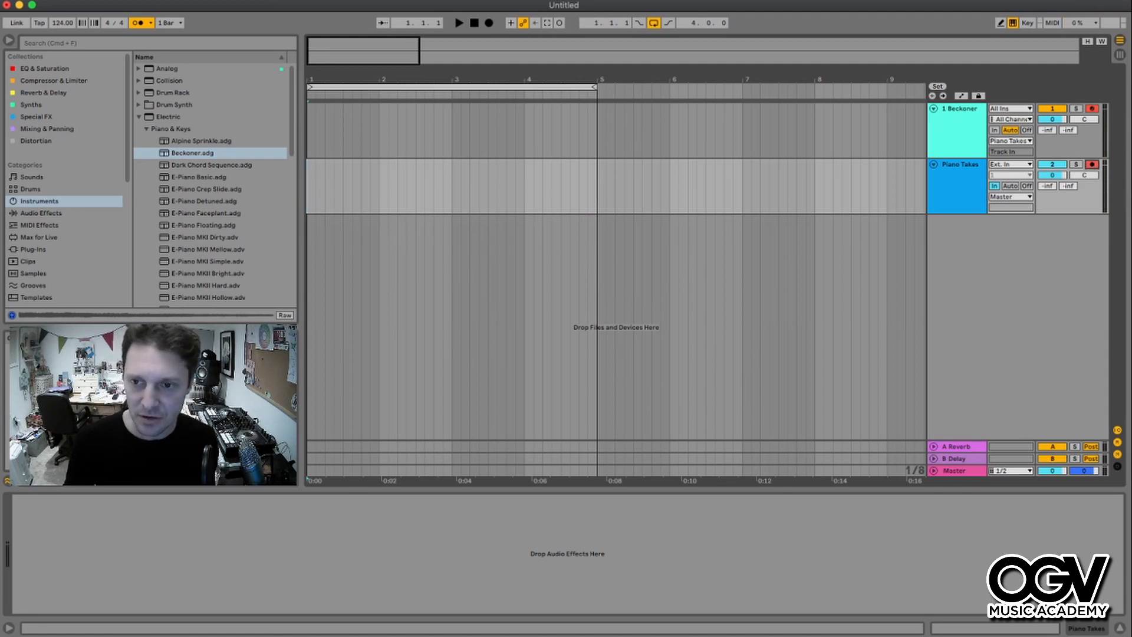
right_click(959, 187)
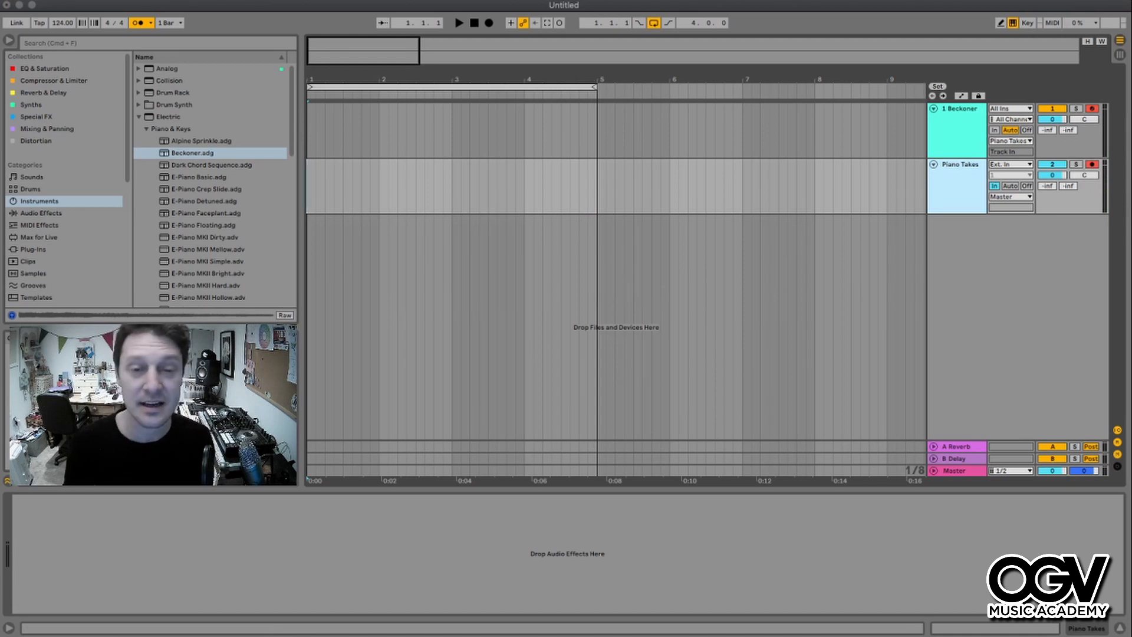
key("shift+alt+t")
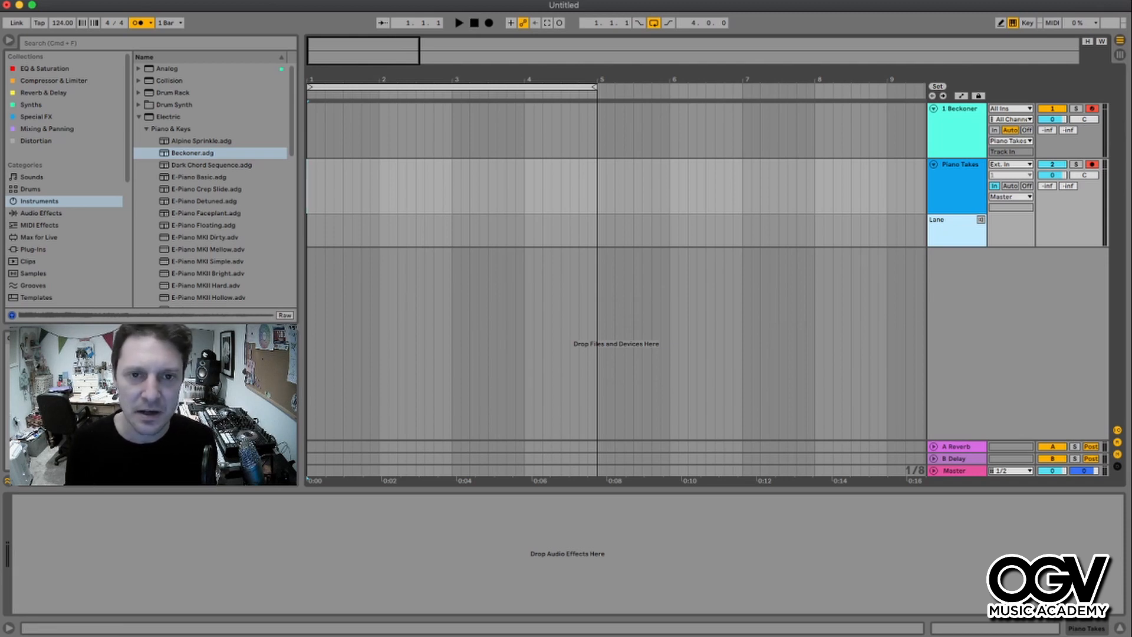
- Record several looped piano takes into the take lanes, then set the track's monitoring back to Auto
key("F9")
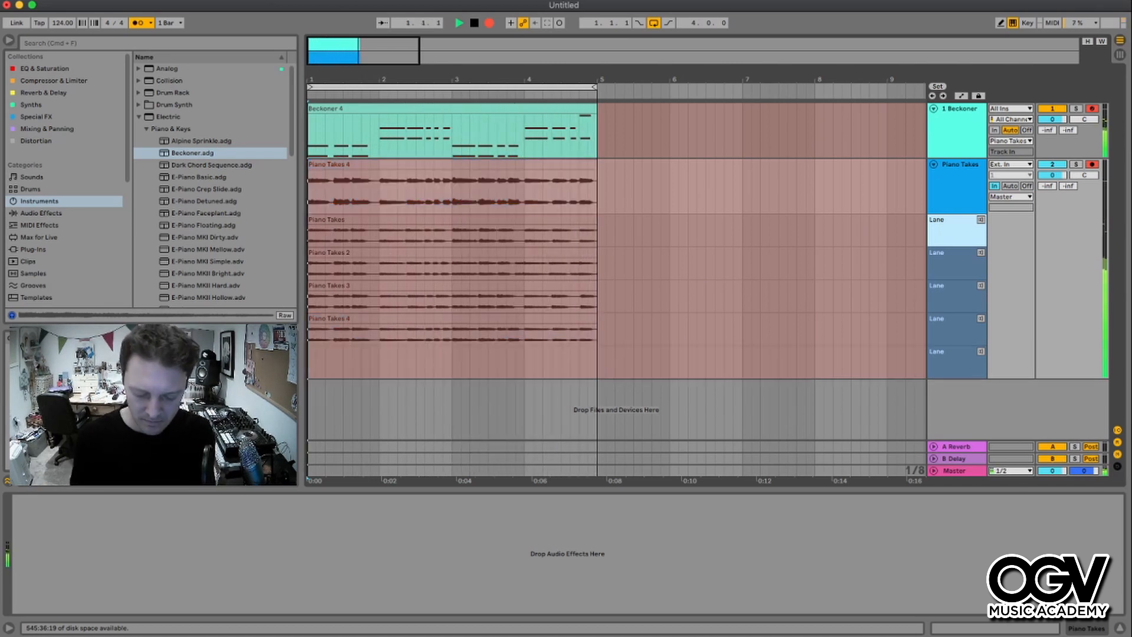
key("space")
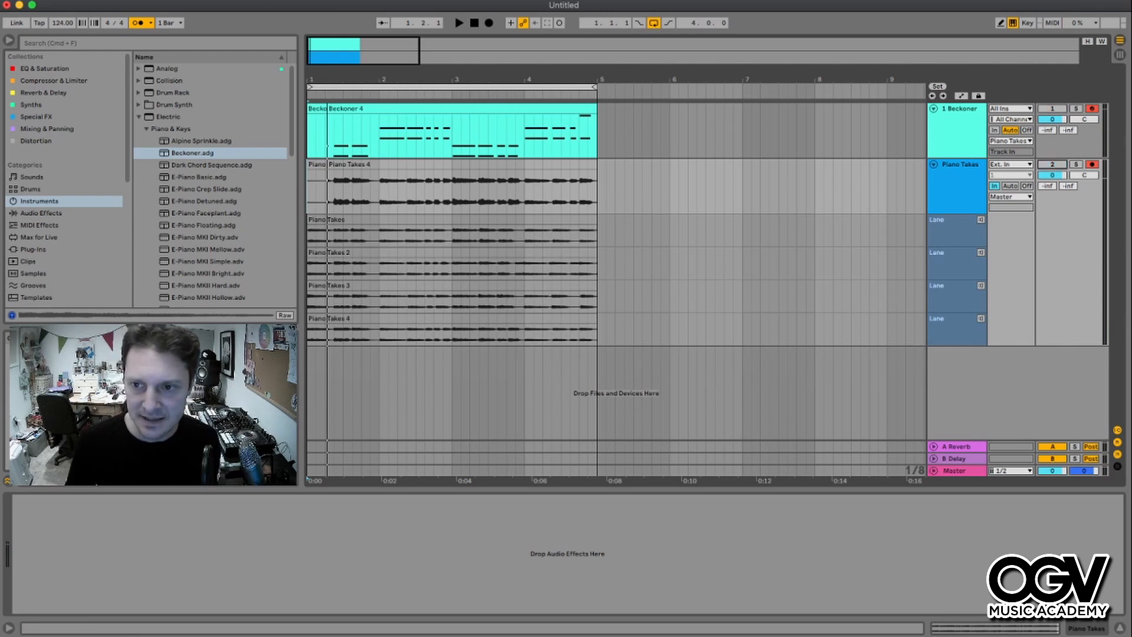
left_click(1010, 185)
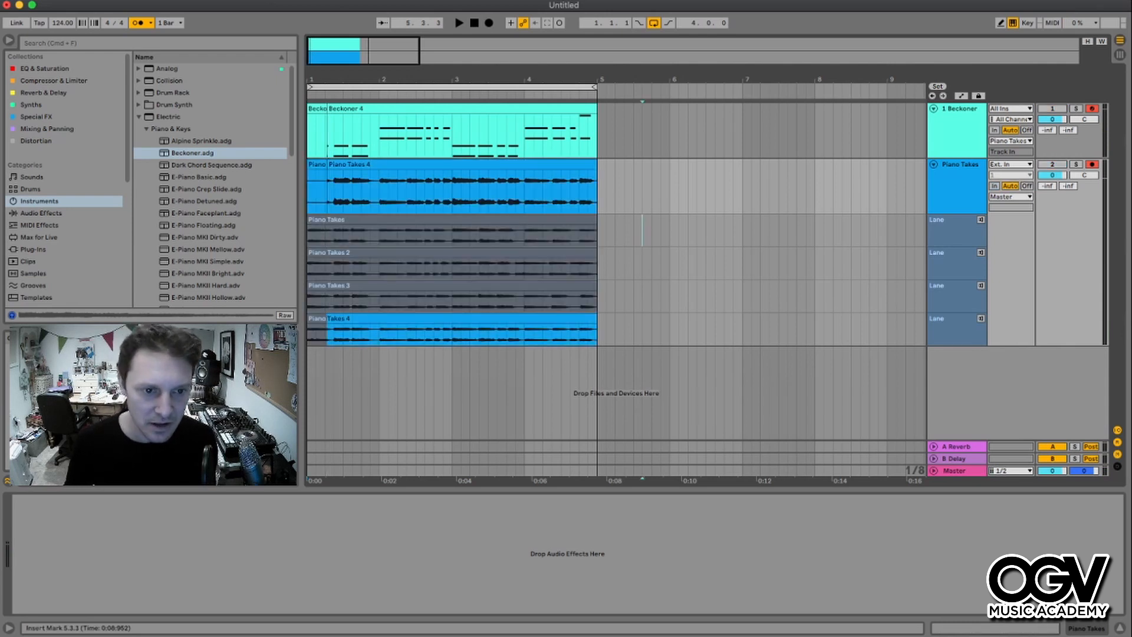
- Audition the fourth, second and first take lanes during playback
left_click(451, 318)
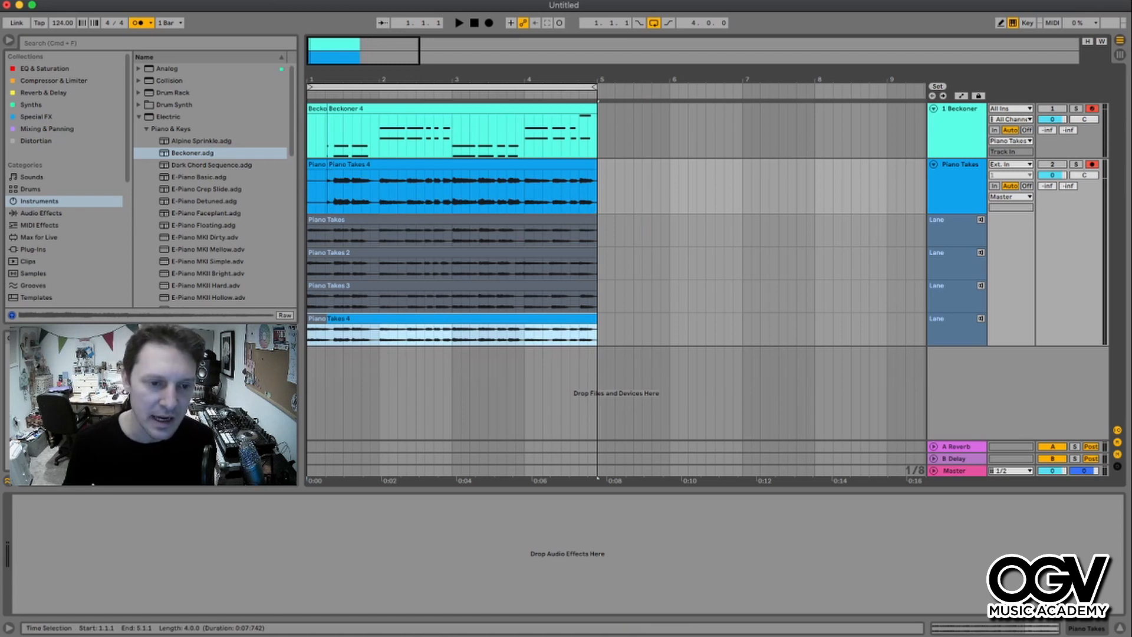
key("plus")
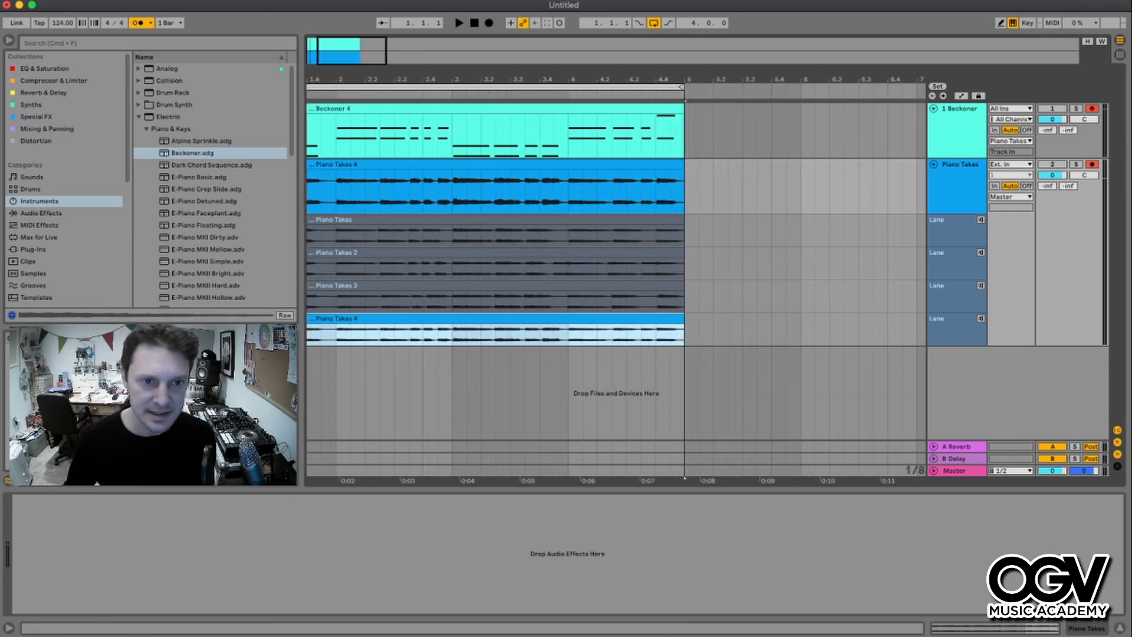
scroll(613, 265, "left", 3)
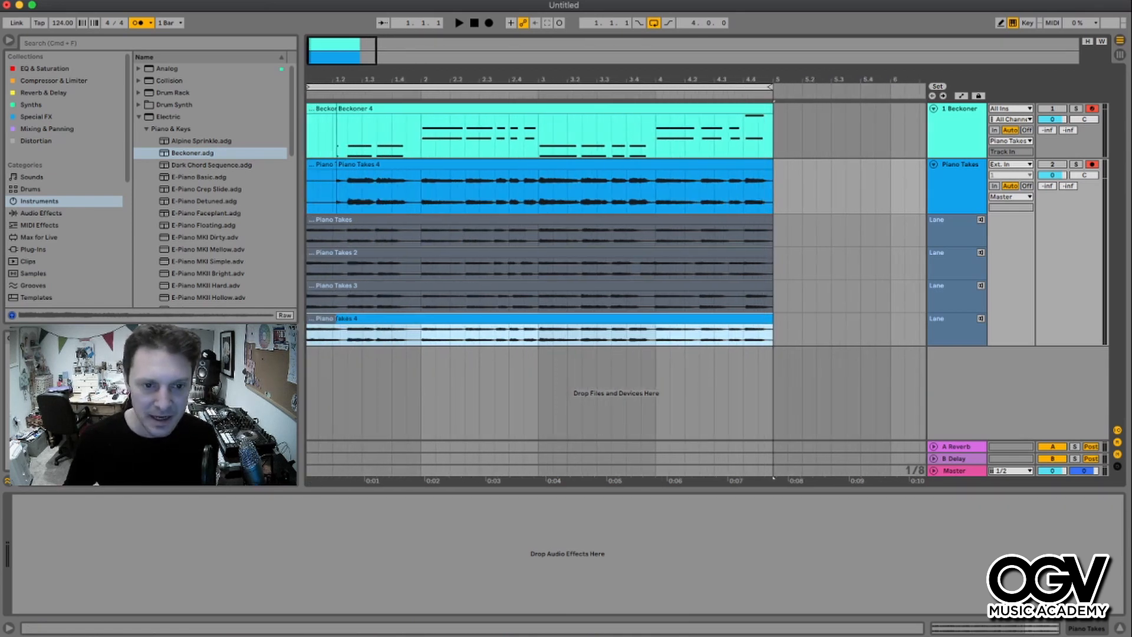
left_click(980, 319)
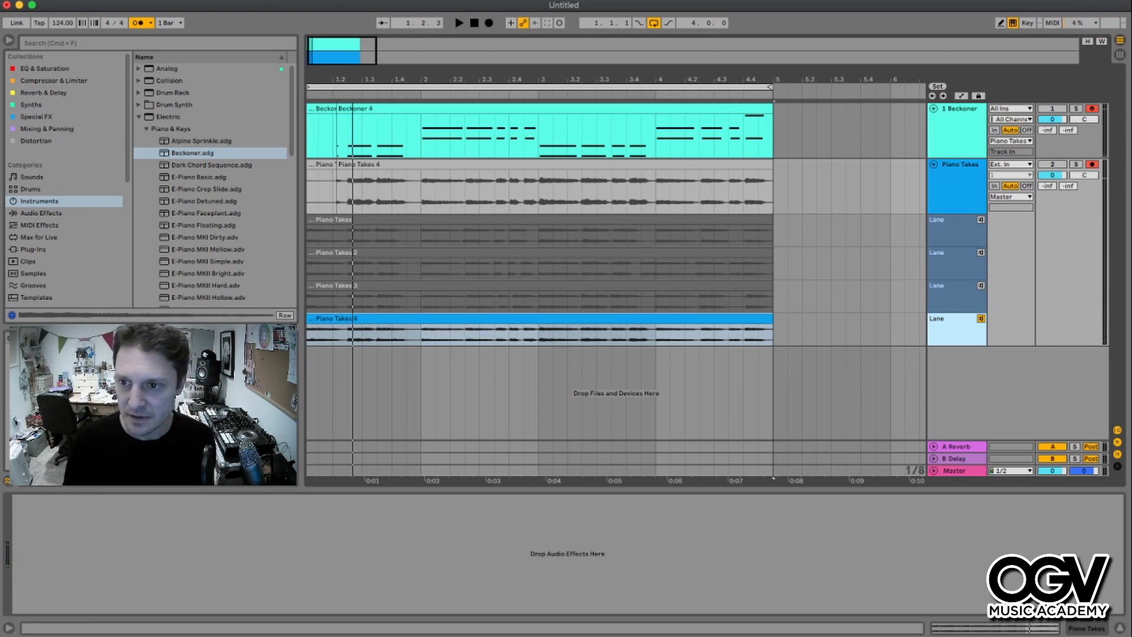
key("space")
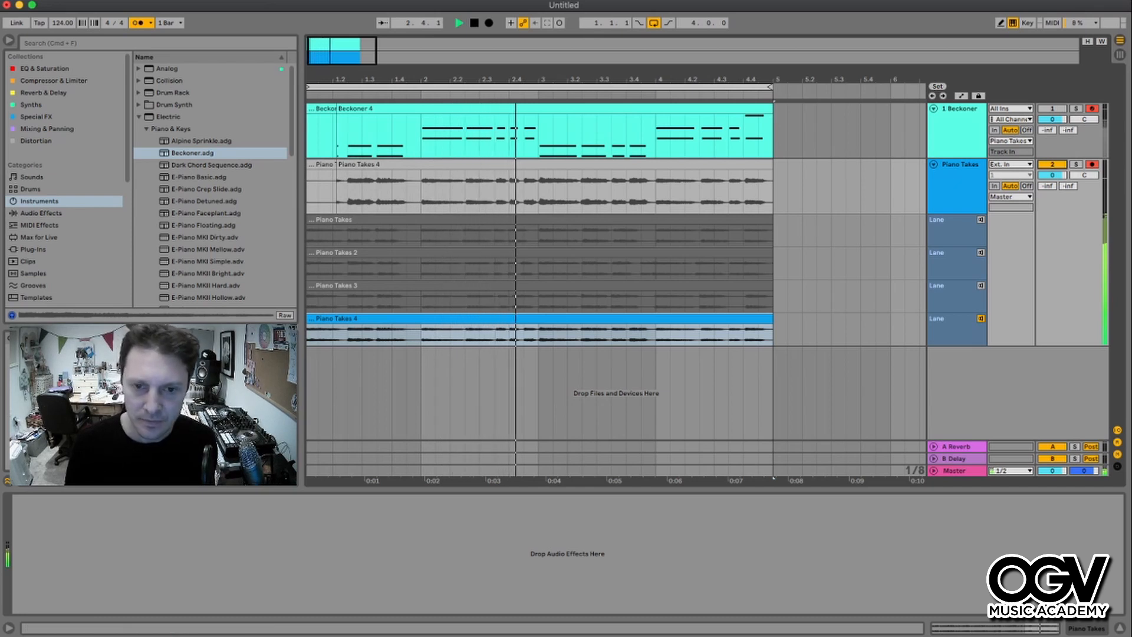
key("Up")
key("Up")
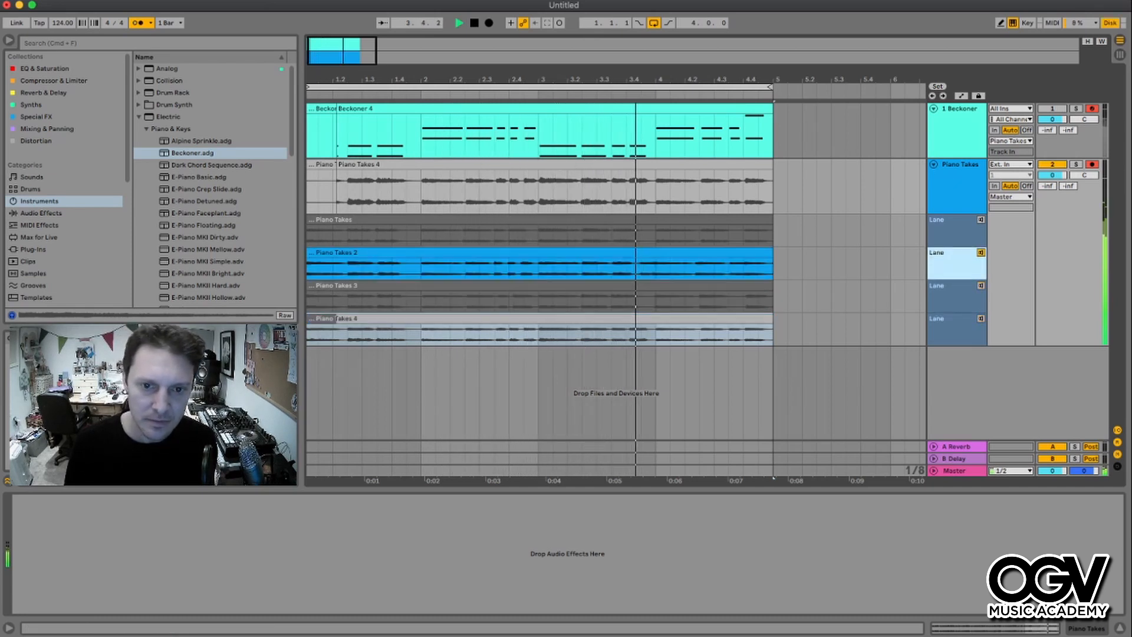
key("Up")
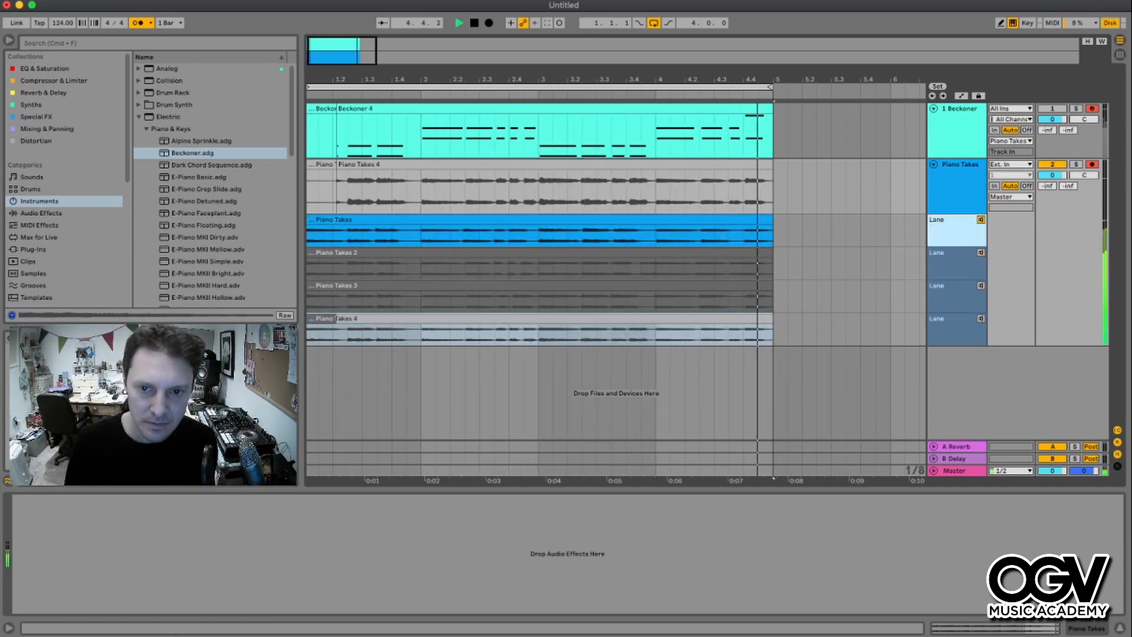
key("space")
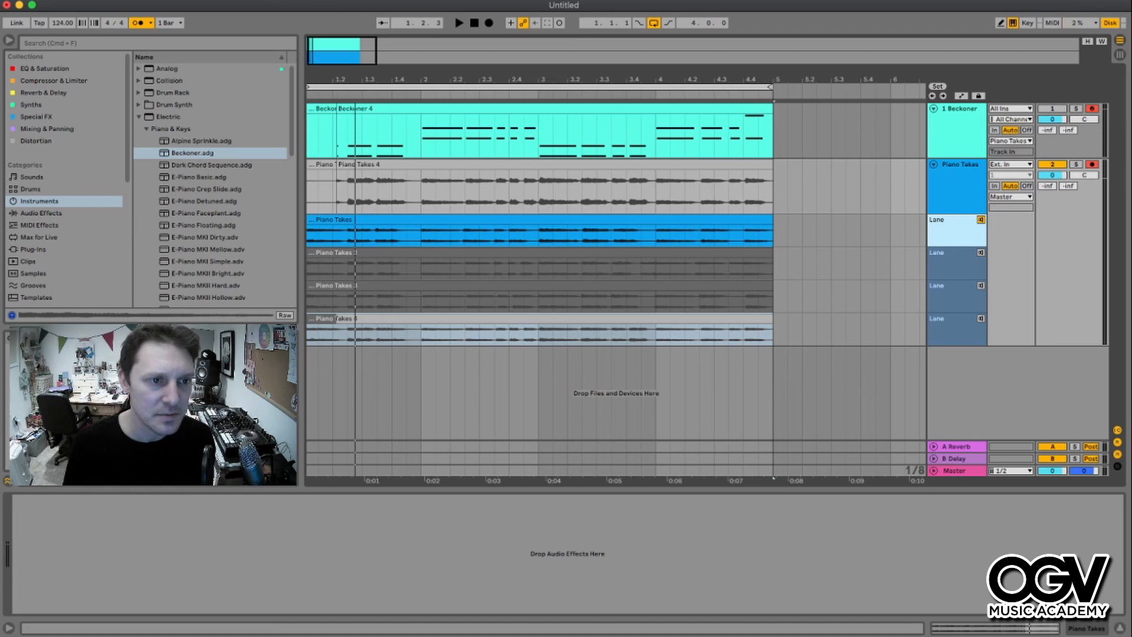
- Comp bar 1 of the Piano Takes track from the first take lane
left_click(539, 335)
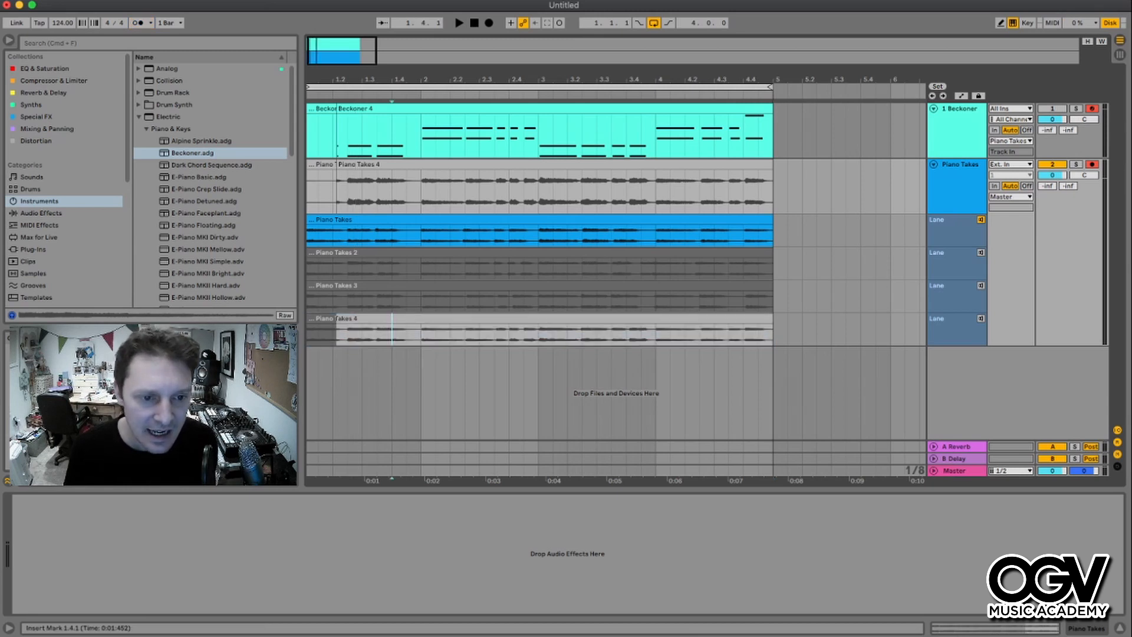
left_click(335, 319)
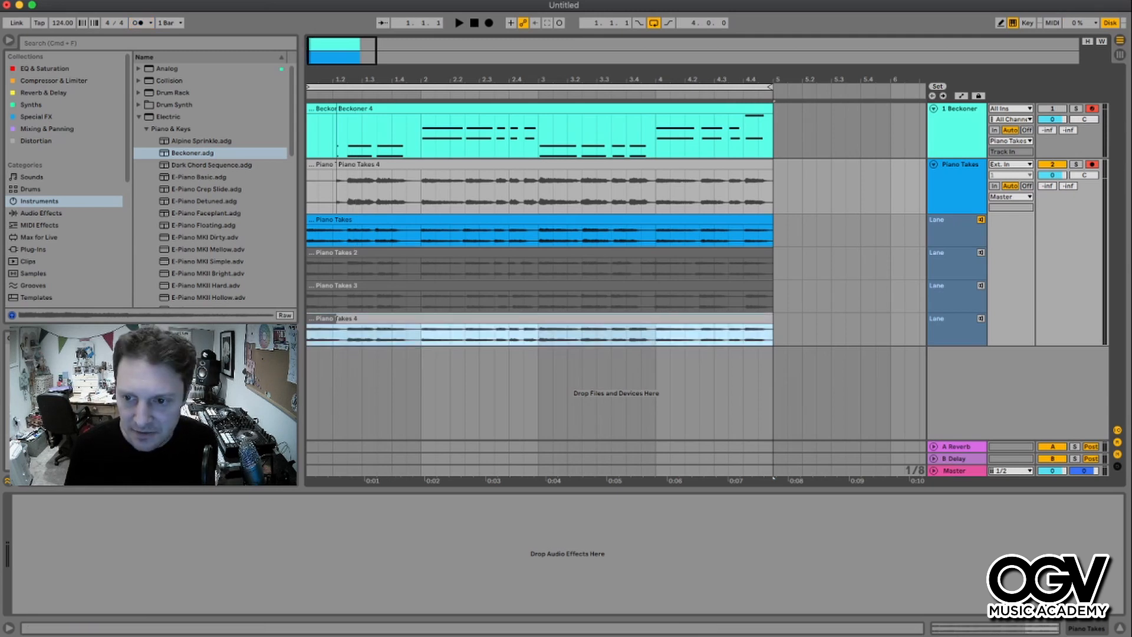
left_click(981, 318)
left_click(981, 219)
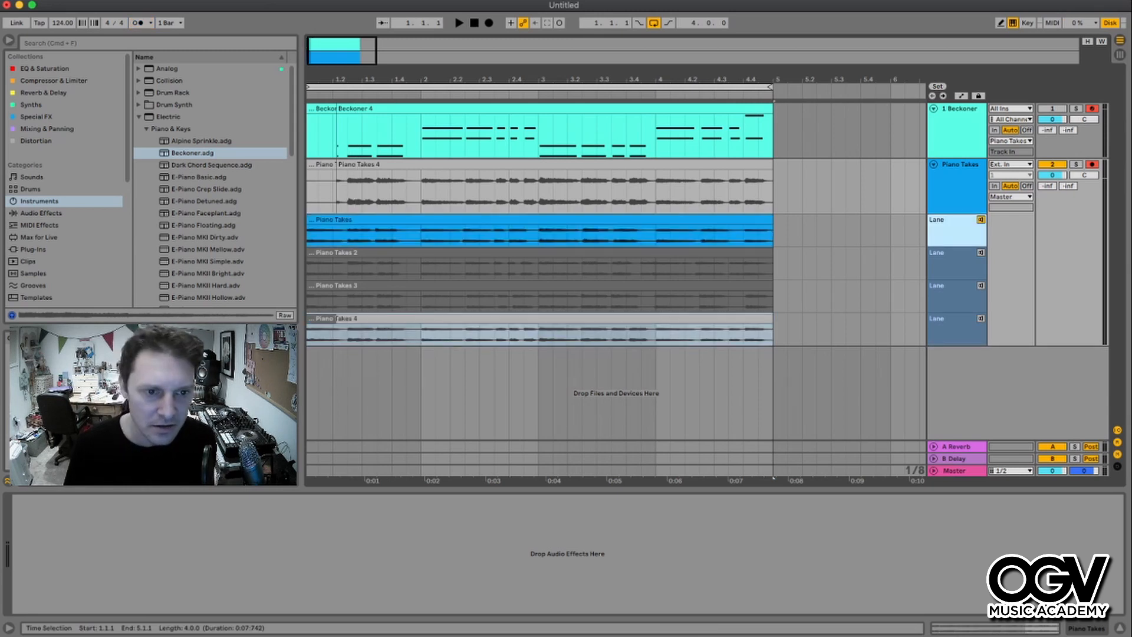
key("space")
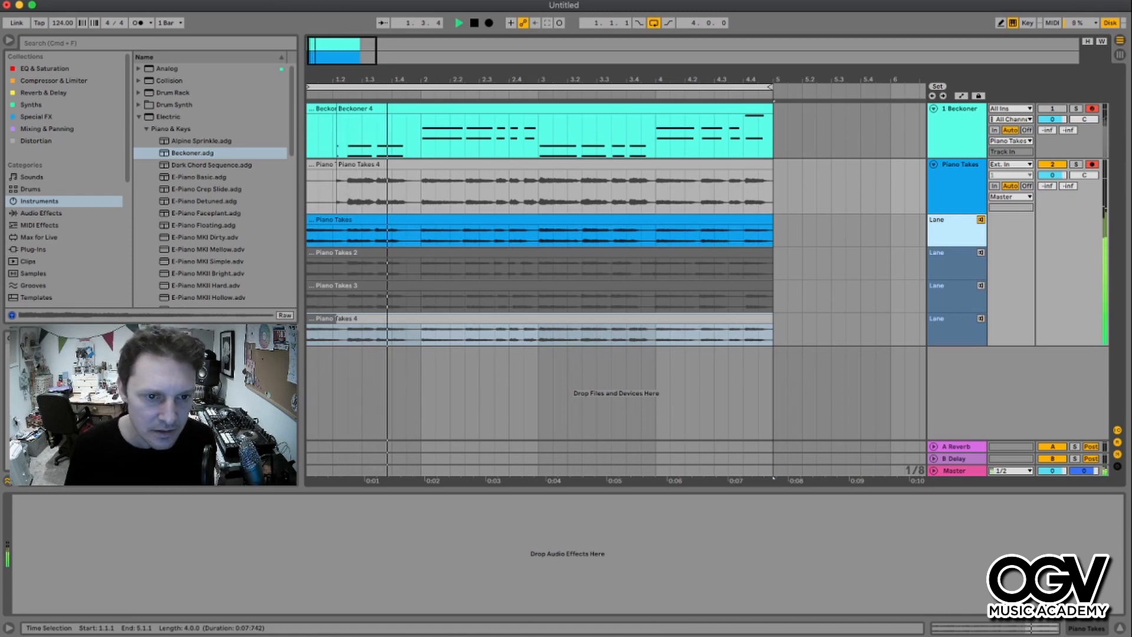
key("space")
left_click_drag(422, 235, 307, 236)
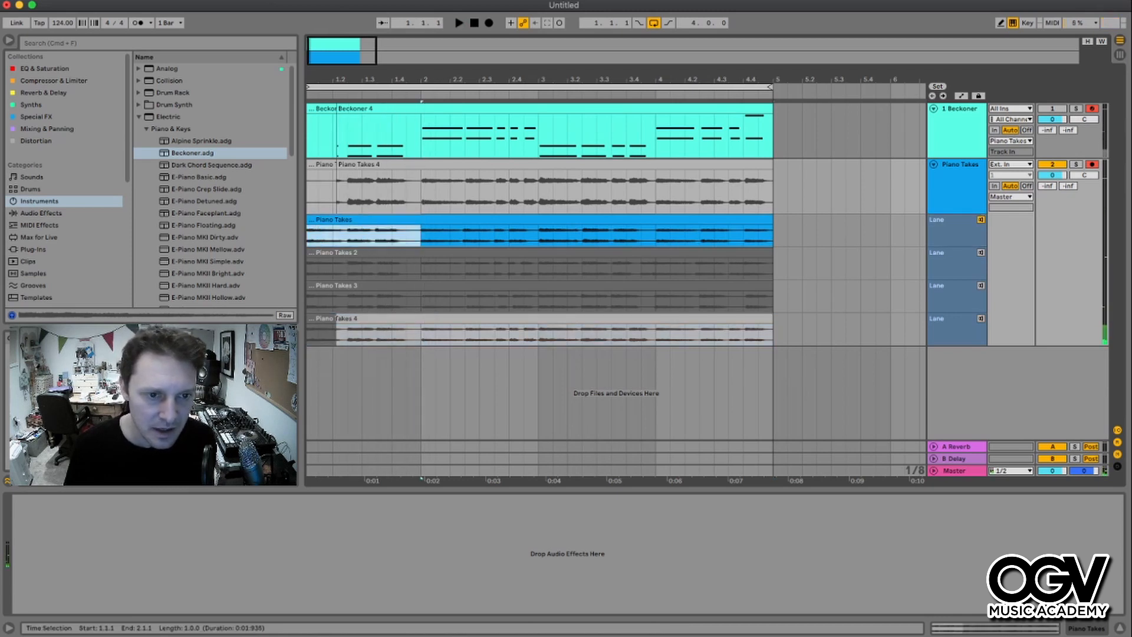
key("Return")
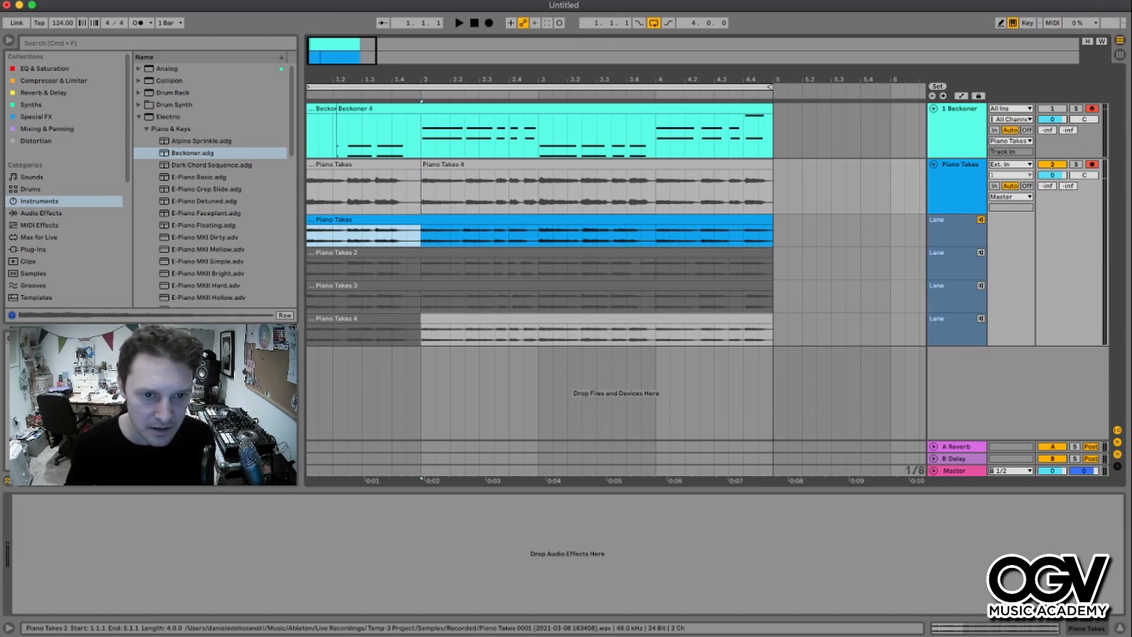
- Audition the second take lane and comp bar 2 of the Piano Takes track from it
left_click_drag(772, 269, 307, 269)
key("space")
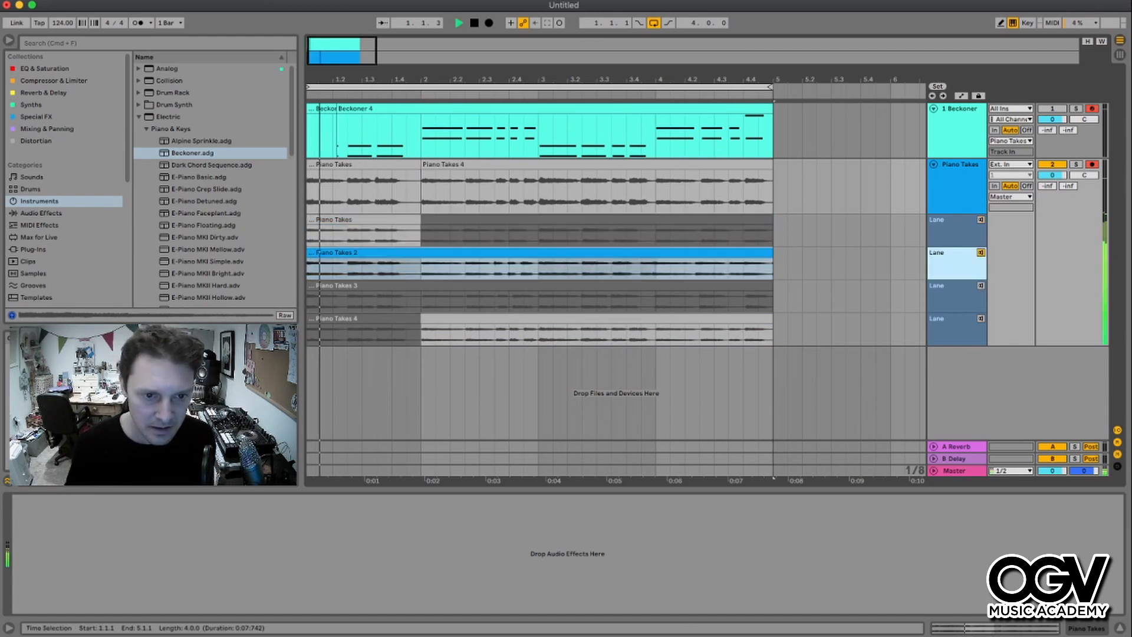
left_click(421, 269)
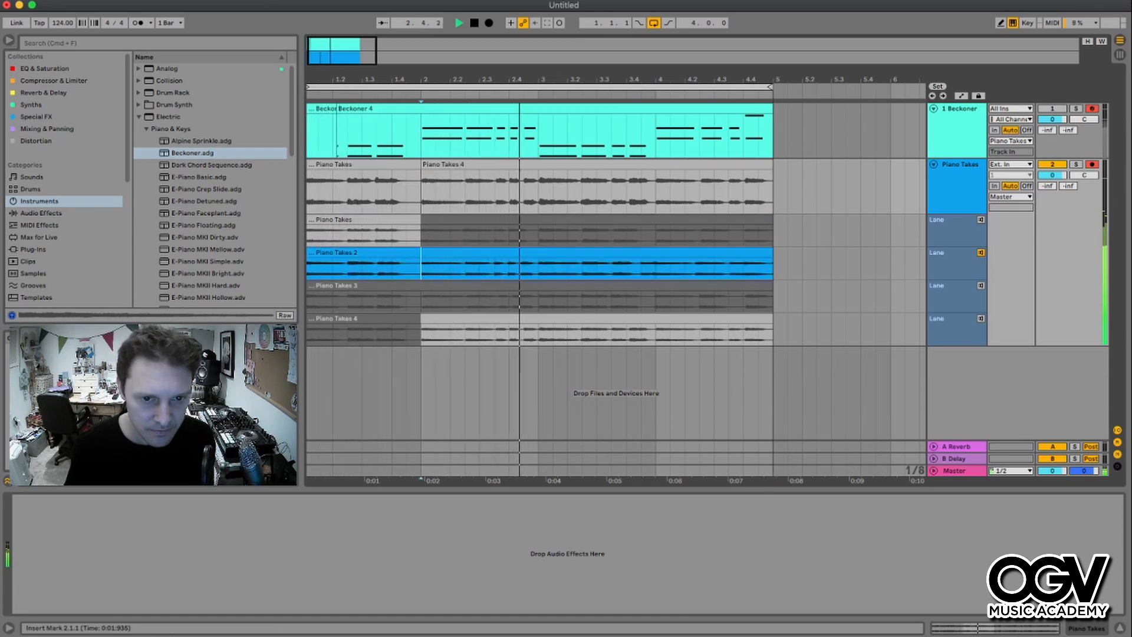
key("space")
left_click_drag(420, 269, 553, 268)
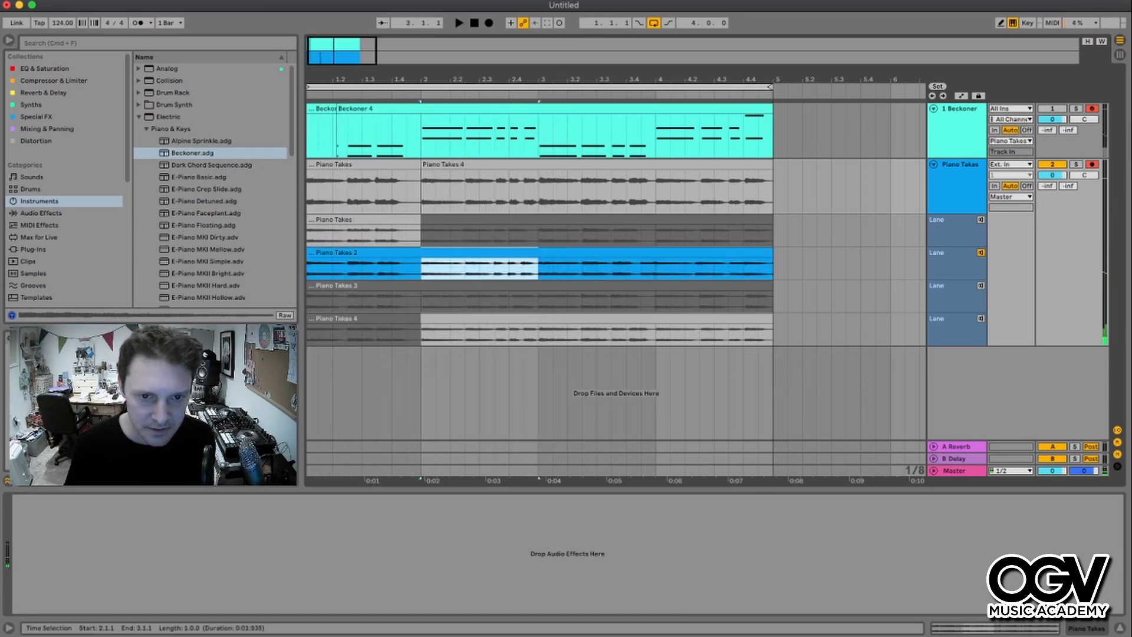
key("Return")
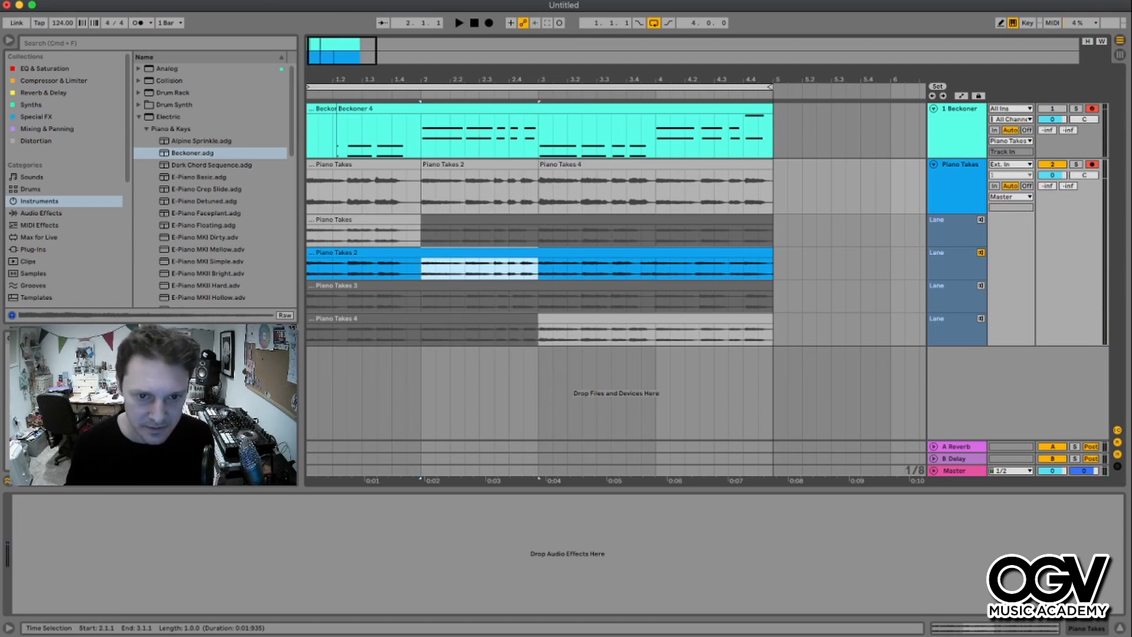
- Audition the third take lane and comp bar 3 of the Piano Takes track from it
key("Down")
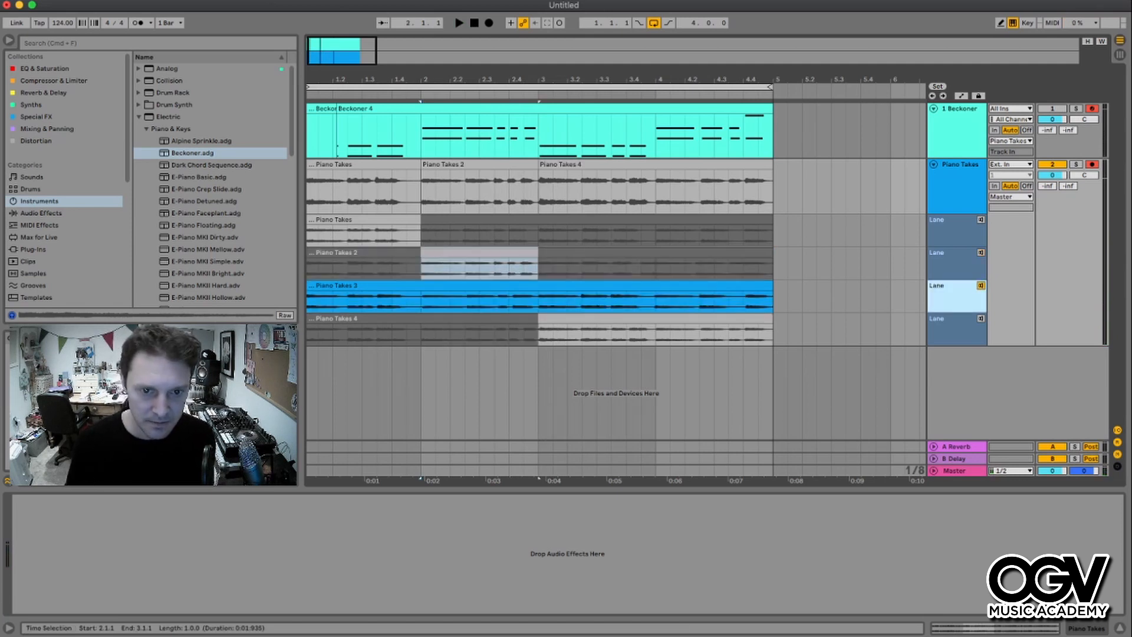
key("space")
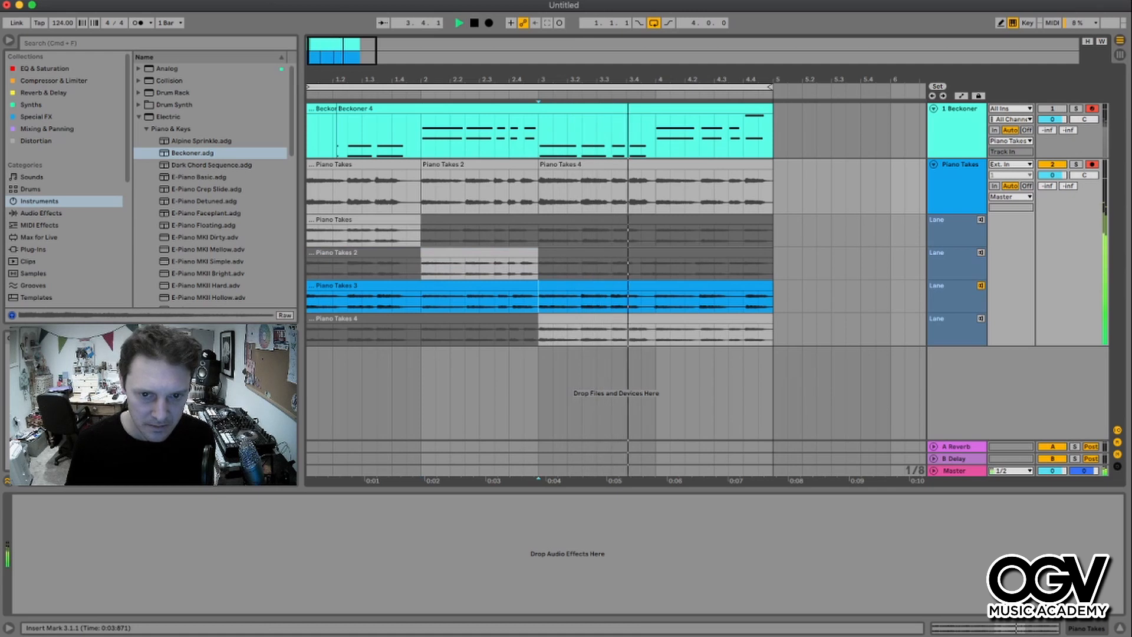
key("space")
key("shift+Right")
key("shift+Right")
key("shift+Right")
key("shift+Right")
key("shift+Right")
key("shift+Right")
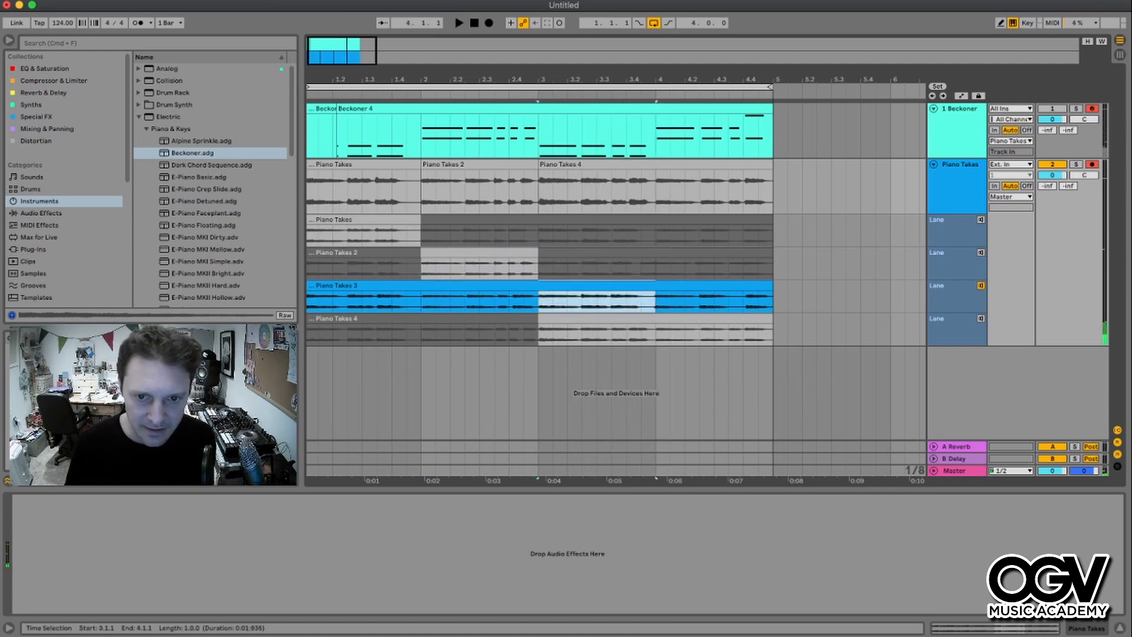
key("Return")
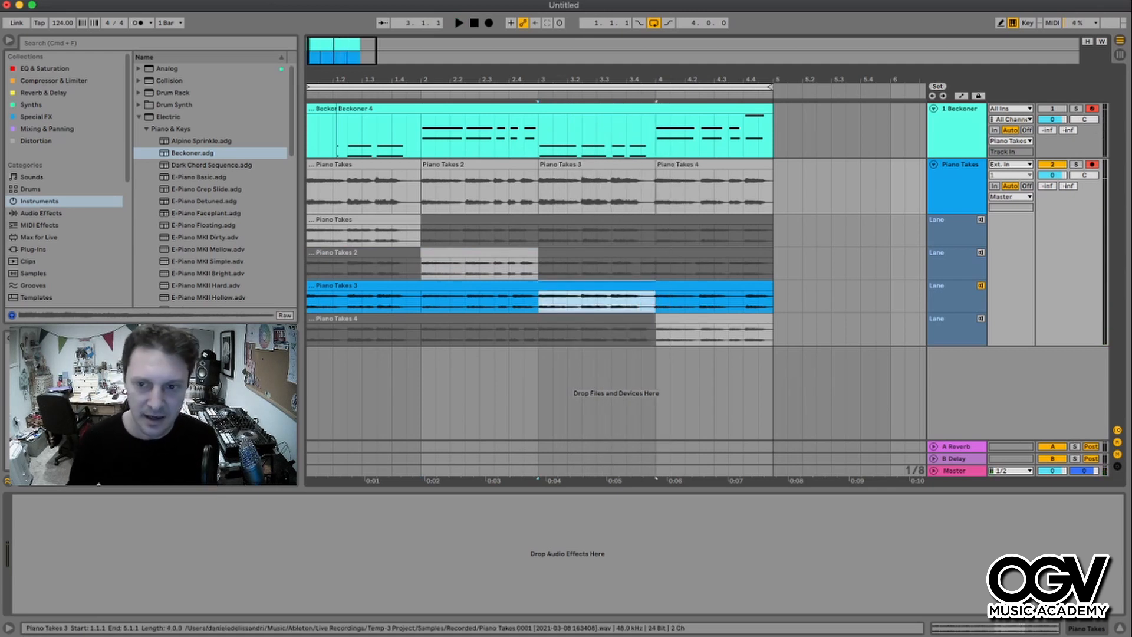
- Audition the fourth take lane from bar 4 and select bar 4 on it
key("Down")
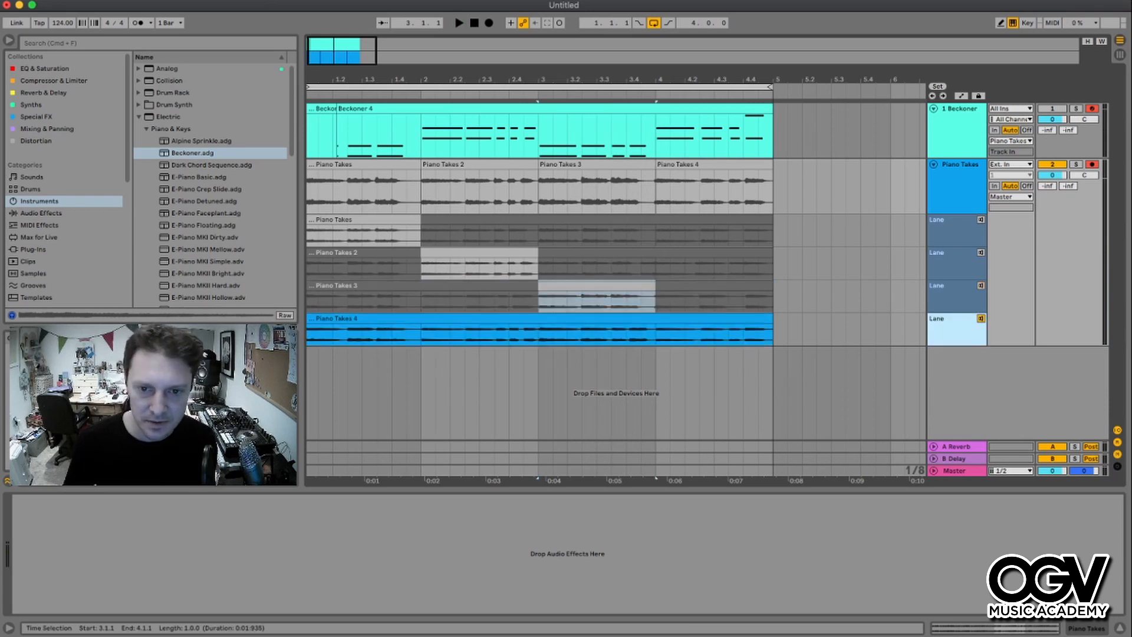
left_click(539, 334)
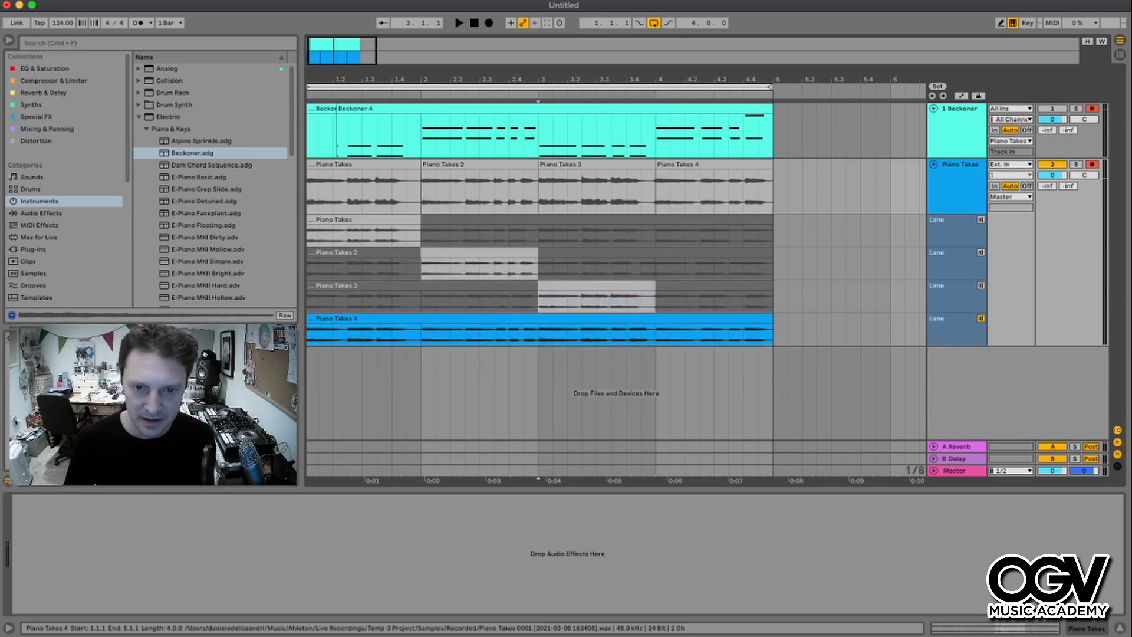
left_click(656, 334)
key("space")
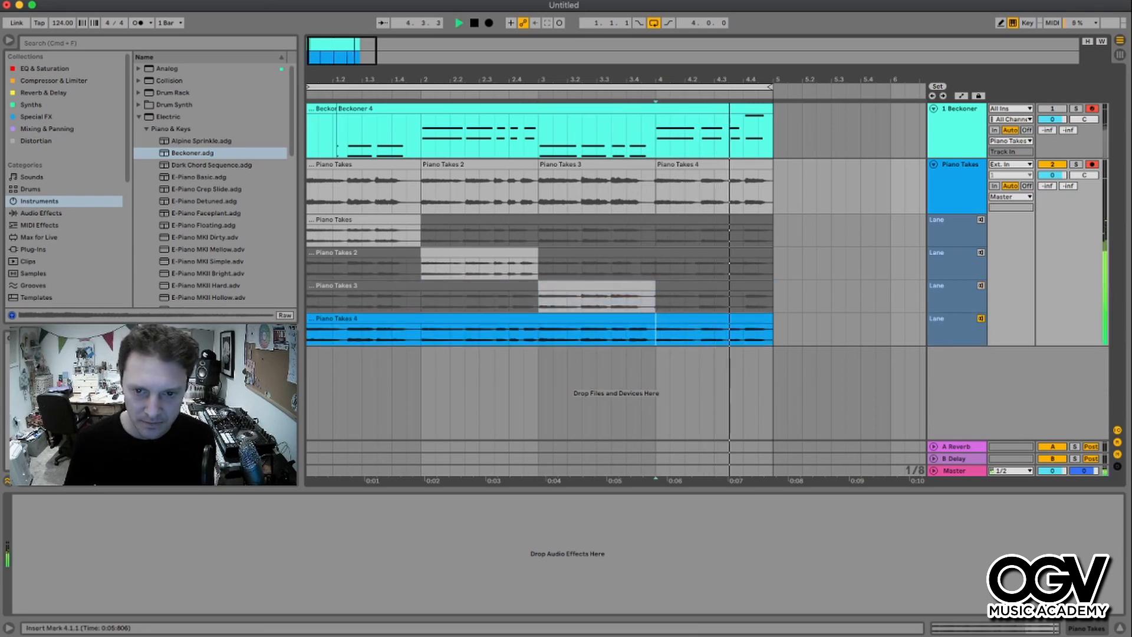
key("space")
left_click_drag(655, 334, 773, 334)
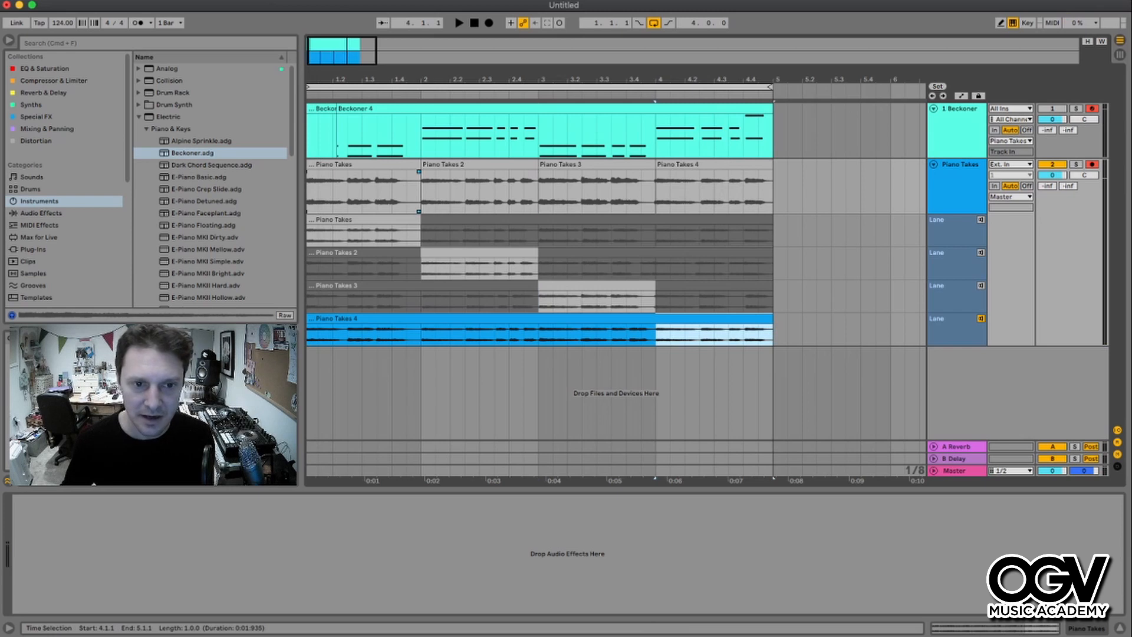
- Solo the Piano Takes track and play back the comped performance
left_click(955, 231)
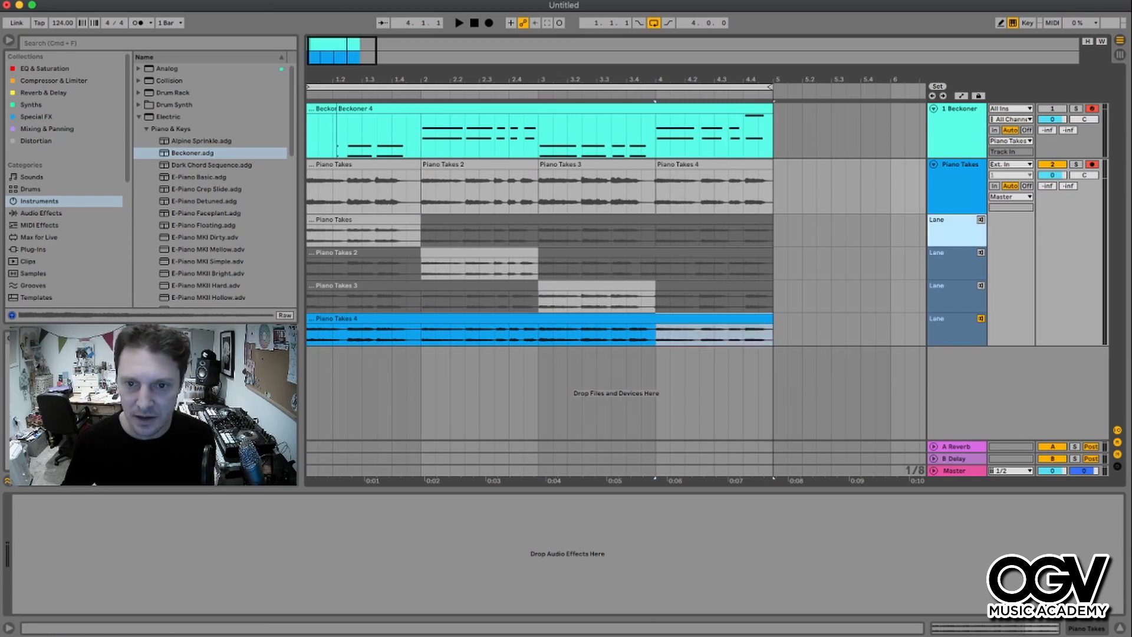
left_click(364, 164)
left_click(707, 164, "shift")
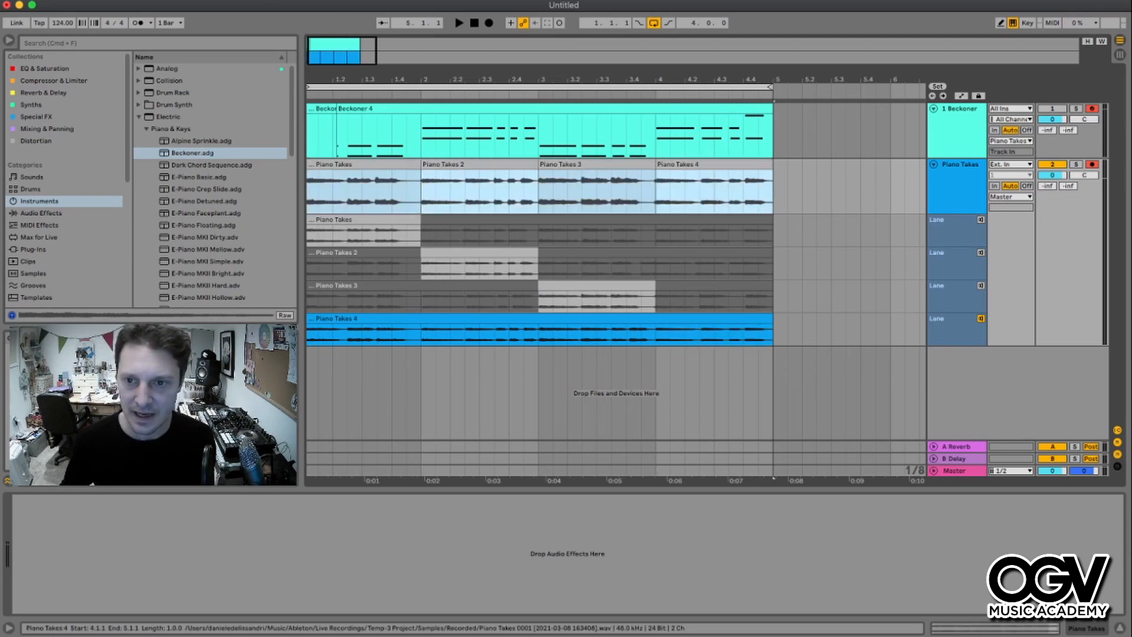
left_click(1076, 165)
key("space")
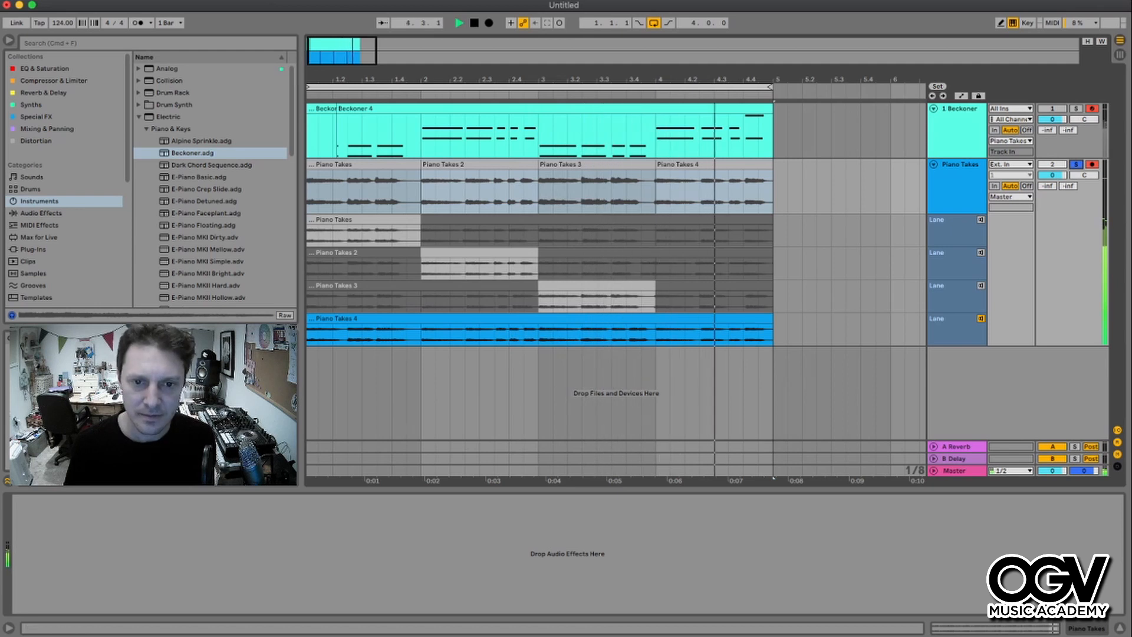
key("space")
- Delete the bar 3 comp segment and audition the second and third take lanes from bar 3
left_click(597, 164)
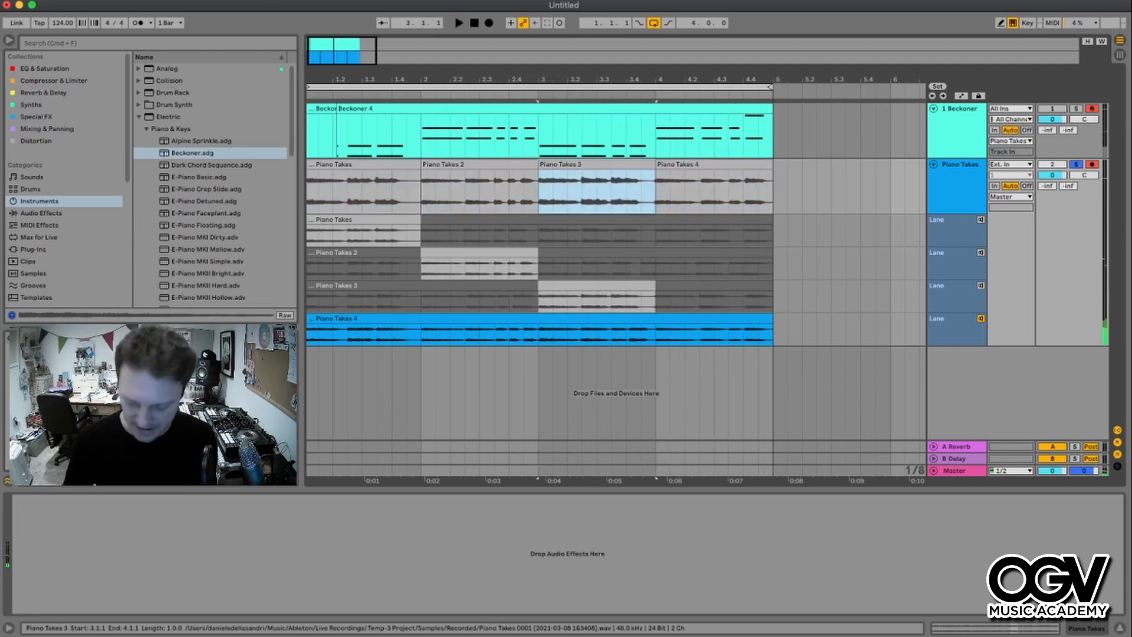
key("Delete")
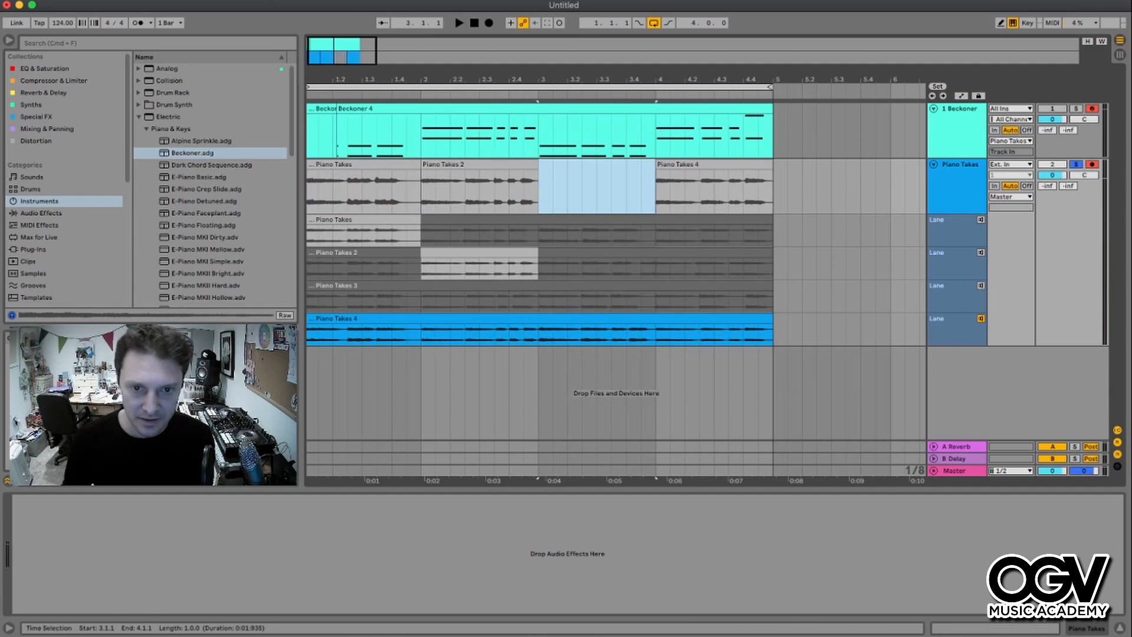
left_click(582, 267)
left_click(981, 253)
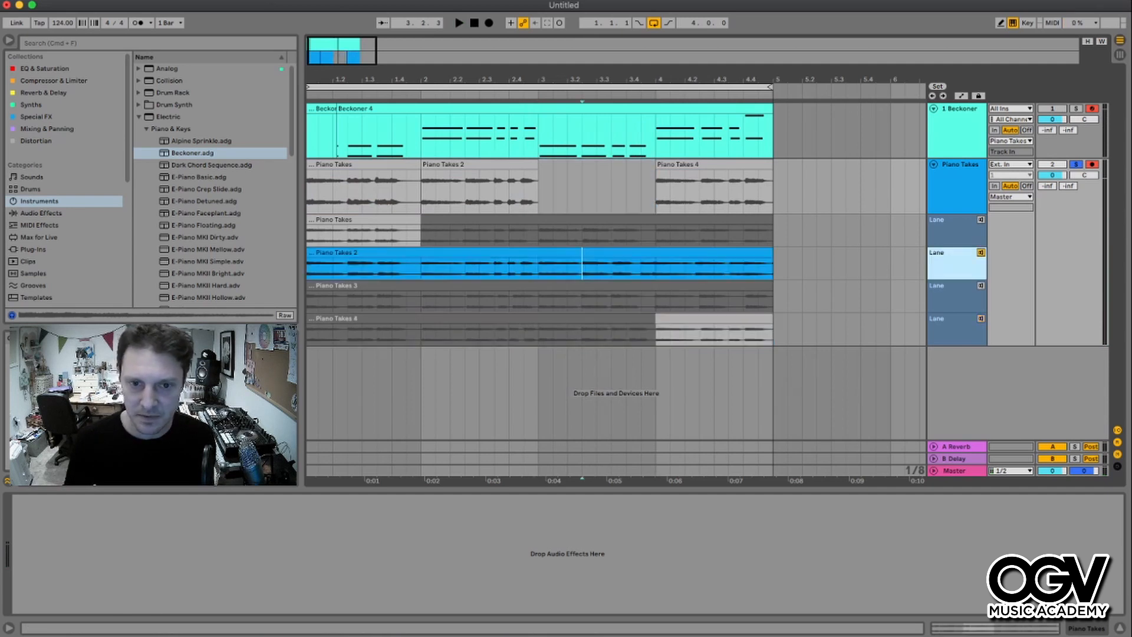
left_click(539, 267)
key("space")
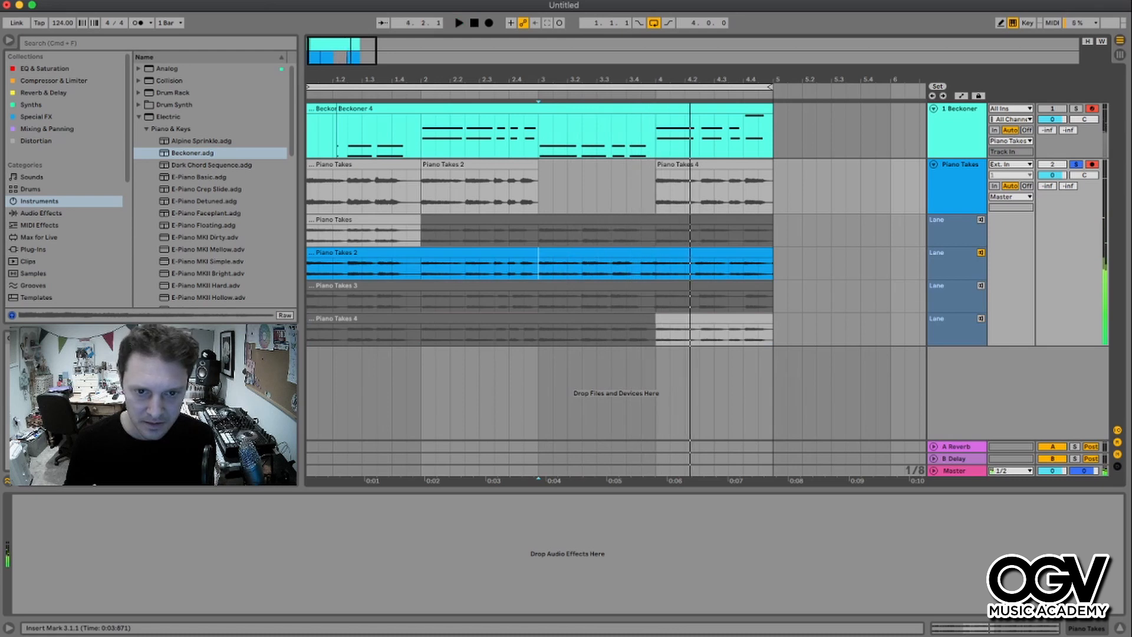
key("space")
left_click(981, 286)
key("space")
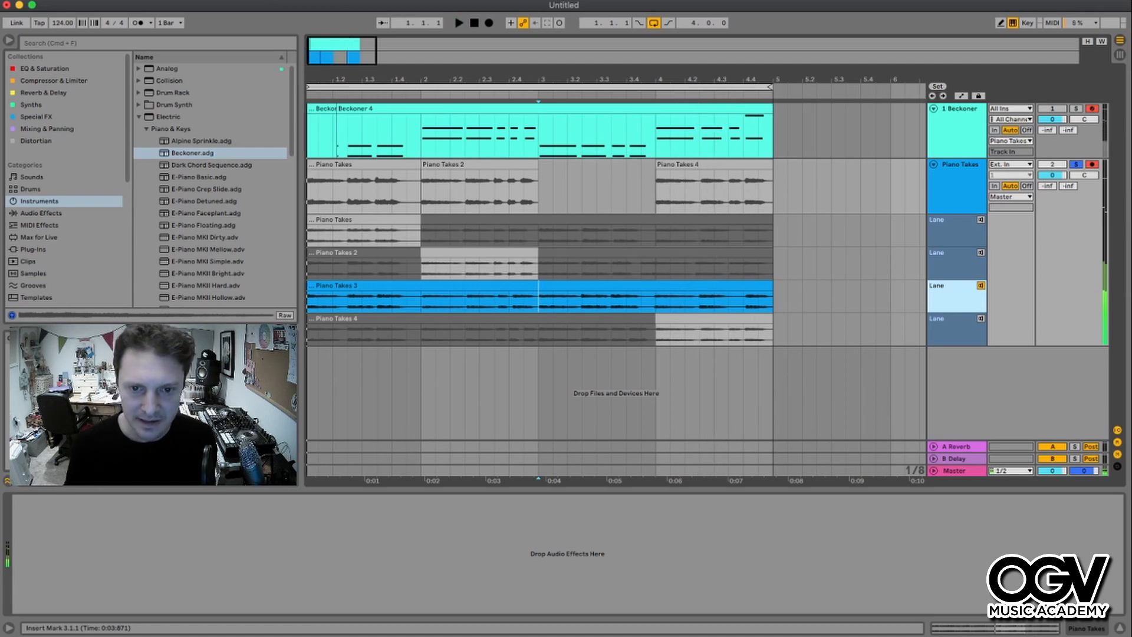
- Comp bar 3 of the Piano Takes track from the fourth take lane and play it back
left_click(533, 318)
left_click_drag(529, 334, 654, 334)
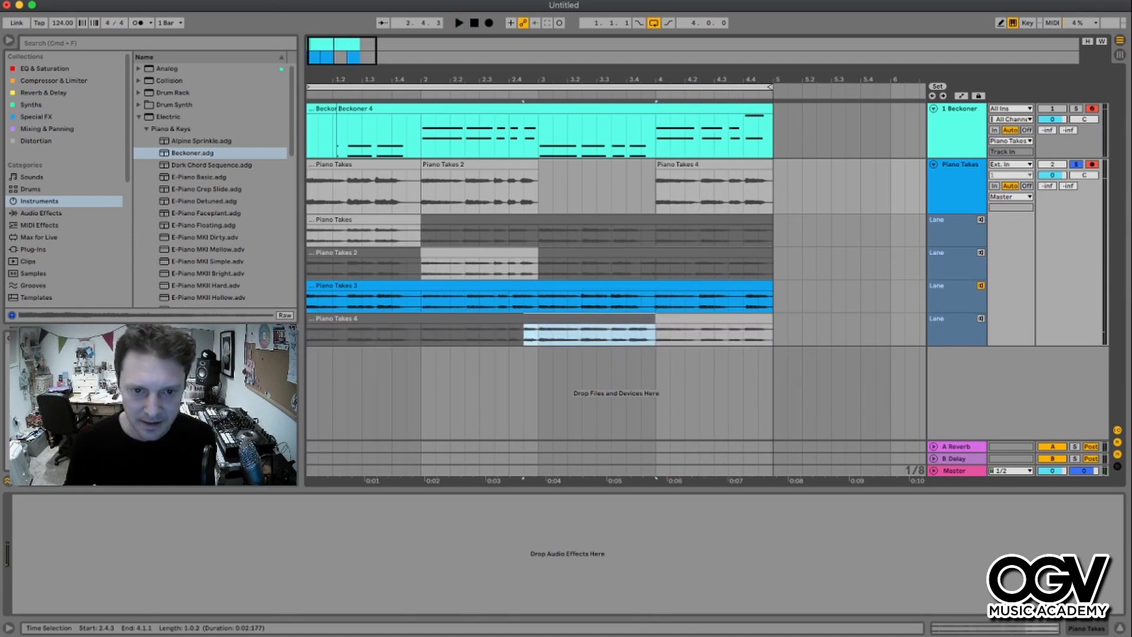
key("Return")
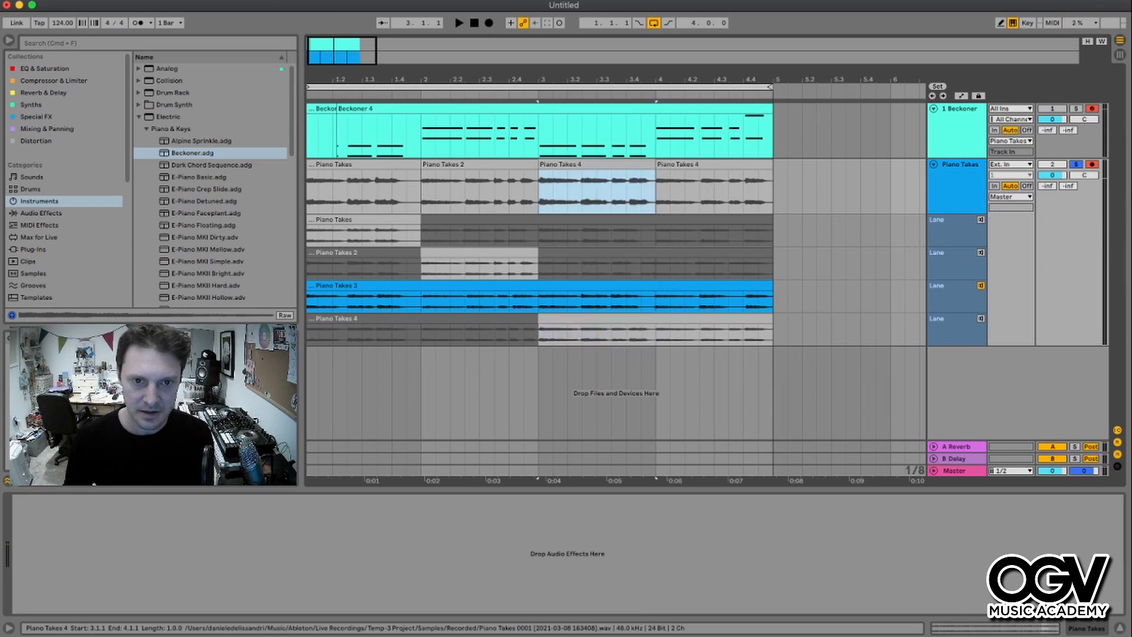
key("space")
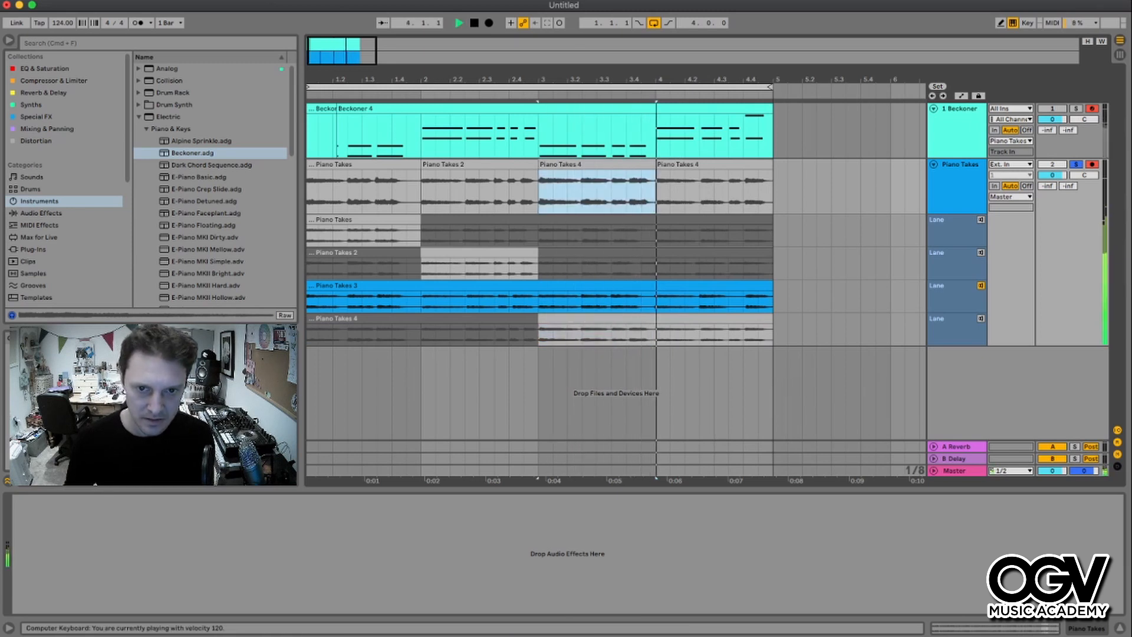
key("space")
- Audition the third take lane again and delete the bar 3 comp segment
key("Left")
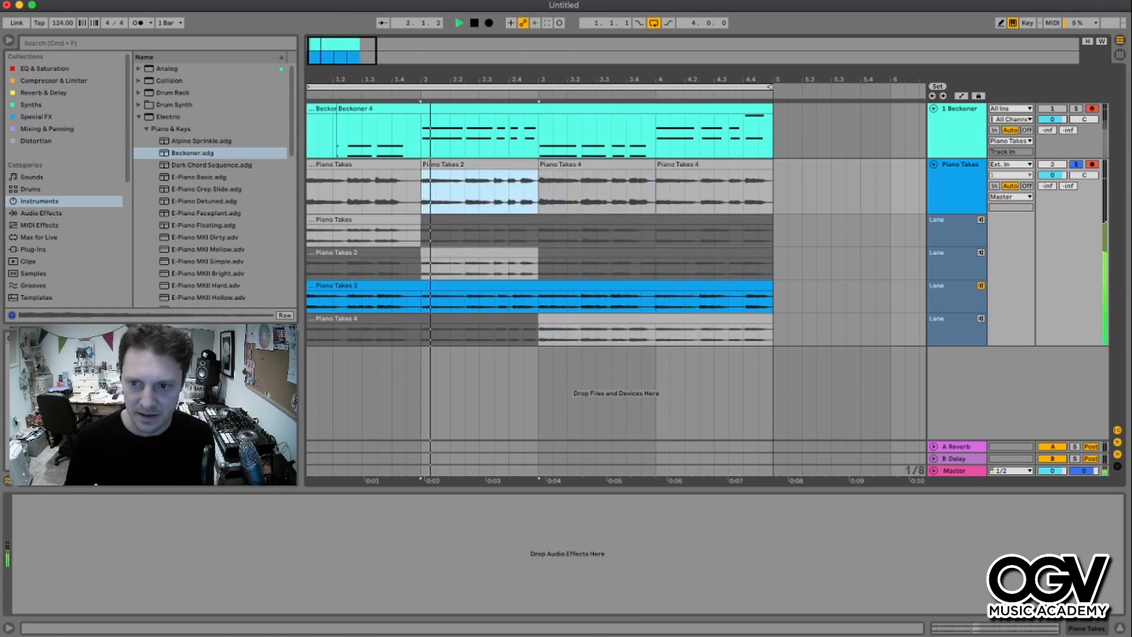
key("space")
left_click(980, 285)
key("space")
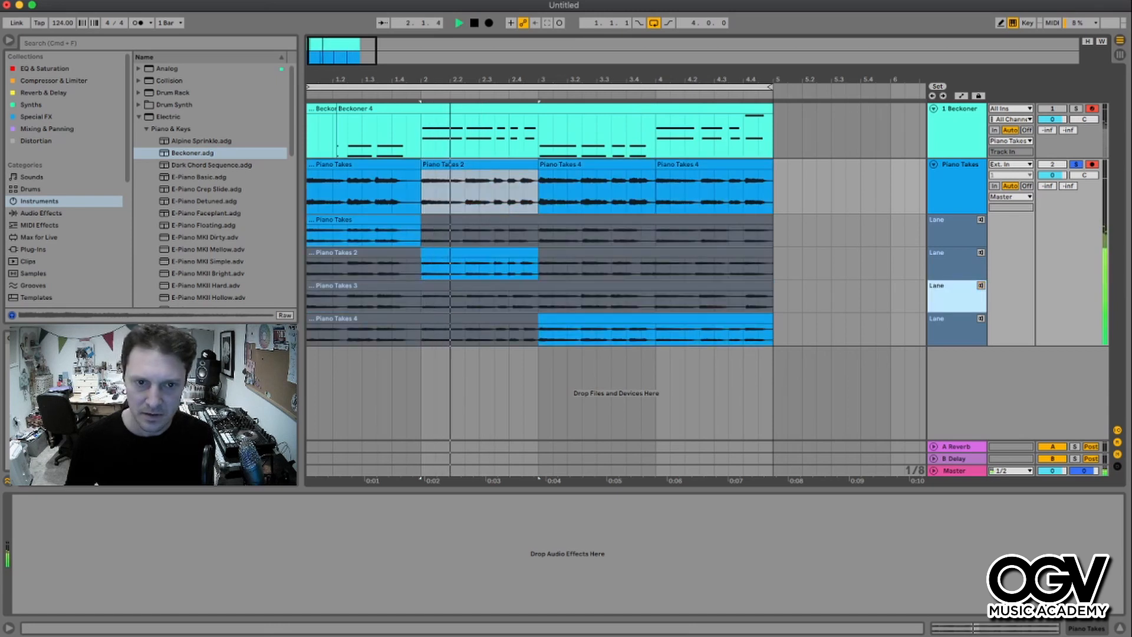
key("Right")
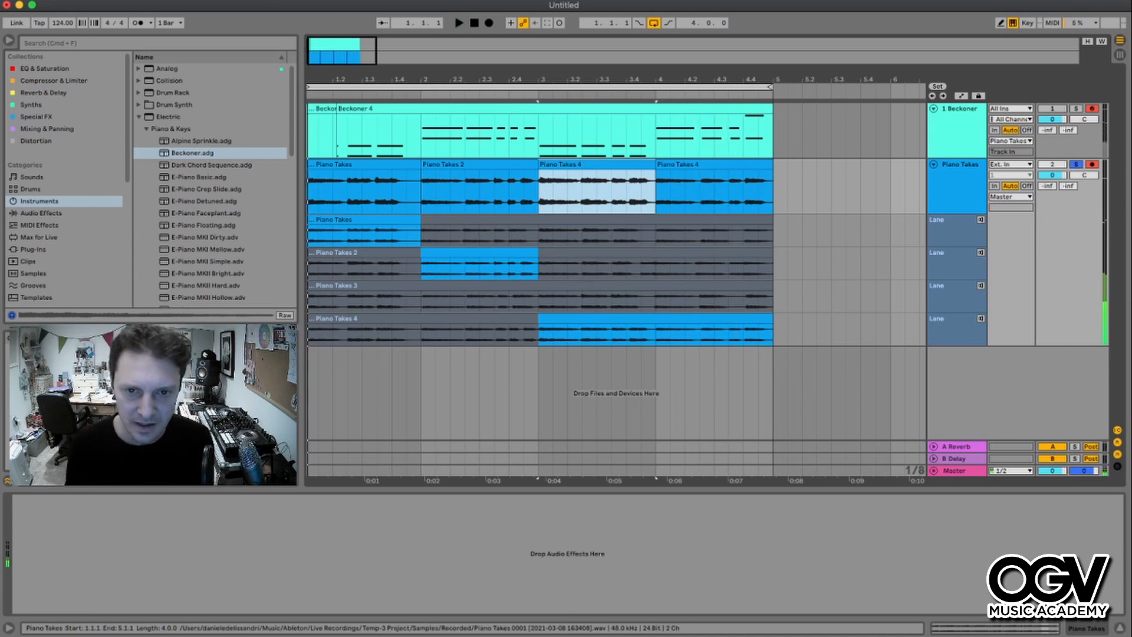
key("space")
key("Delete")
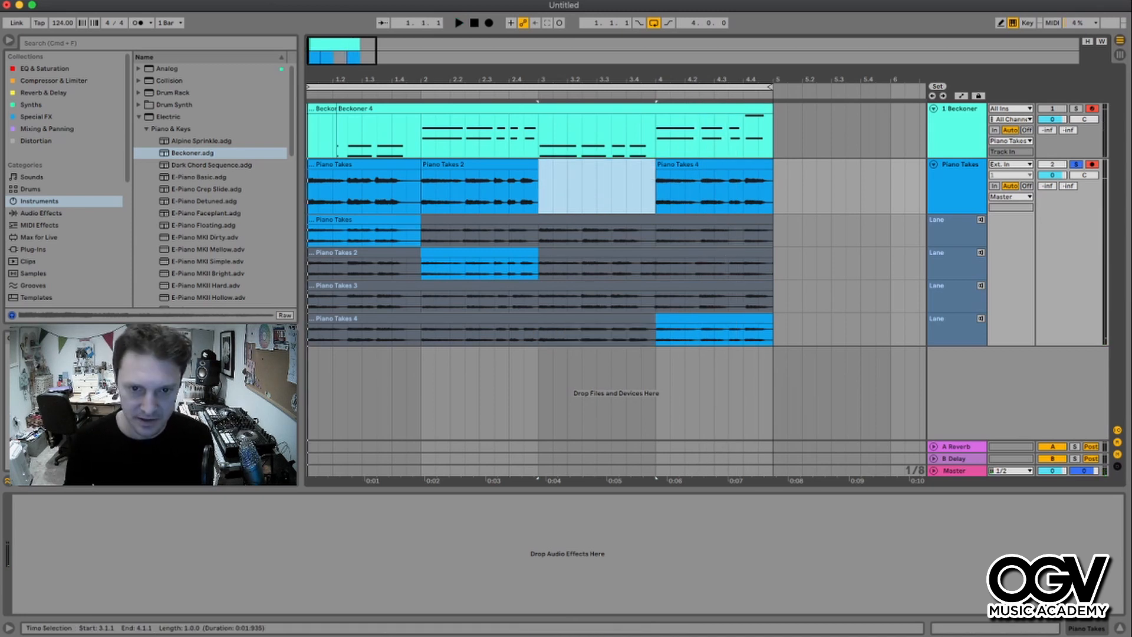
- Audition the third take lane and comp bar 3 of the Piano Takes track from it
left_click(981, 285)
key("space")
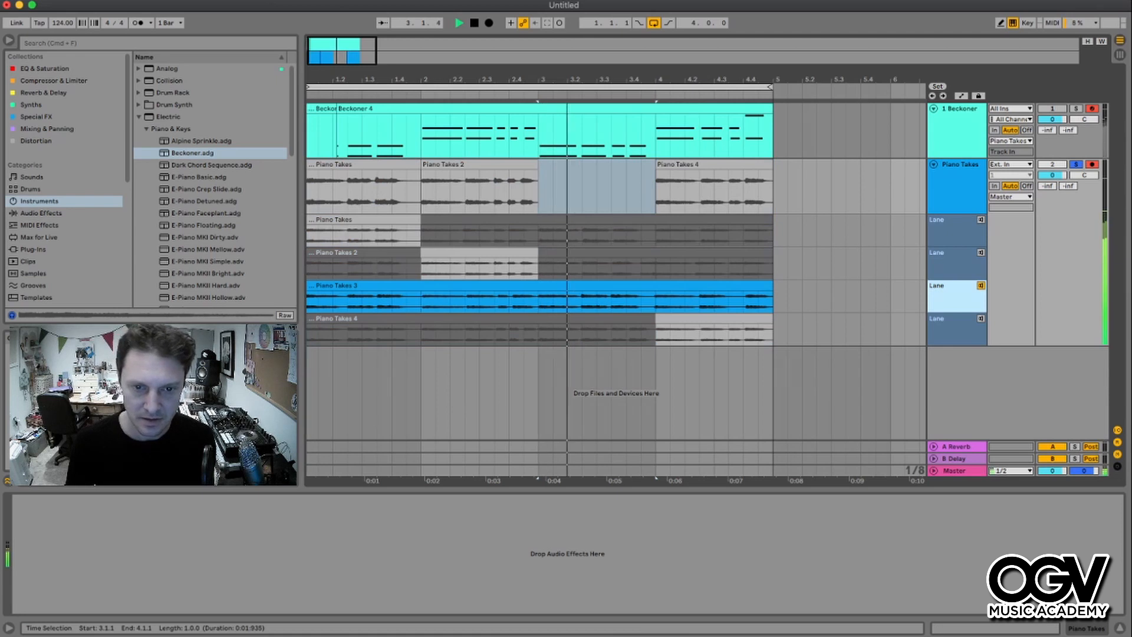
key("space")
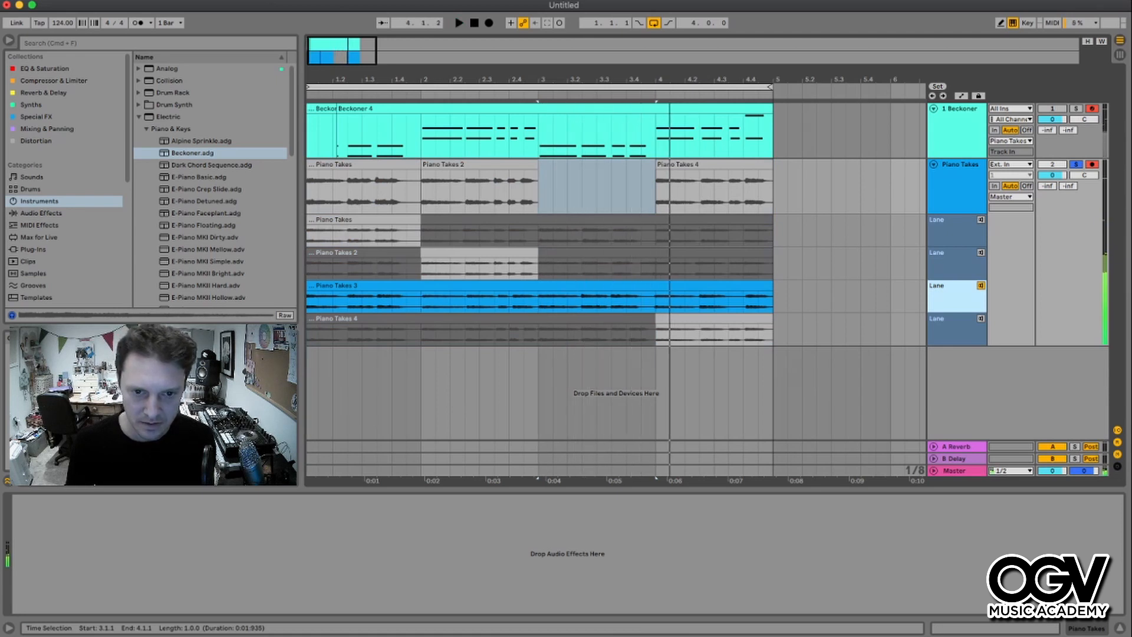
left_click_drag(538, 302, 655, 302)
key("Return")
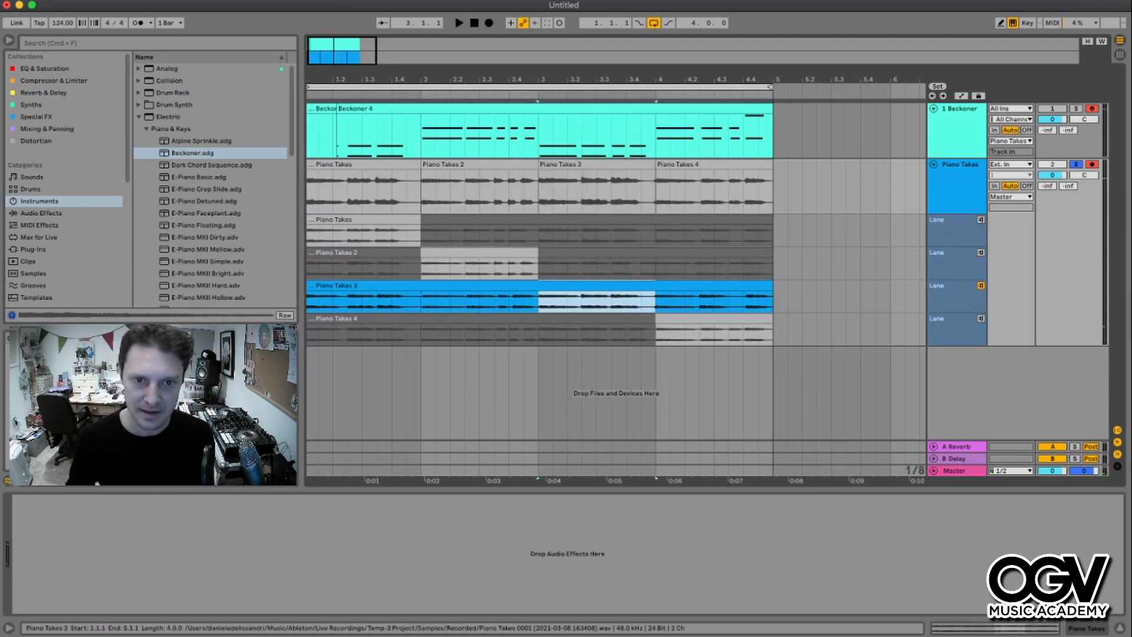
- Play back the comp and the third take lane
key("space")
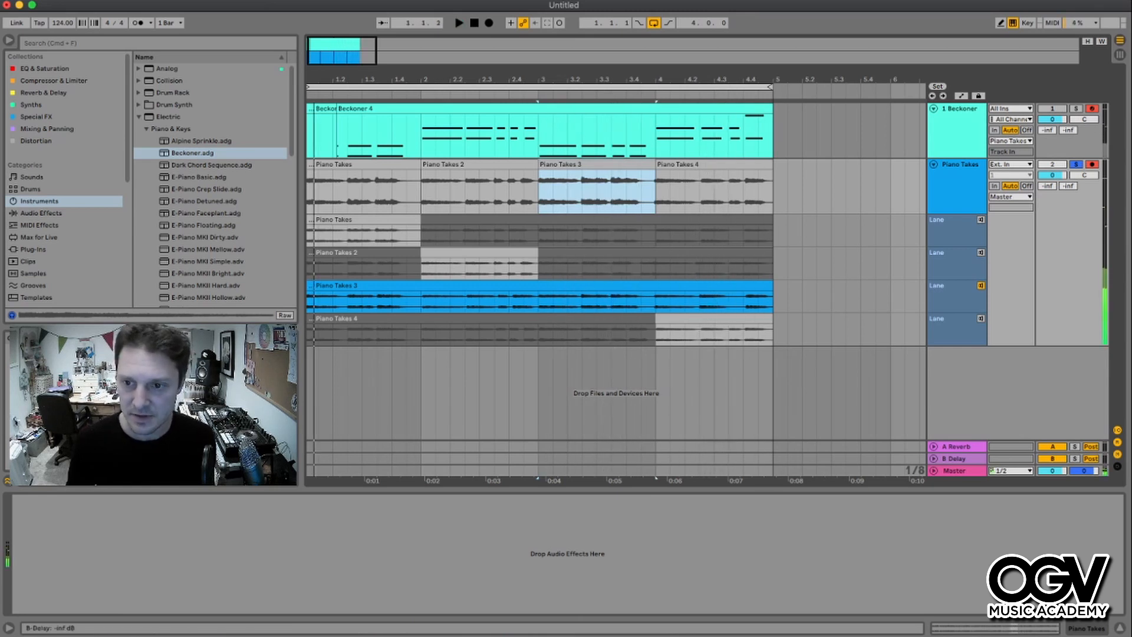
left_click(981, 286)
key("space")
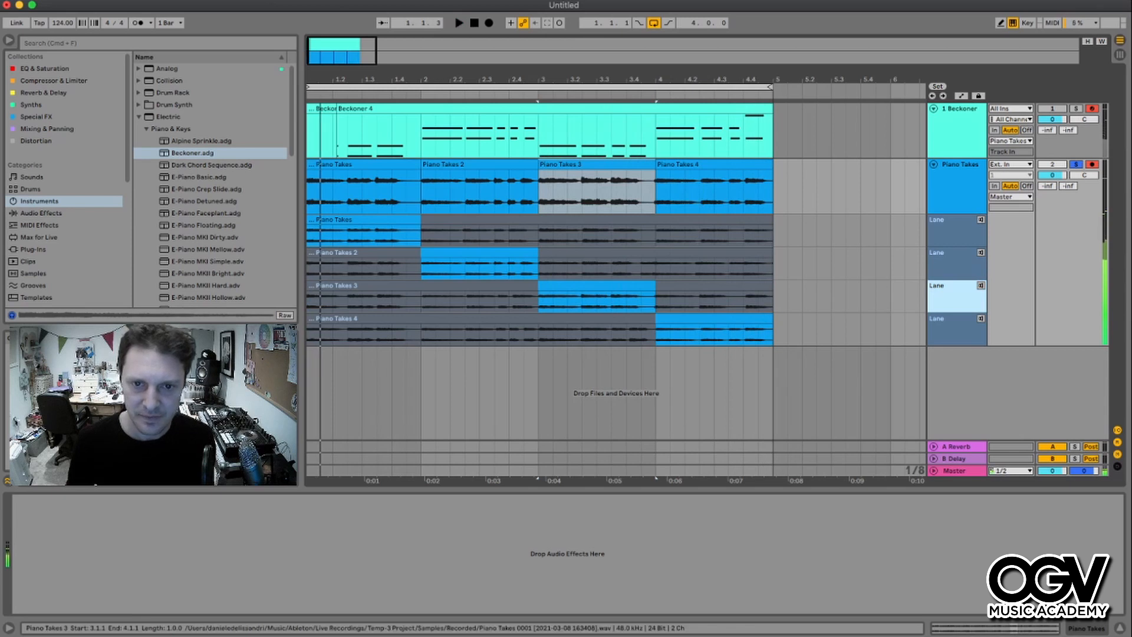
key("space")
- Inspect the comp segments and their boundaries on the Piano Takes track
left_click(596, 164)
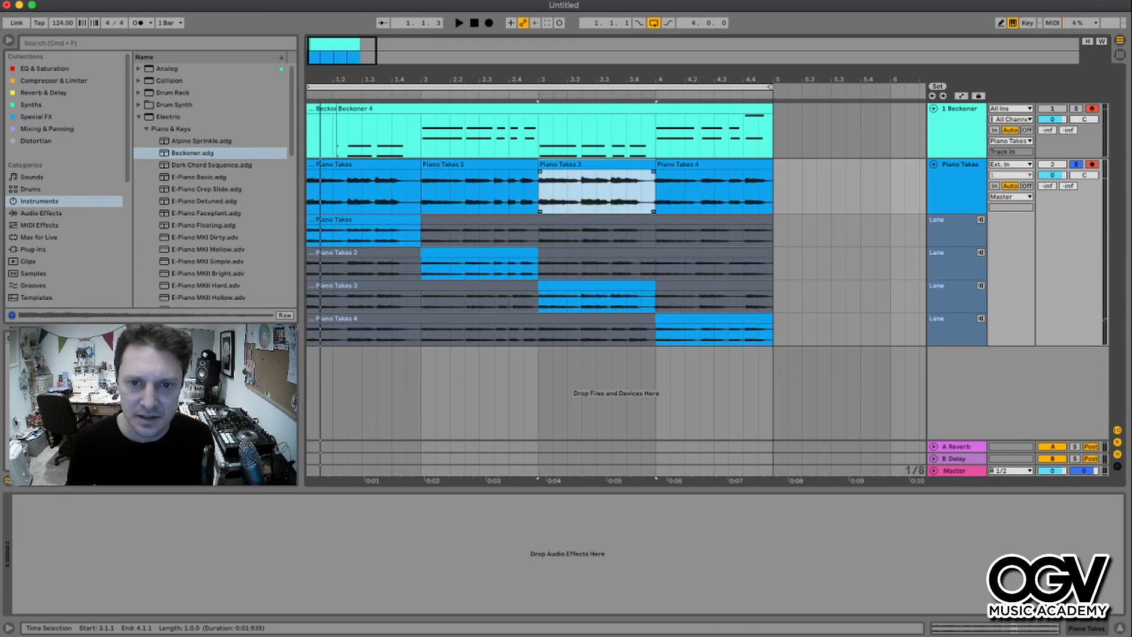
left_click(653, 172)
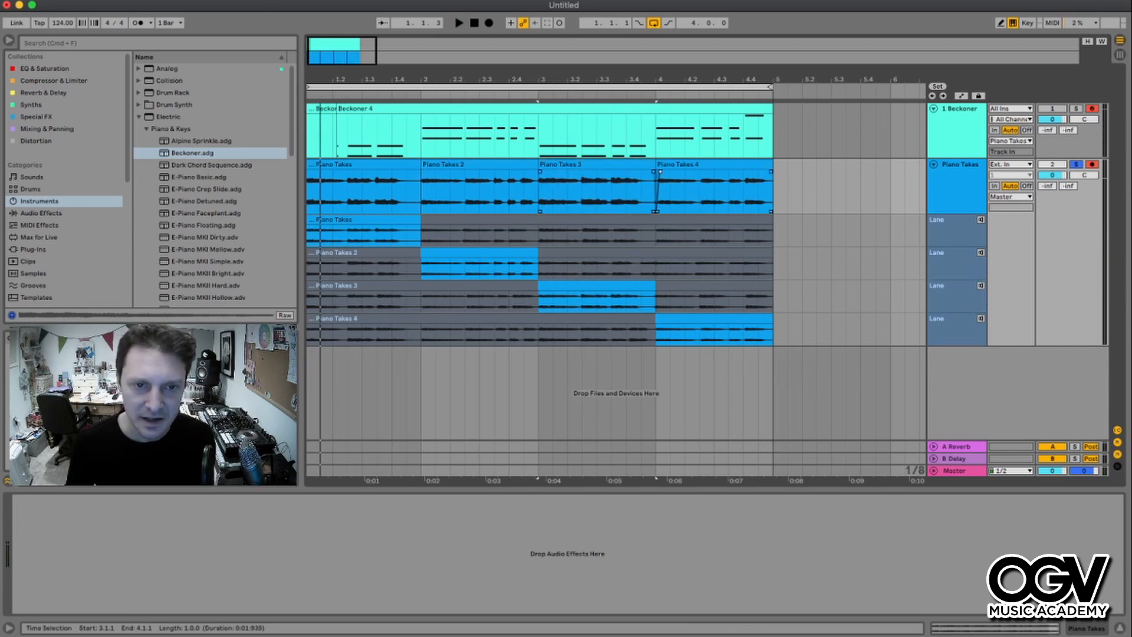
left_click(371, 165)
left_click(708, 165, "shift")
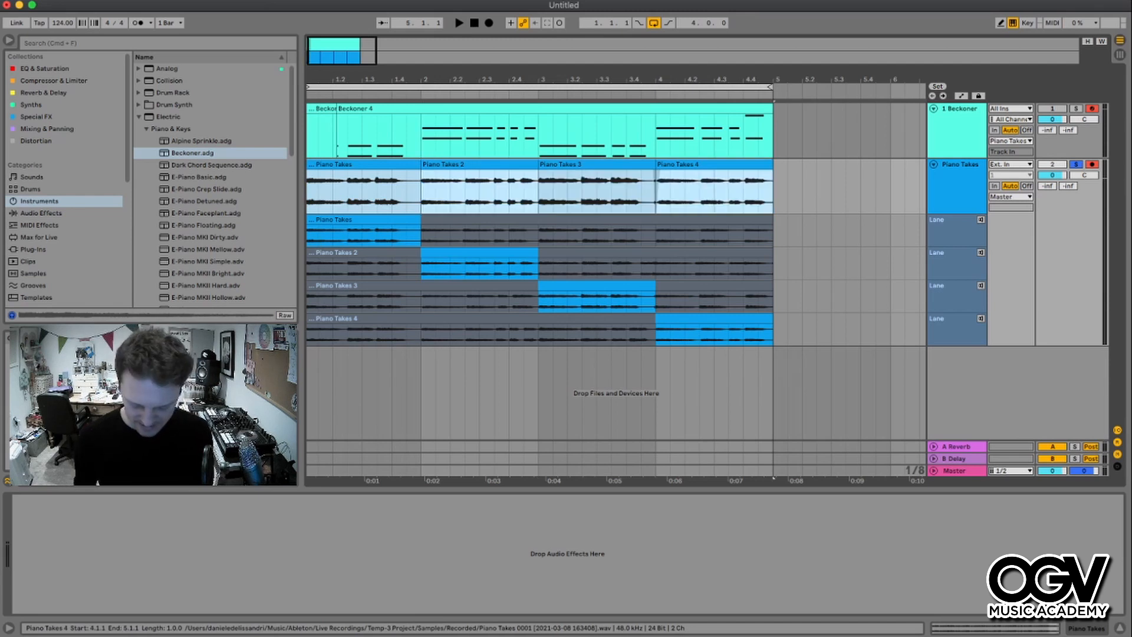
- Load the 909 Core Kit drum rack from the Drums category onto the empty MIDI track
key("super+j")
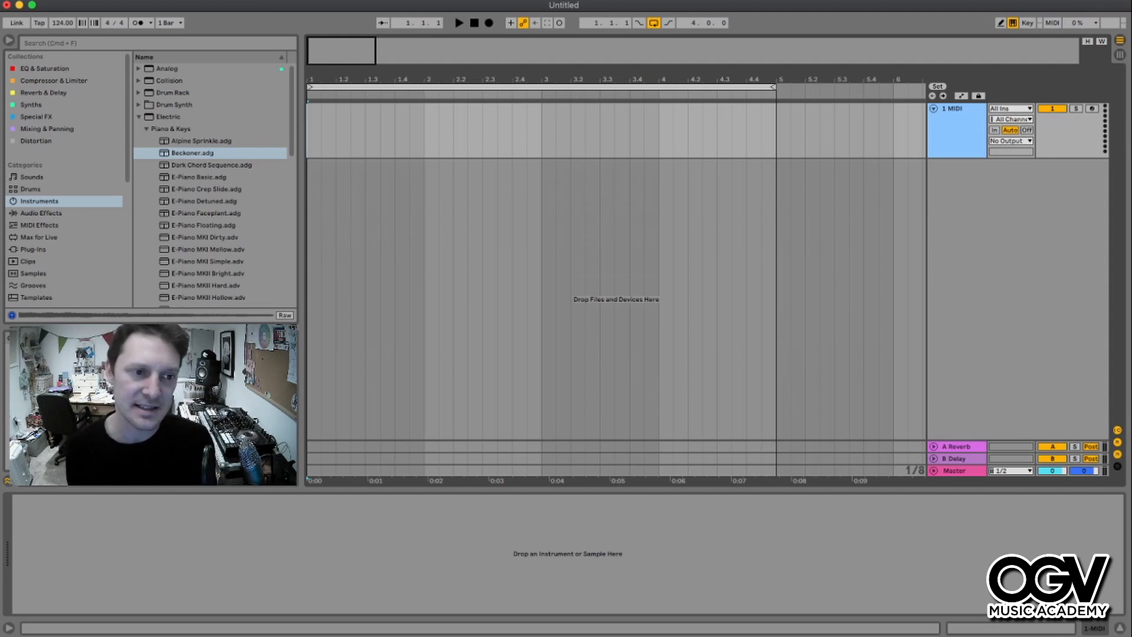
left_click(30, 189)
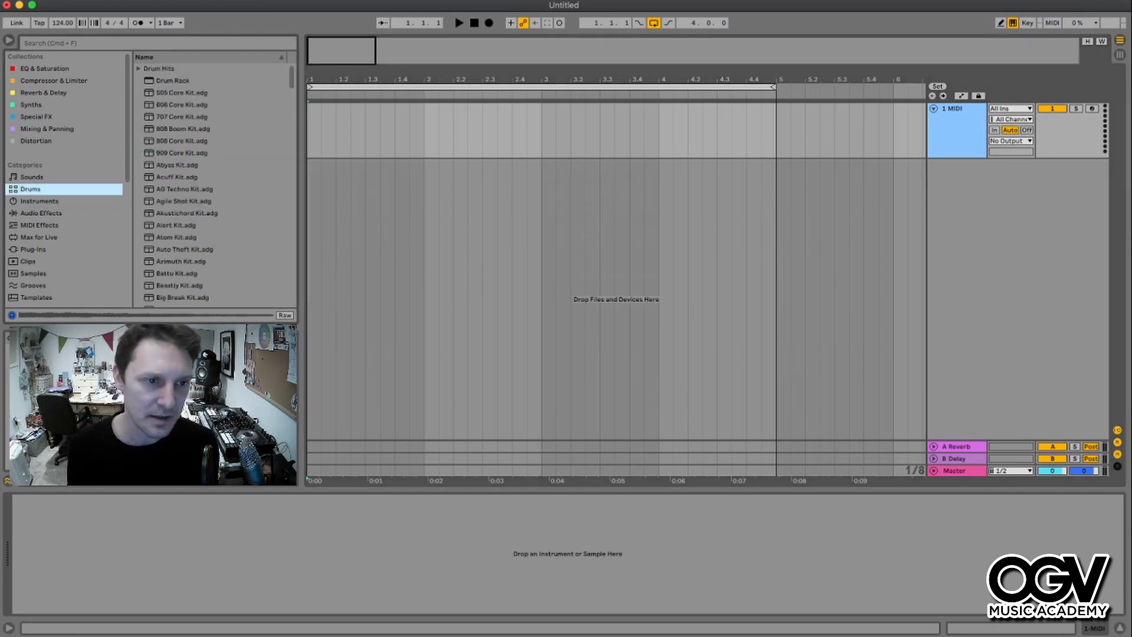
left_click(181, 154)
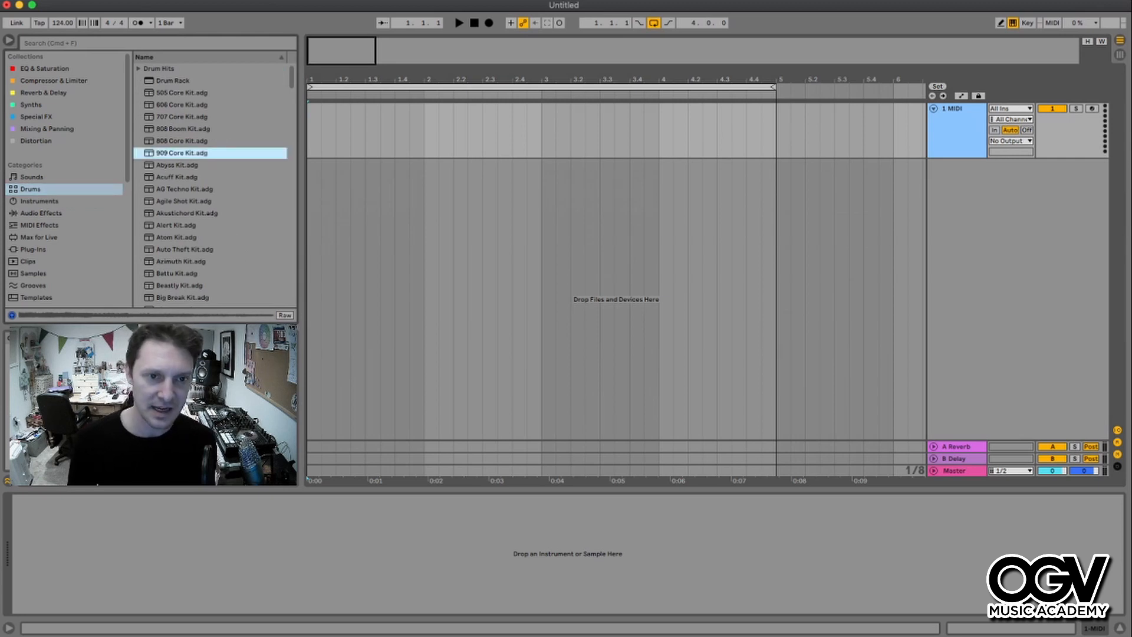
double_click(182, 153)
- Insert a MIDI clip at the start of the track and set its loop and length to one bar
left_click(336, 126)
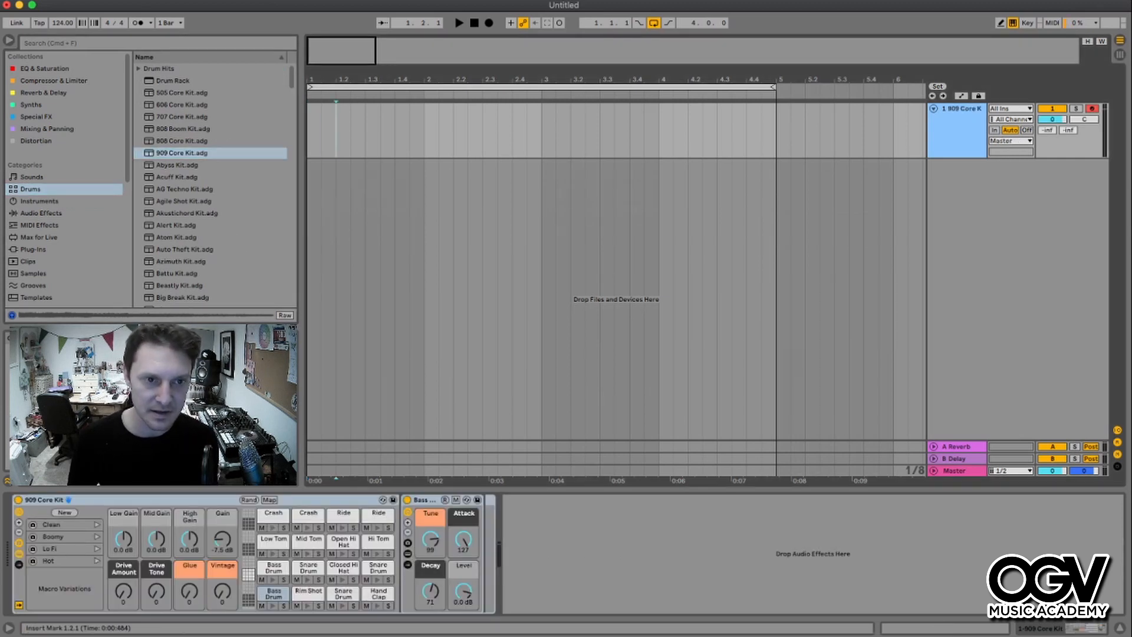
left_click_drag(336, 126, 321, 127)
key("super+shift+m")
key("shift+Left")
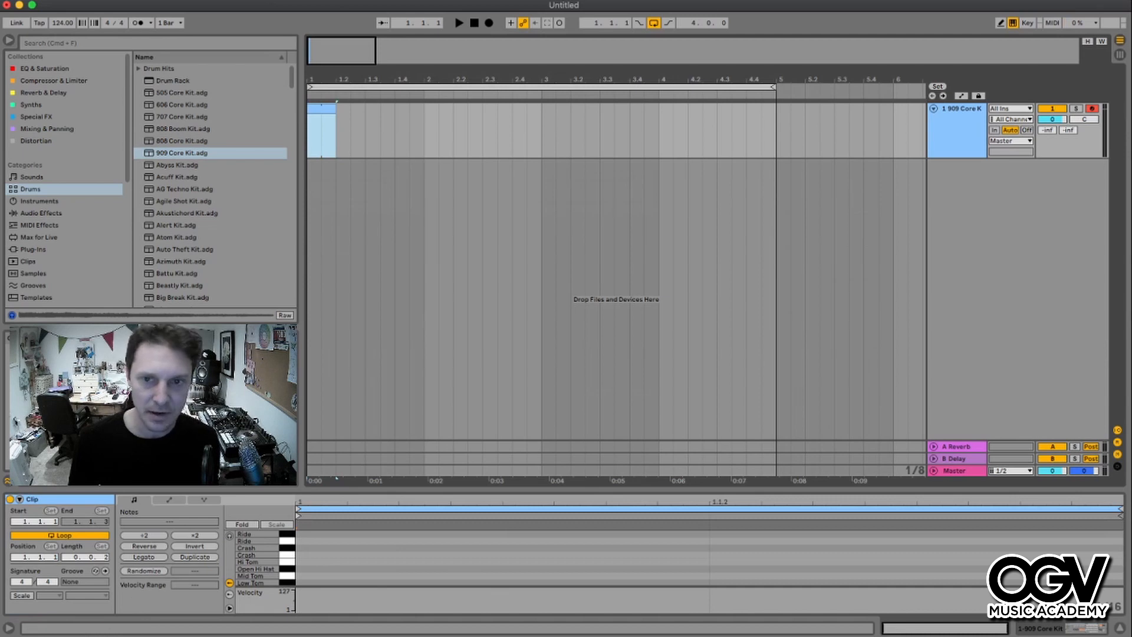
left_click_drag(774, 87, 422, 86)
mouse_move(335, 109)
left_mouse_down()
mouse_move(455, 109)
mouse_move(409, 108)
mouse_move(424, 108)
left_mouse_up()
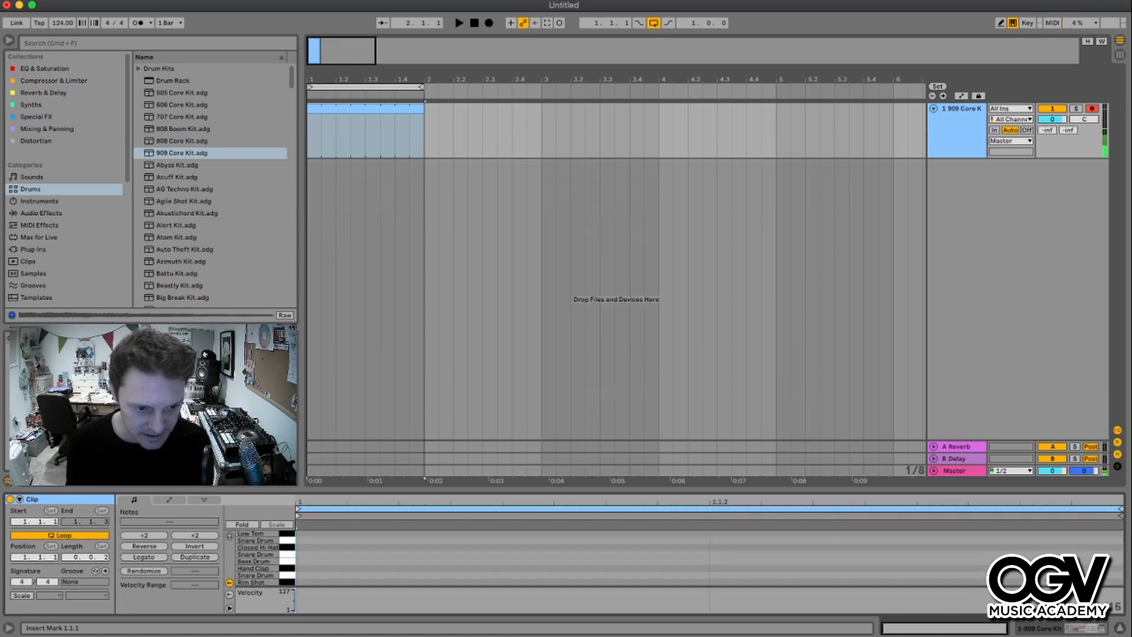
- Fill the clip with a sixteenth-note closed hi-hat pattern and play it back
key("Right")
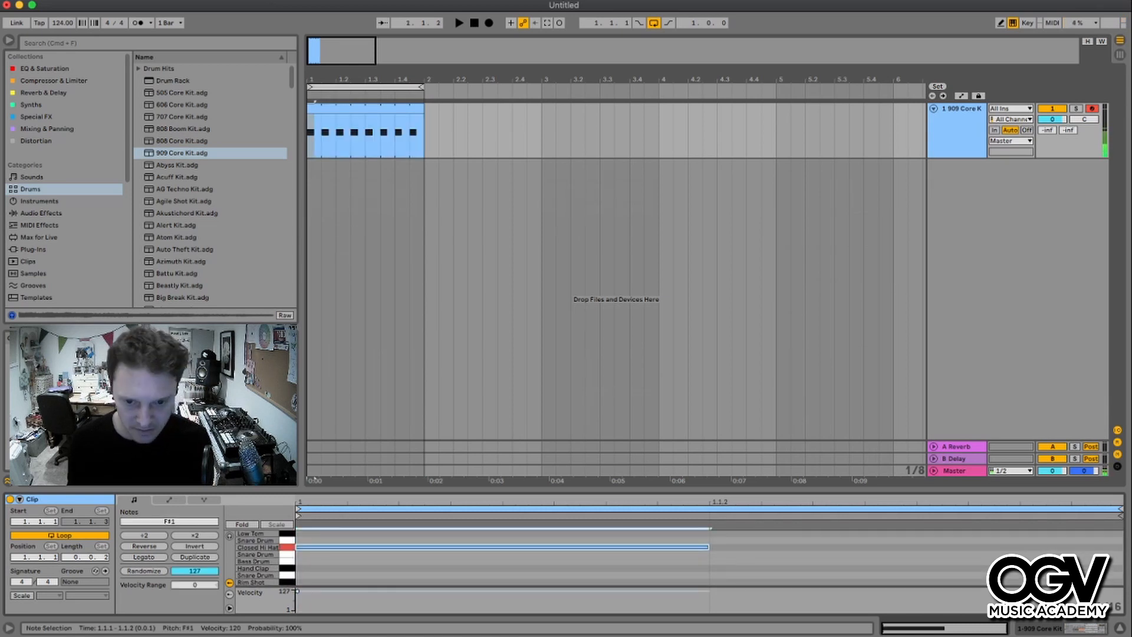
key("Right")
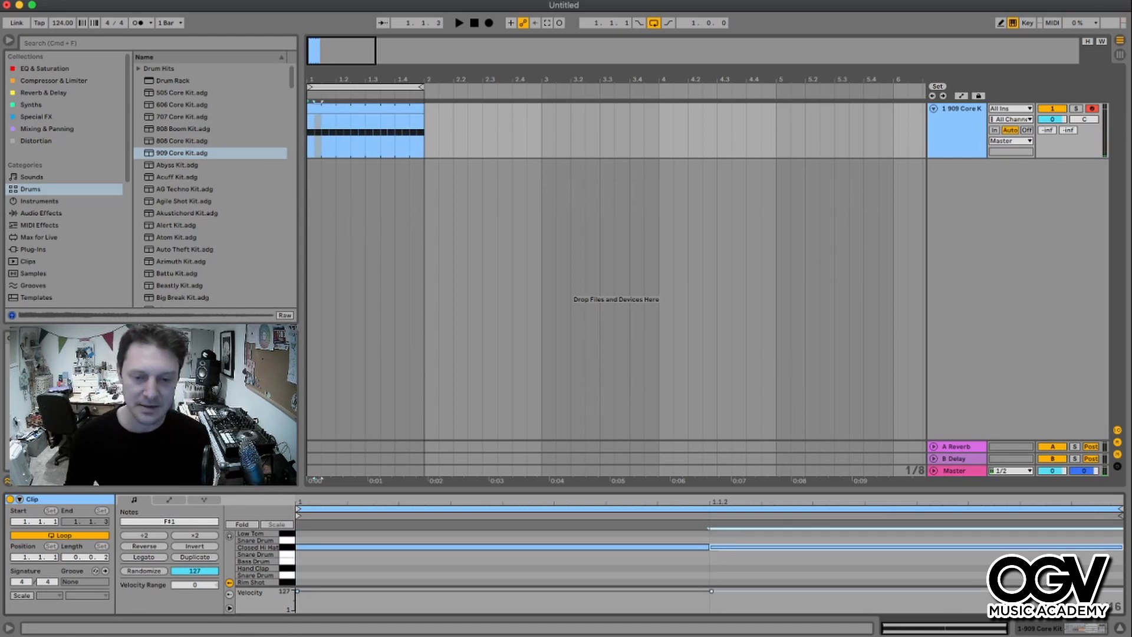
key("space")
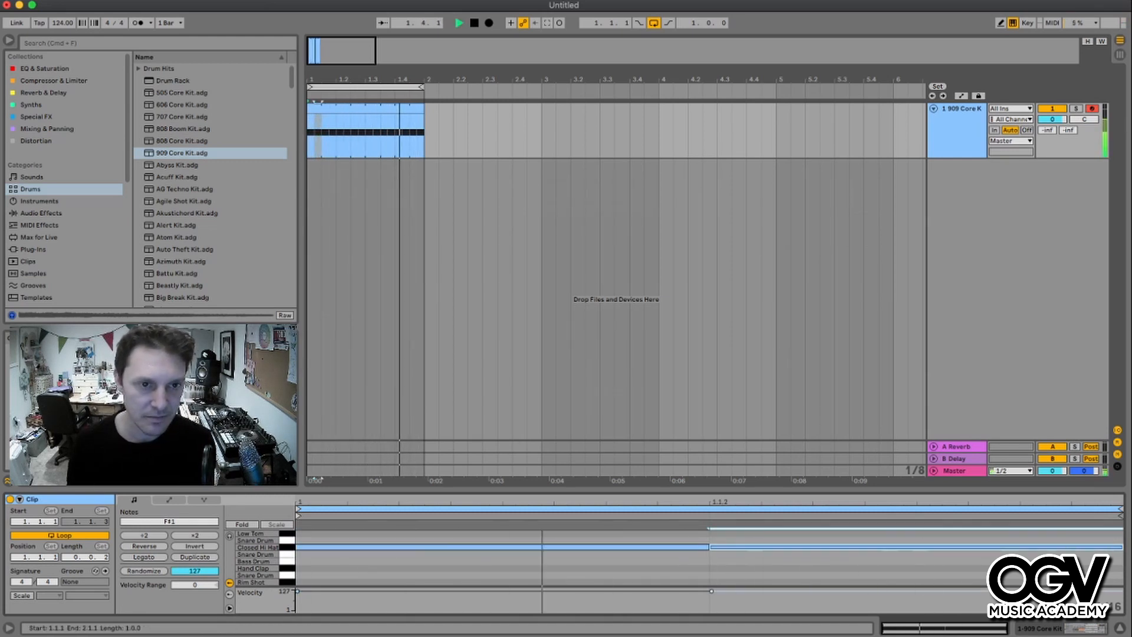
key("space")
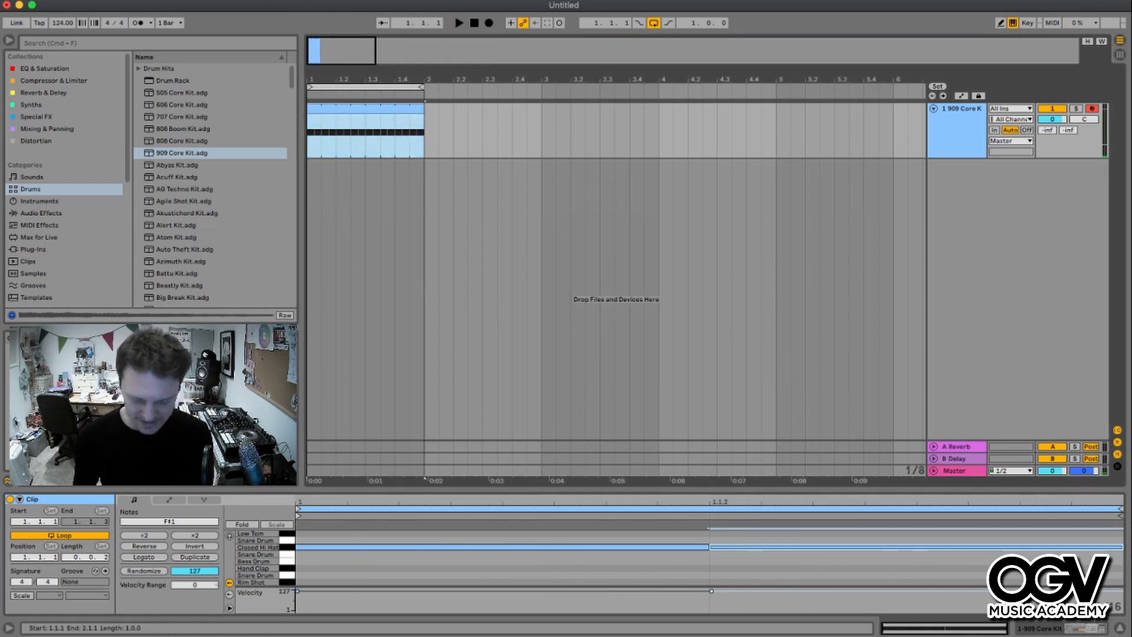
- Lower the velocities of alternating closed hi-hat notes in the clip while it plays
key("super+j")
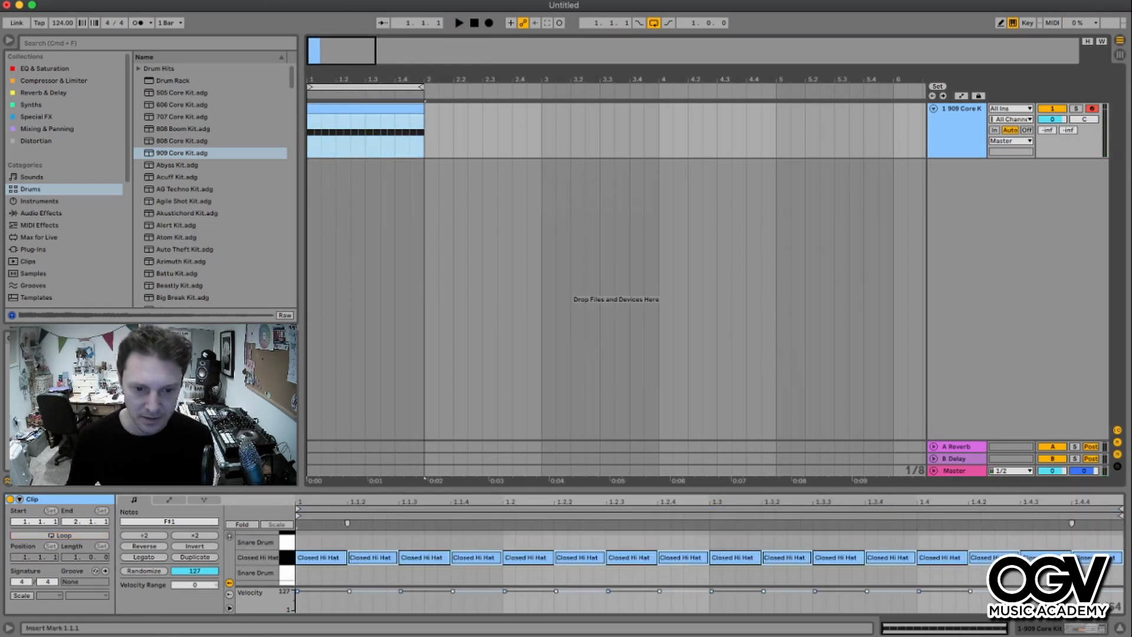
left_click(322, 558)
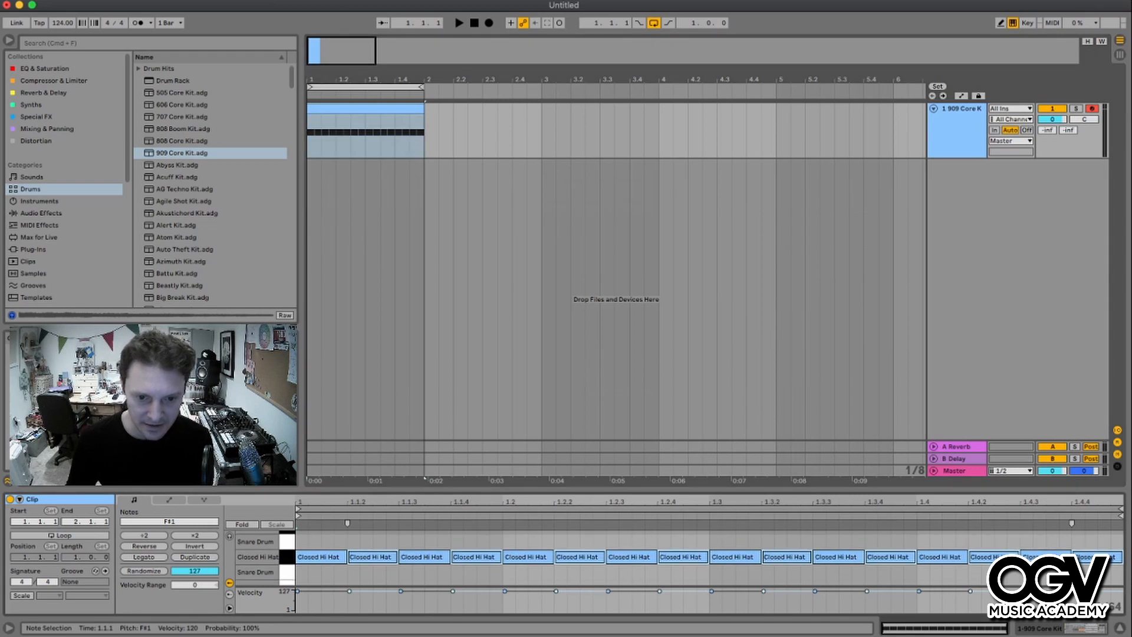
scroll(322, 558, "down", 1)
scroll(708, 558, "up", 1)
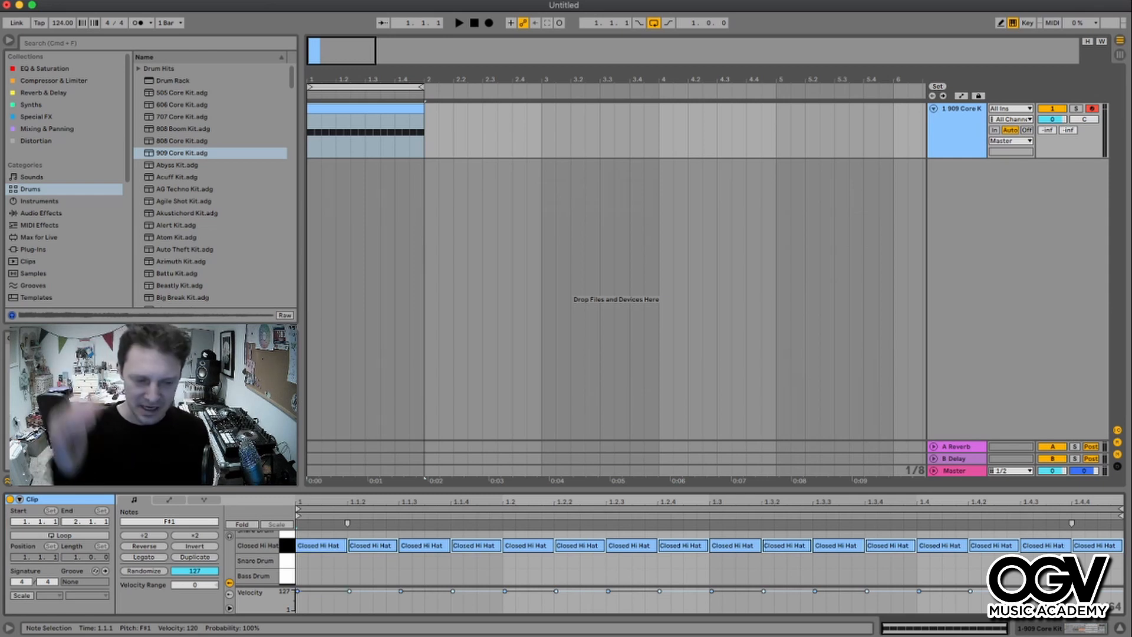
left_click_drag(297, 591, 297, 597)
key("space")
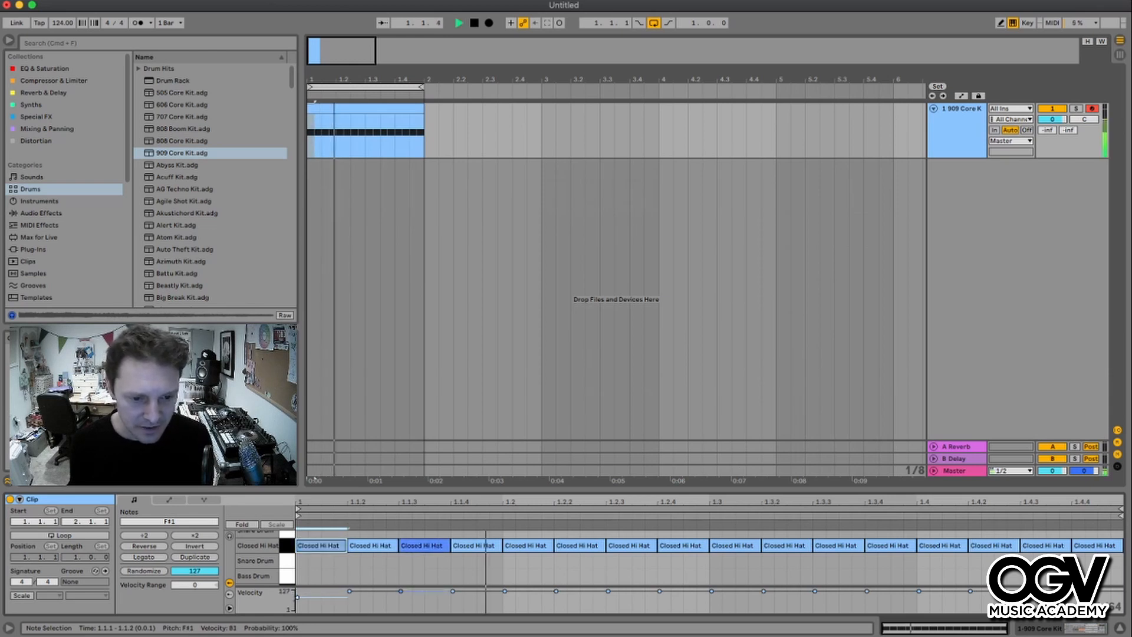
left_click_drag(401, 591, 401, 598)
left_click_drag(505, 591, 505, 600)
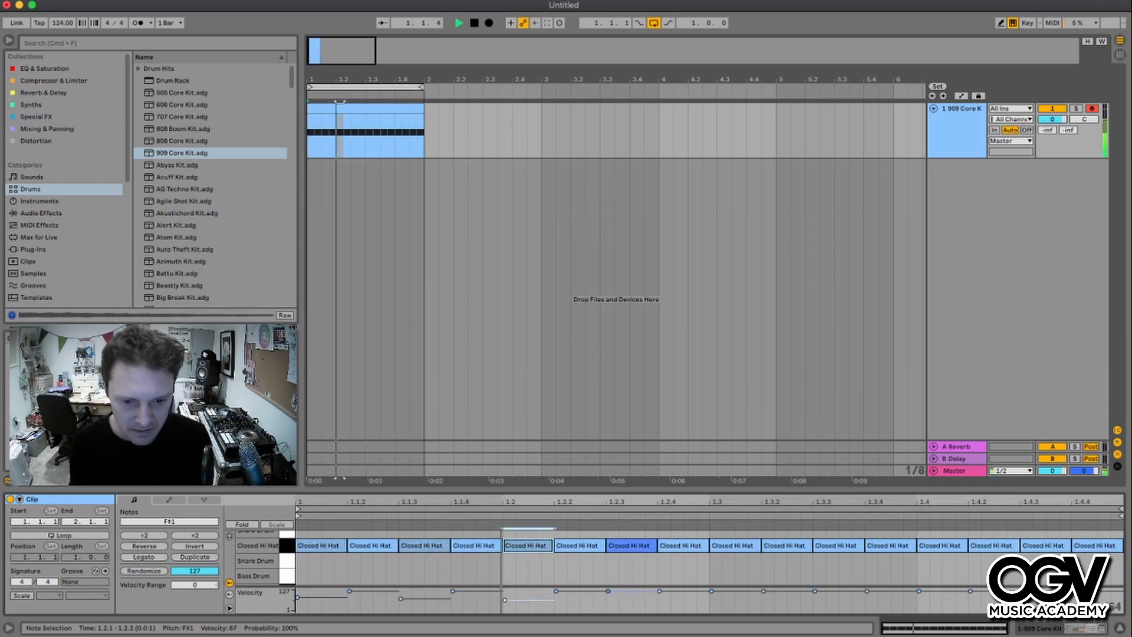
left_click_drag(607, 591, 608, 598)
left_click_drag(711, 590, 711, 602)
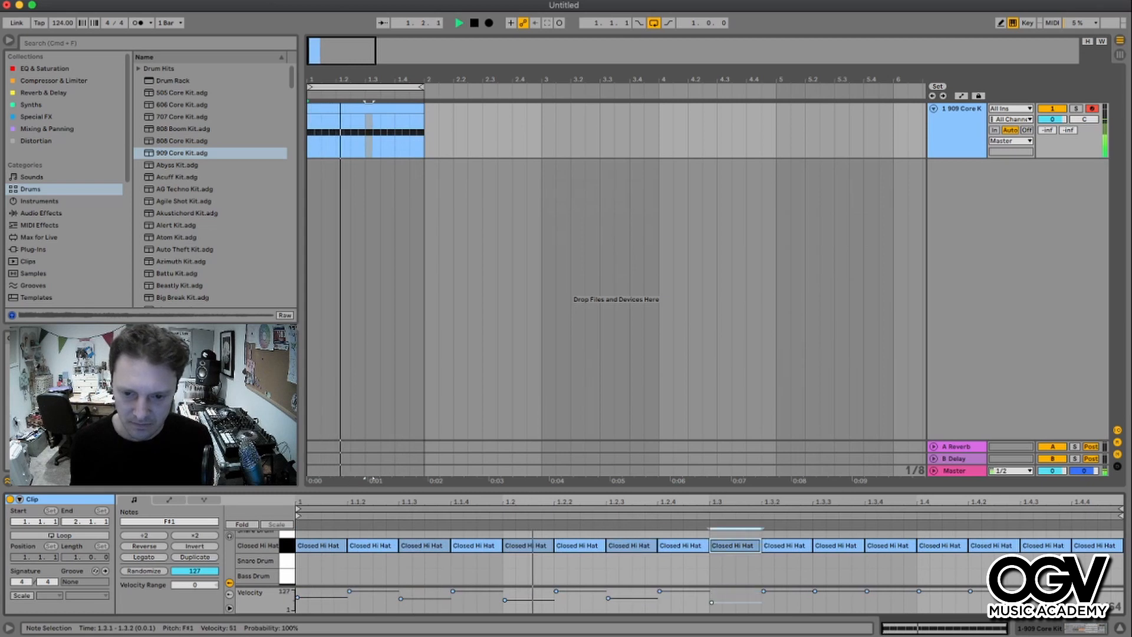
left_click_drag(815, 591, 866, 601)
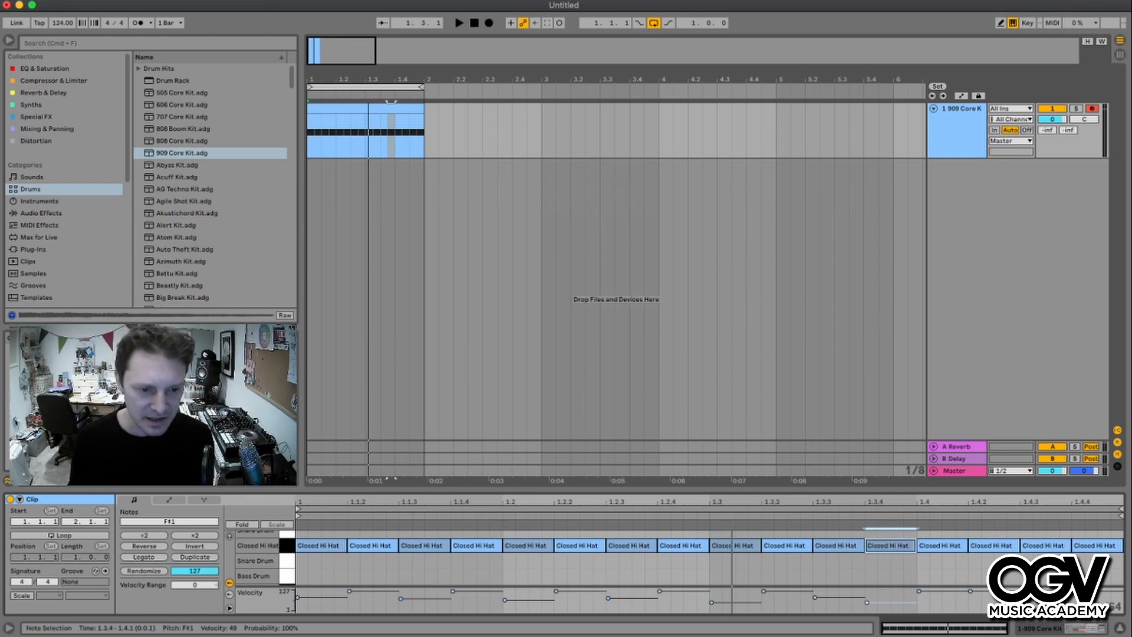
- Select all hi-hat notes and scale their velocities down together
left_click_drag(321, 573, 1111, 546)
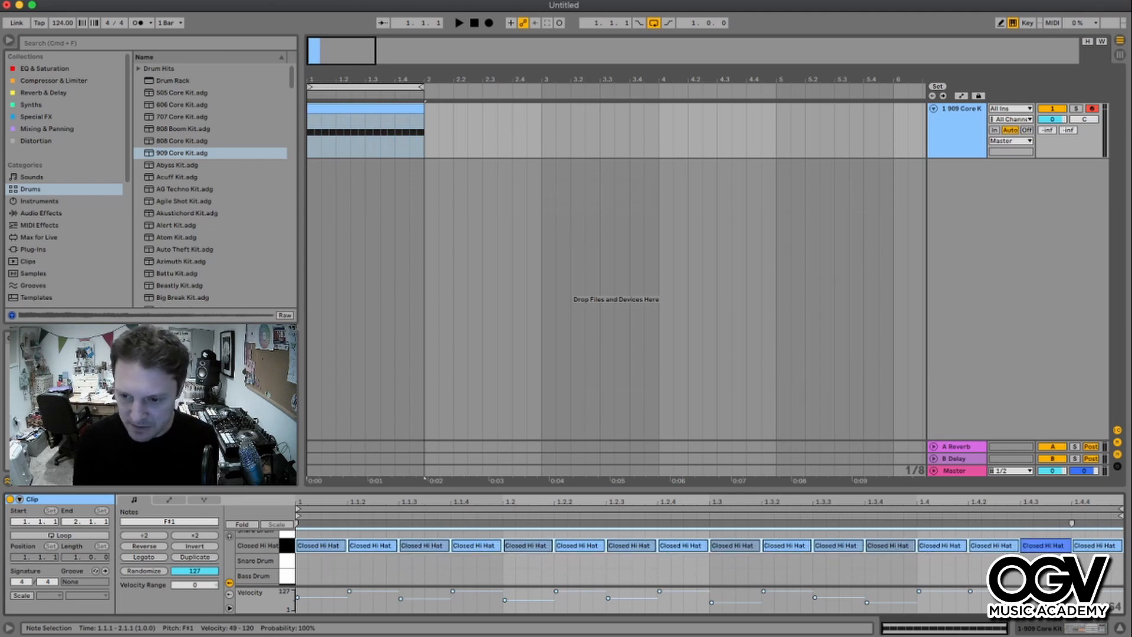
left_click_drag(1022, 591, 1022, 596)
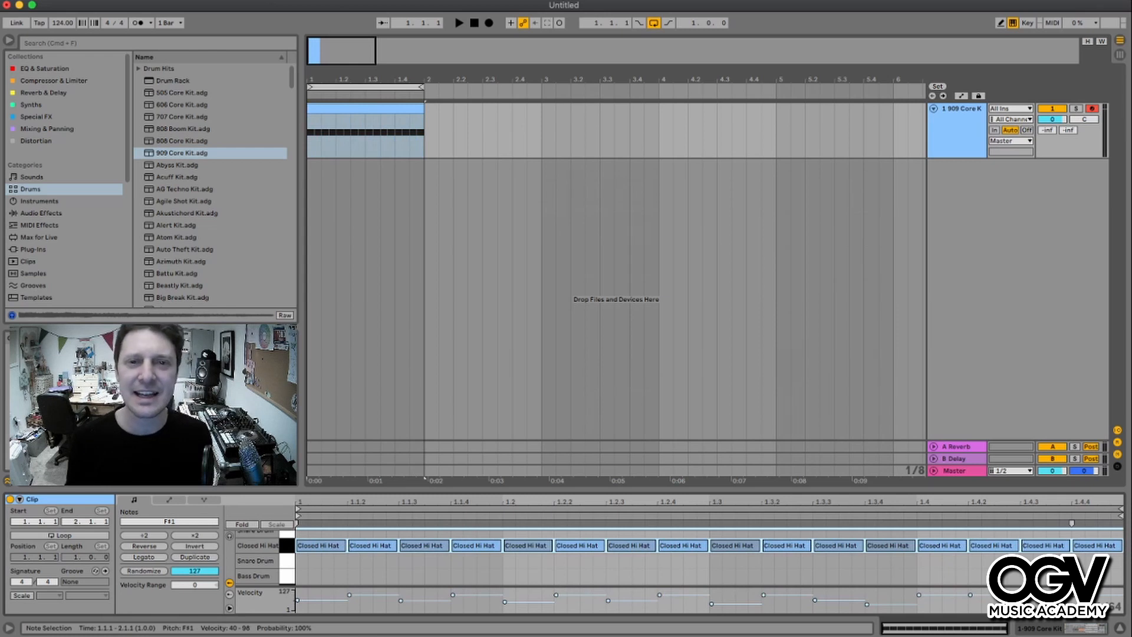
left_click(541, 570)
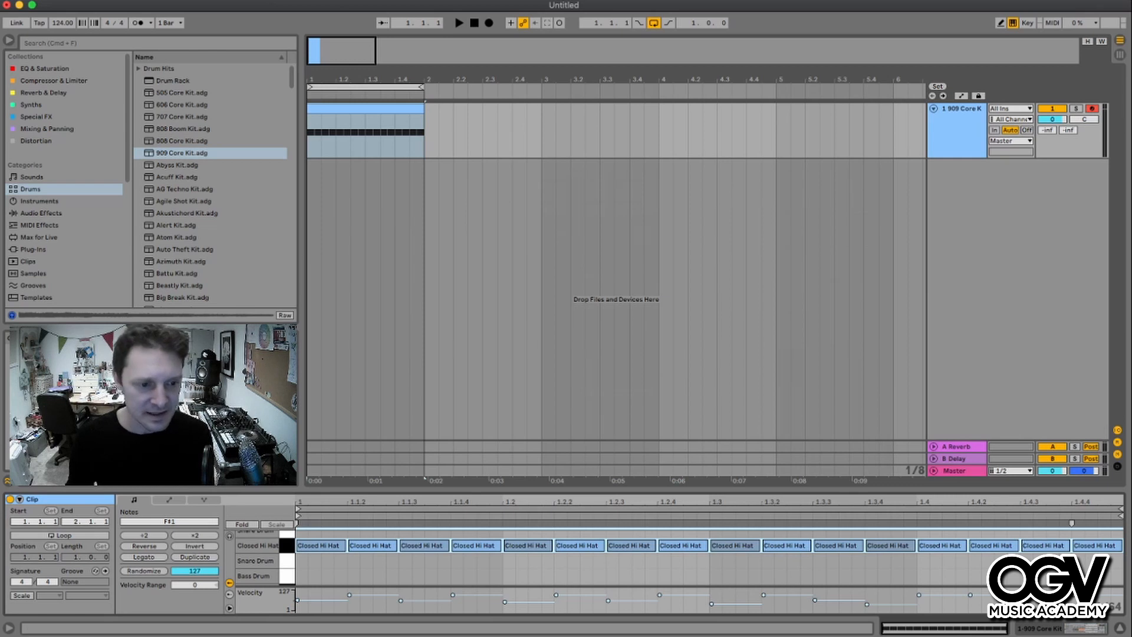
left_click(616, 564)
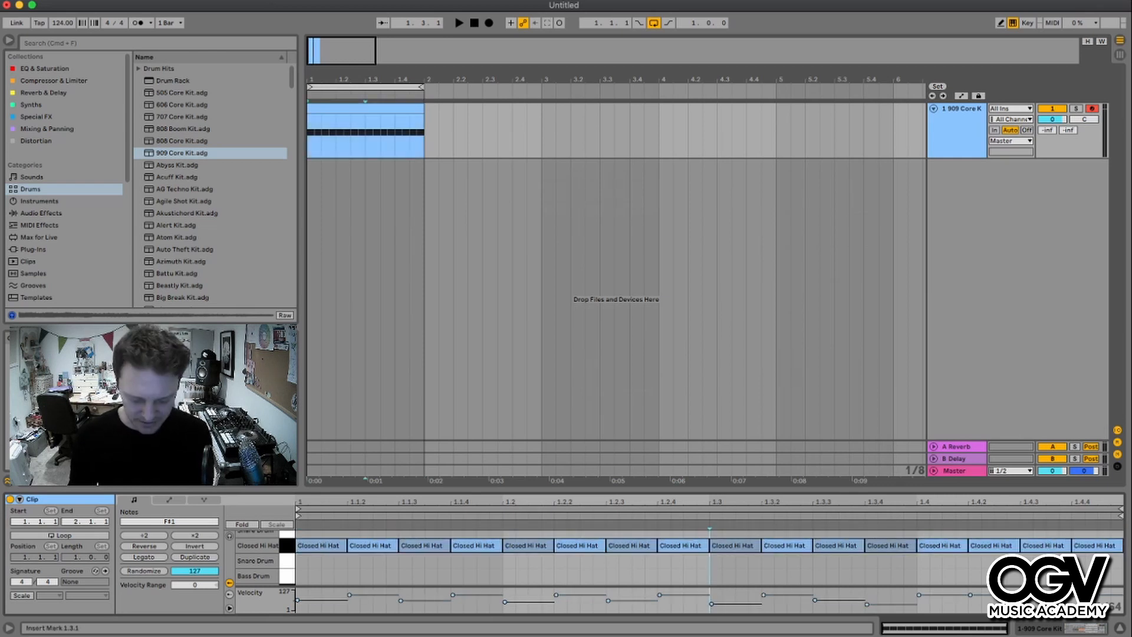
- Select all notes and randomize their velocities several times while the clip plays
key("super+a")
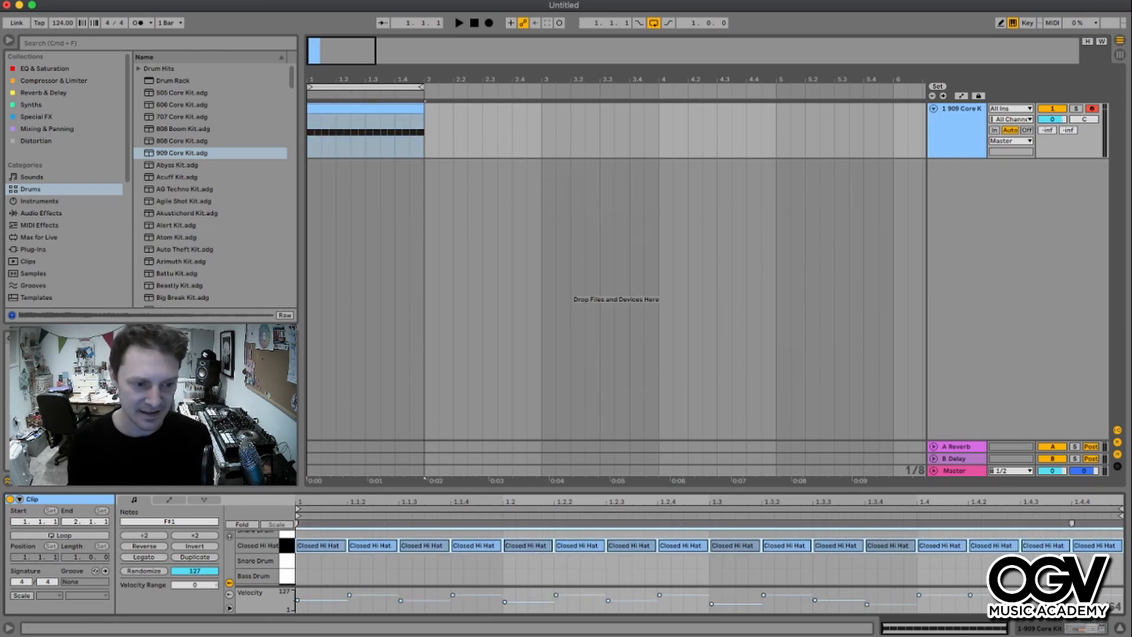
left_click(144, 570)
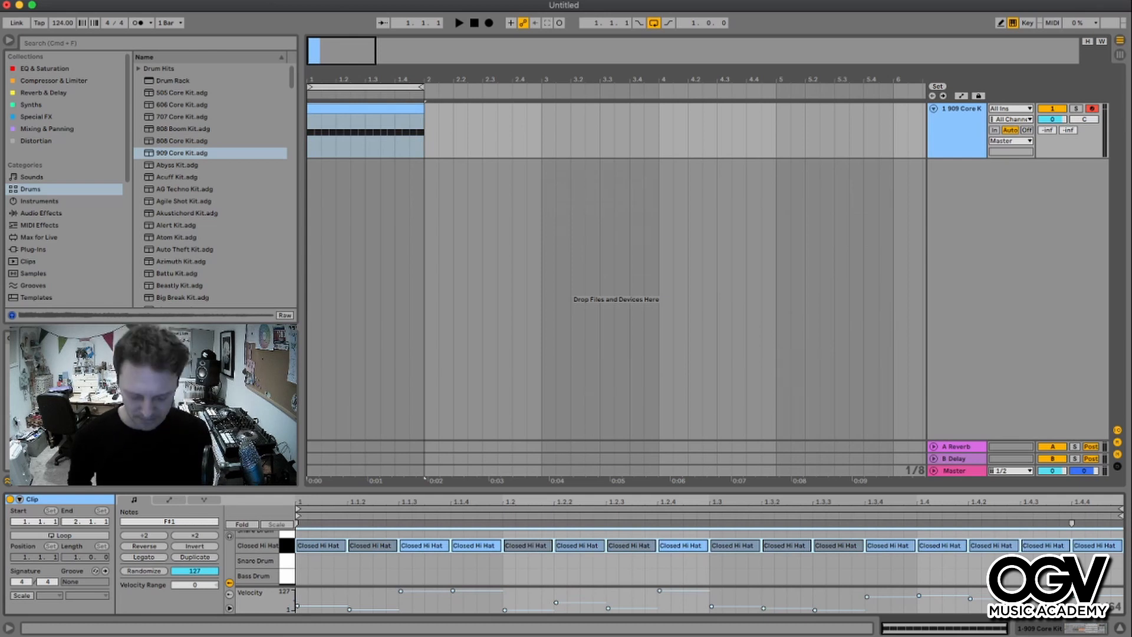
key("space")
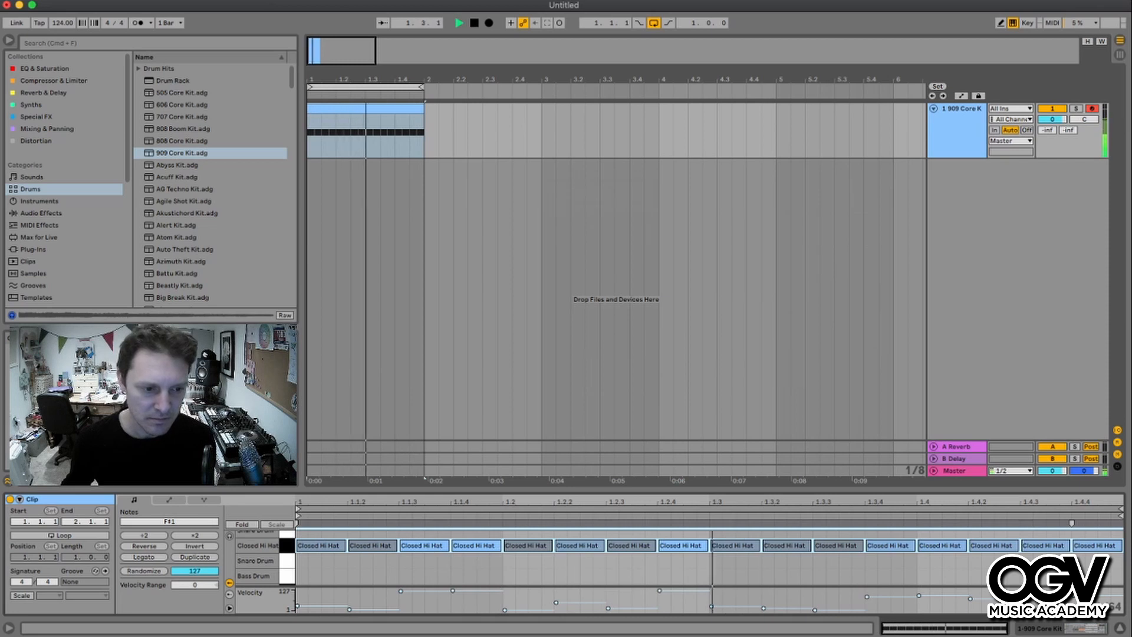
left_click(143, 571)
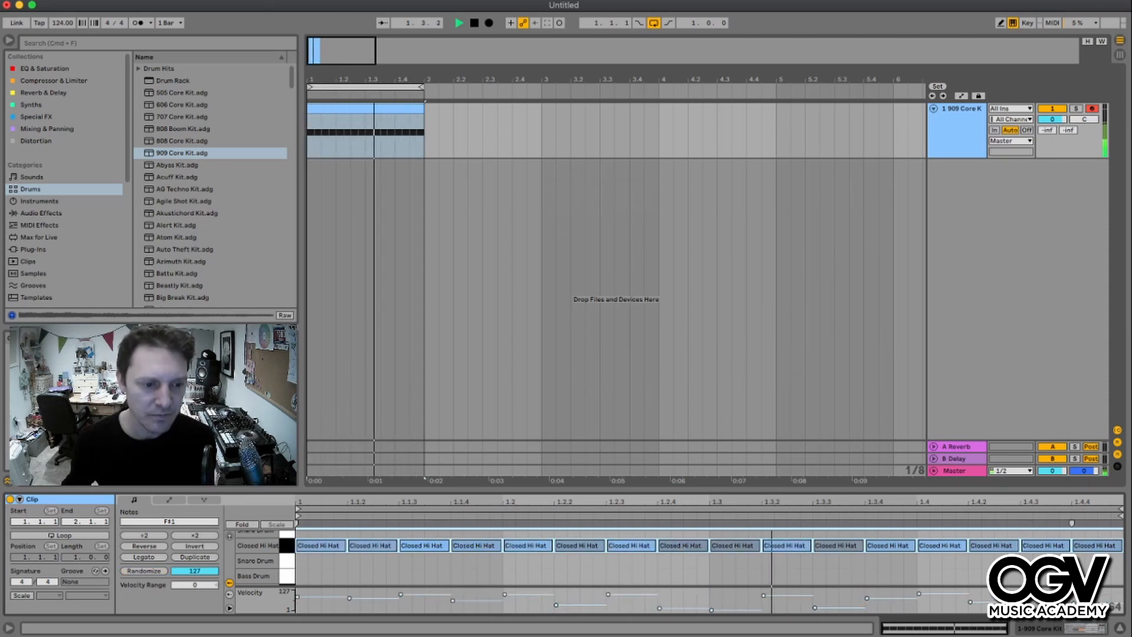
left_click(144, 571)
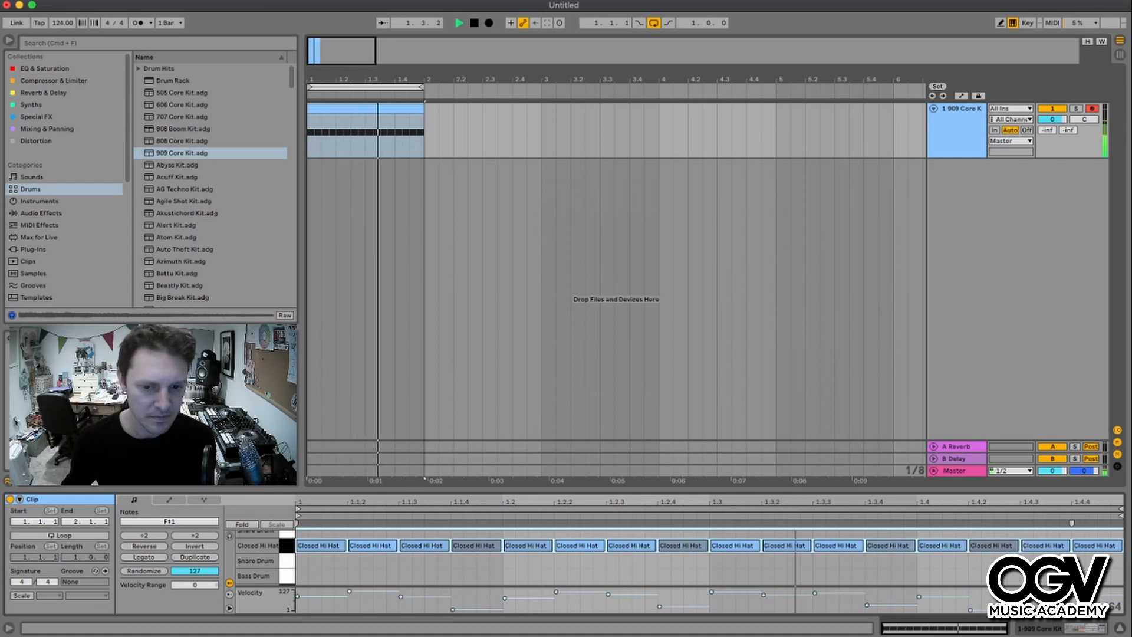
left_click(144, 571)
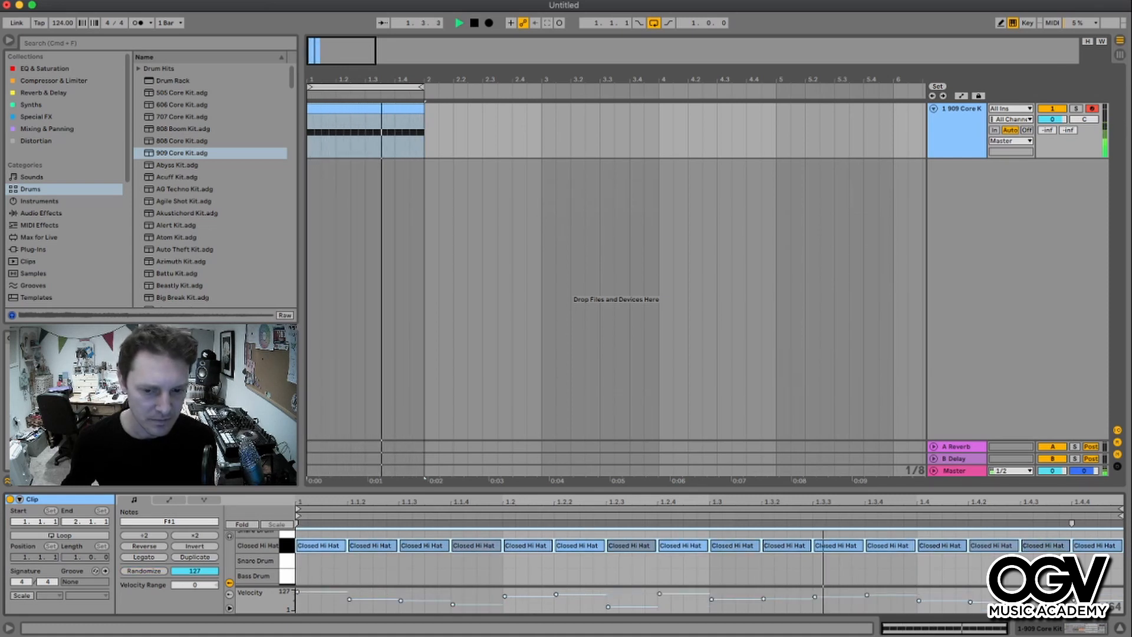
left_click(143, 571)
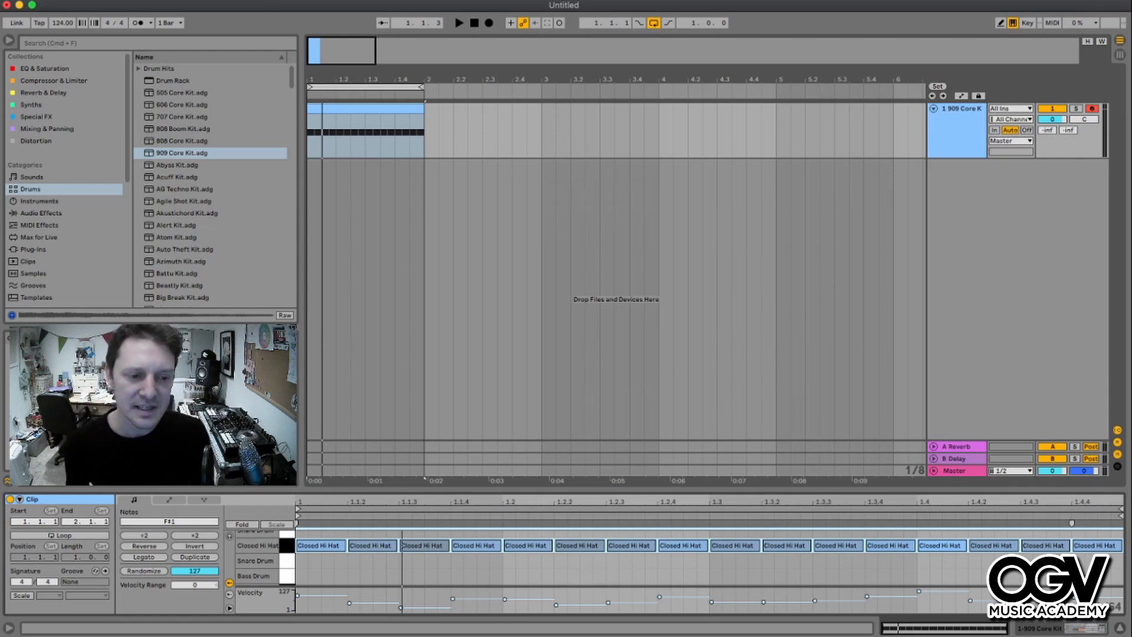
- Undo the last three velocity randomizations
key("super+z")
key("super+z")
key("super+z")
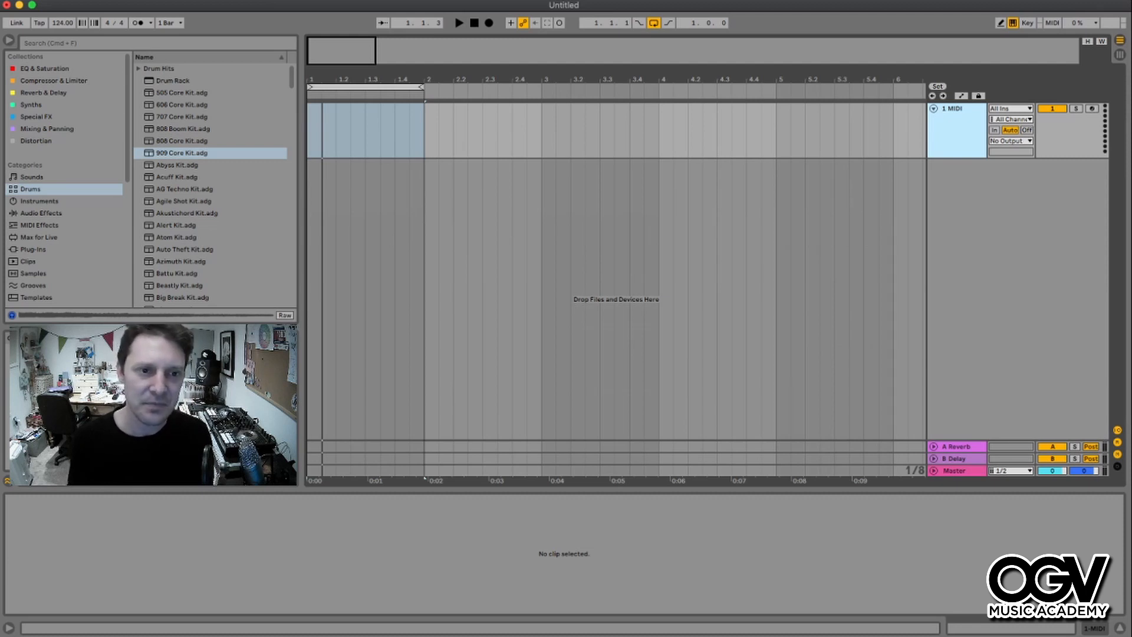
- Select bars 1 to 3 on the MIDI track and load the Beckoner instrument preset onto it
left_click(438, 129)
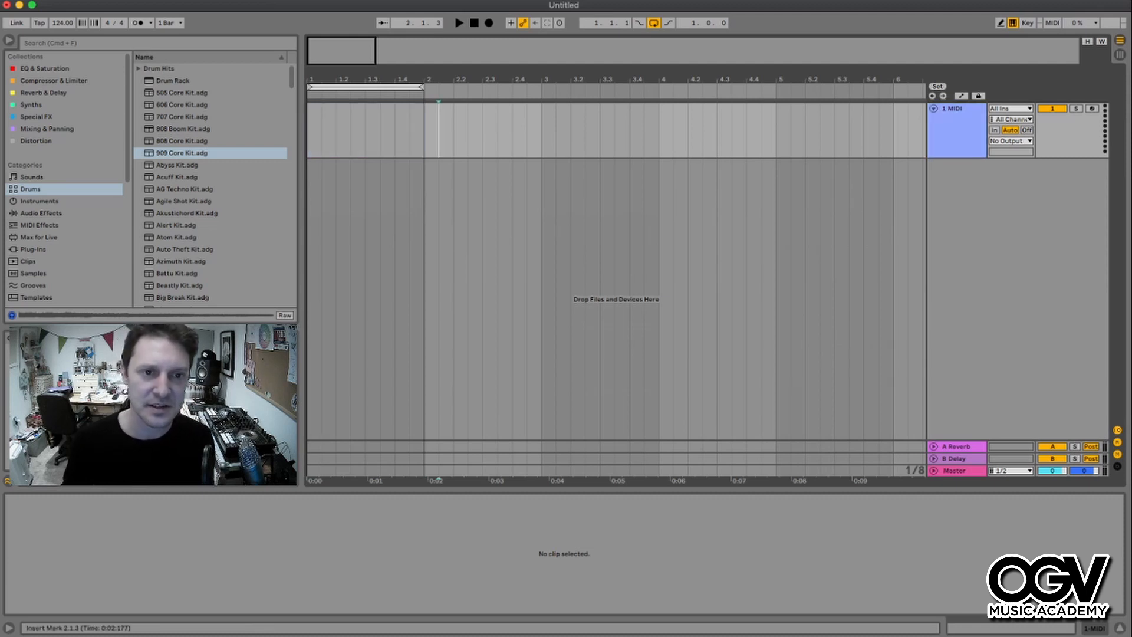
left_click_drag(308, 130, 542, 130)
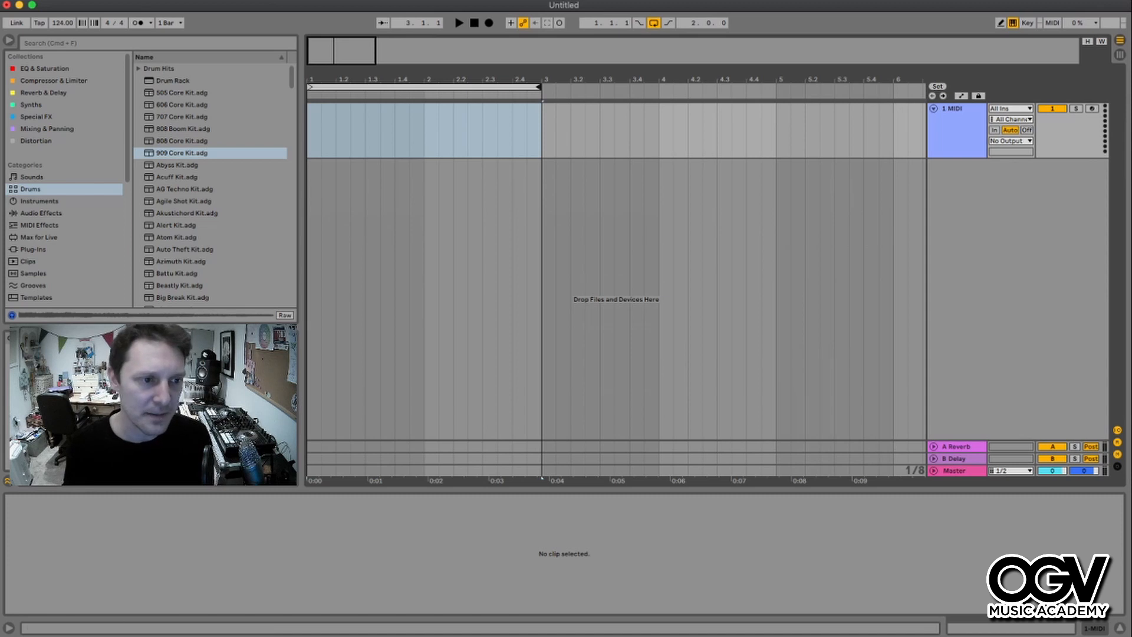
left_click(42, 213)
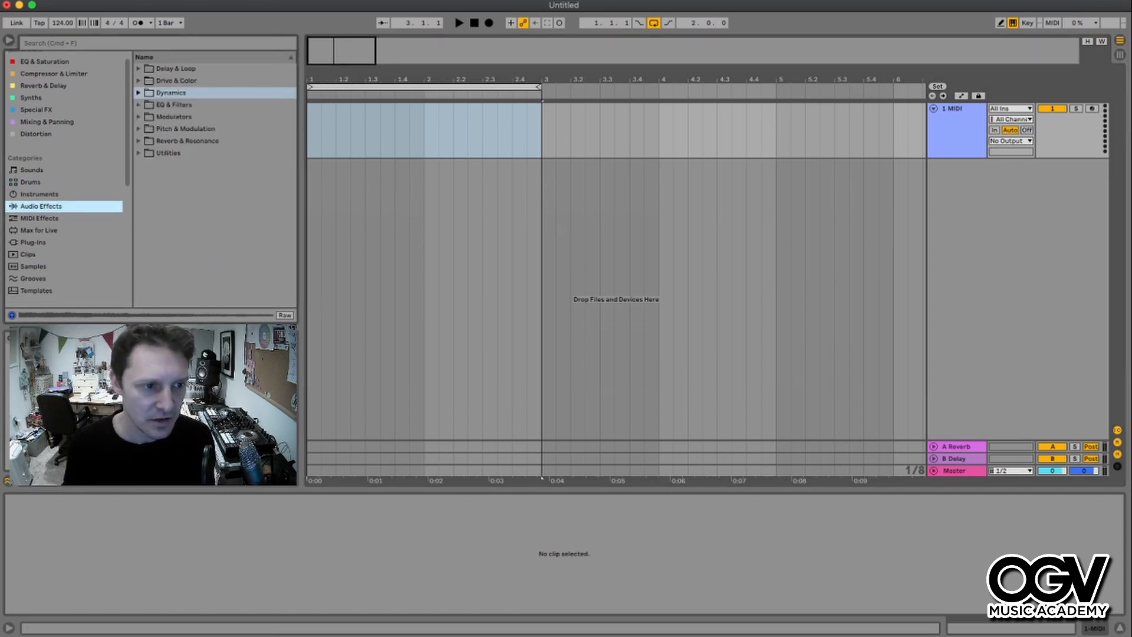
left_click(40, 201)
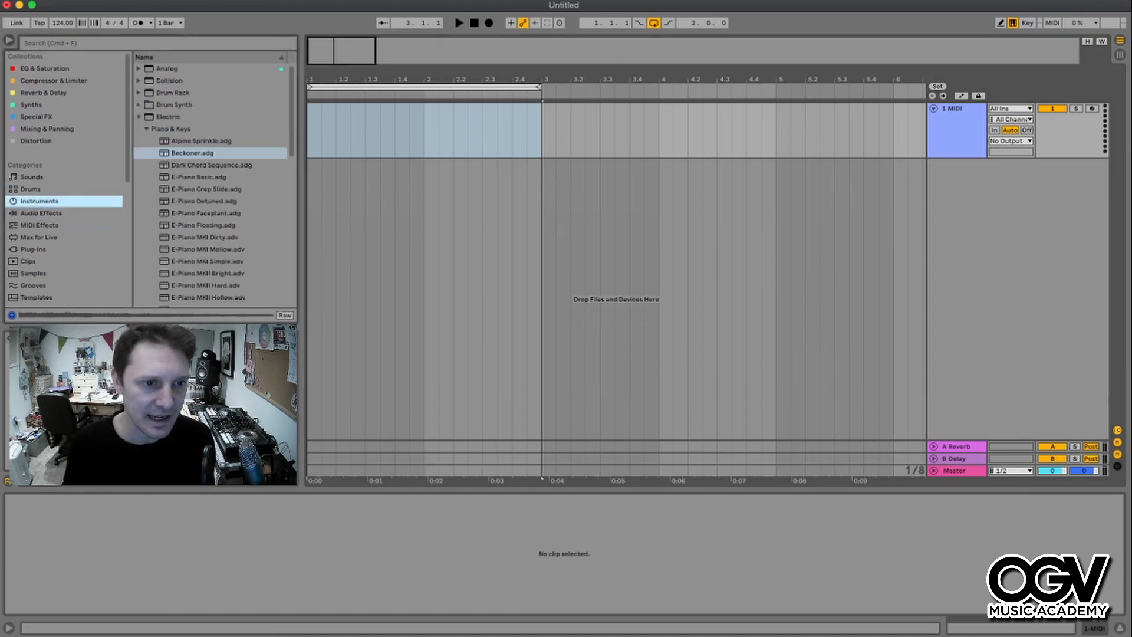
key("Right")
key("Return")
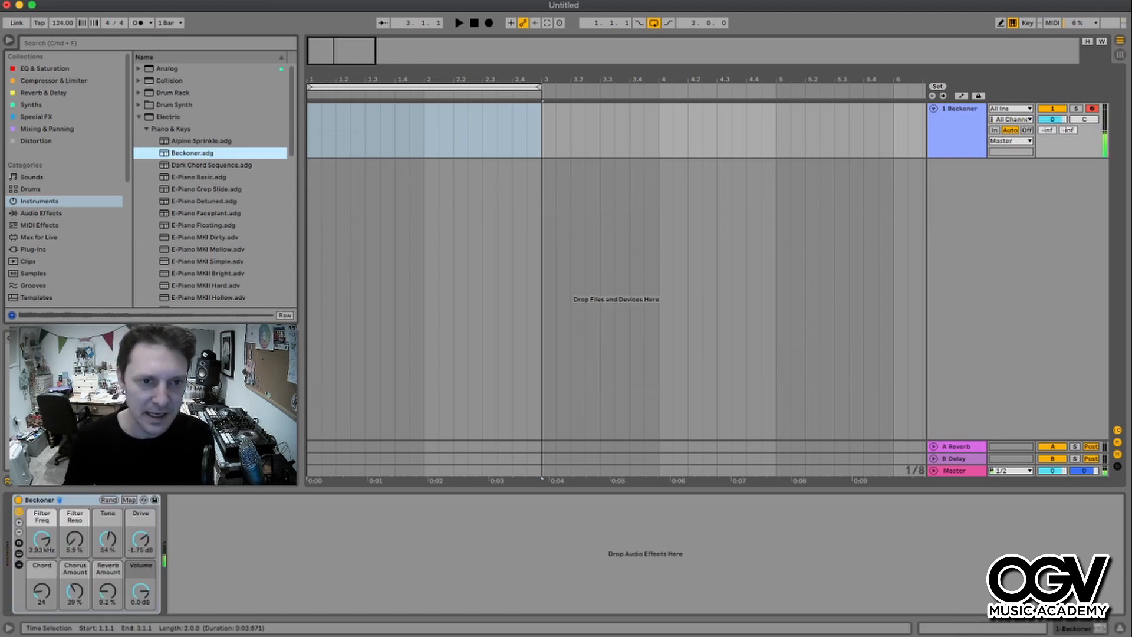
- Create a two-bar MIDI clip spanning bars 1 to 3 on the Beckoner track
double_click(314, 132)
left_click_drag(321, 105, 542, 106)
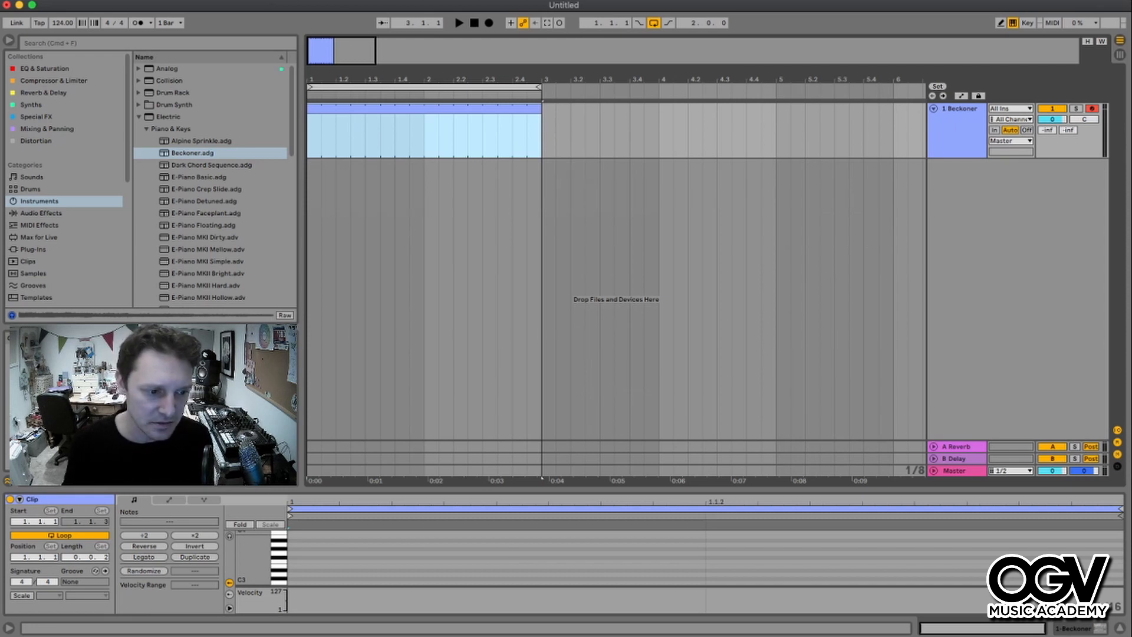
- Turn on Scale mode for the Beckoner MIDI clip, set to C Major
left_click(22, 595)
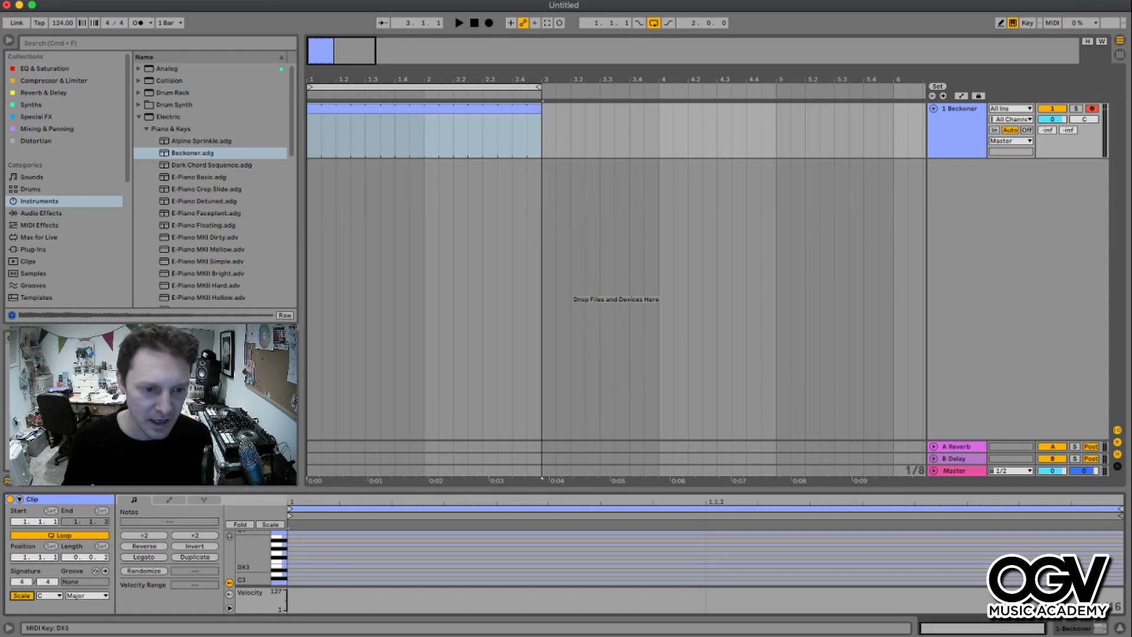
scroll(277, 559, "down", 6)
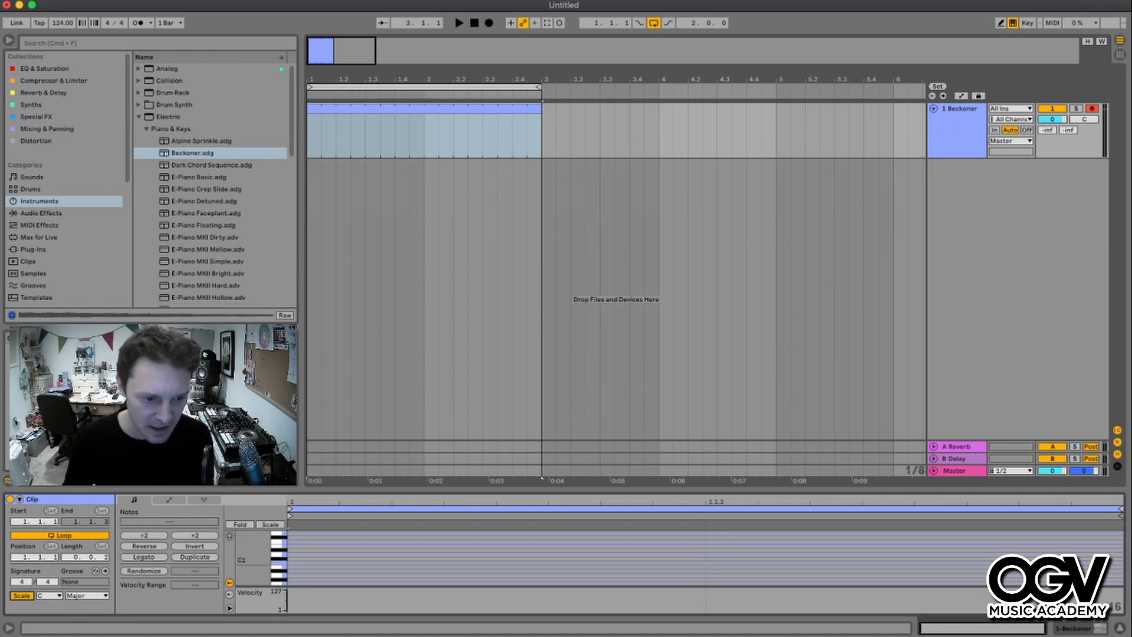
left_click(229, 608)
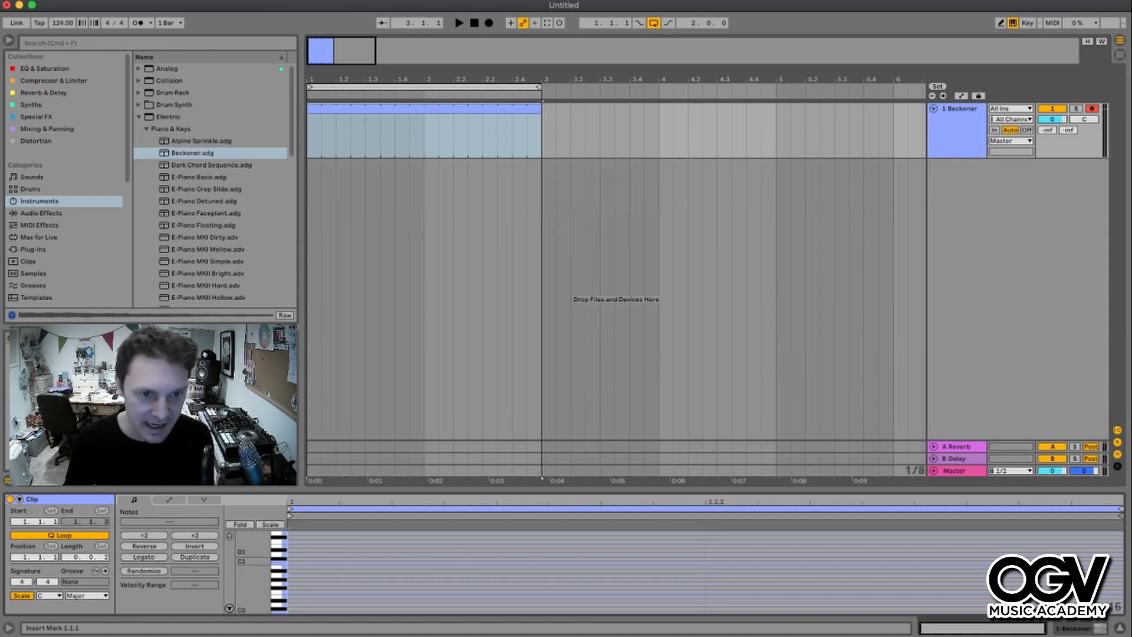
- Change the MIDI clip's colour to green
right_click(424, 135)
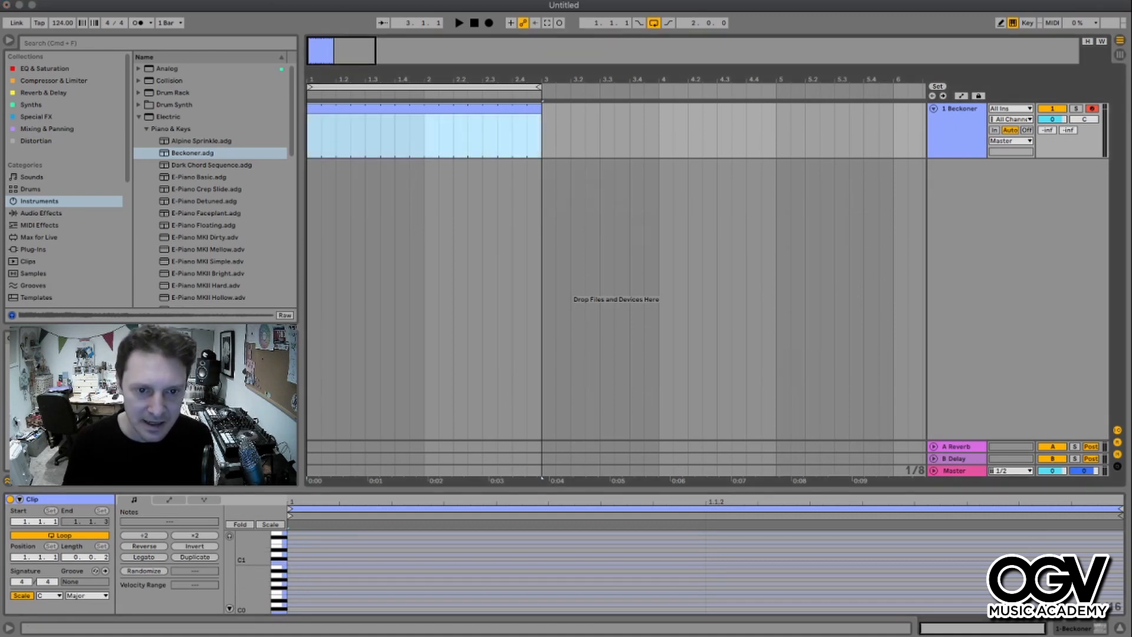
left_click(488, 471)
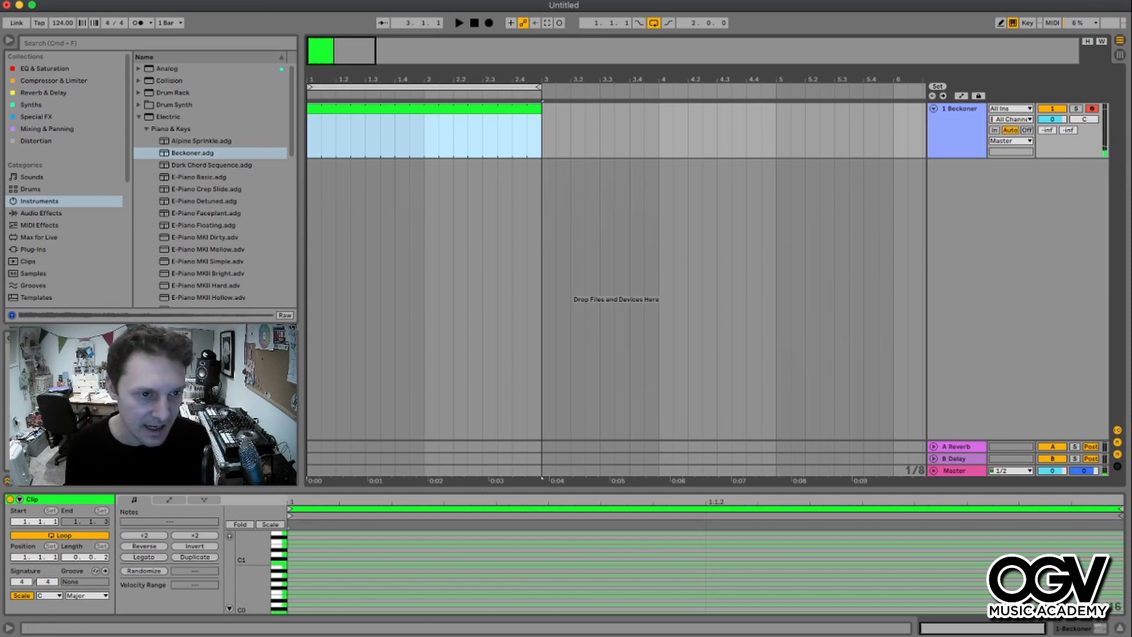
- Load the E-Piano Basic preset onto the MIDI track in place of Beckoner
left_click(198, 177)
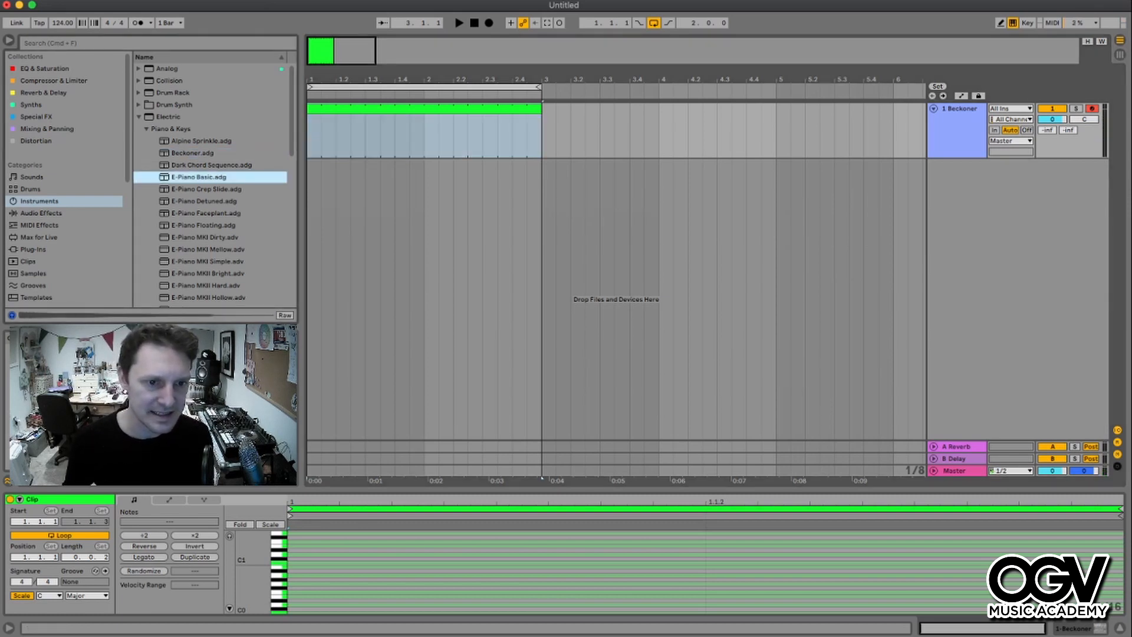
key("Return")
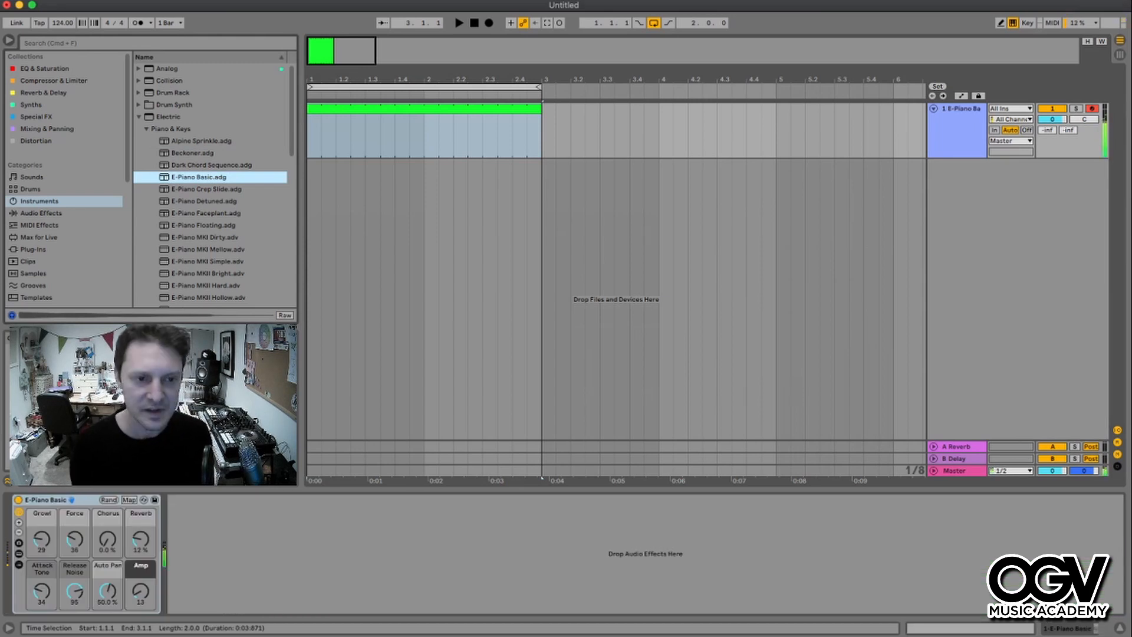
- Set the clip's scale to C Hungarian Minor
key("shift+Tab")
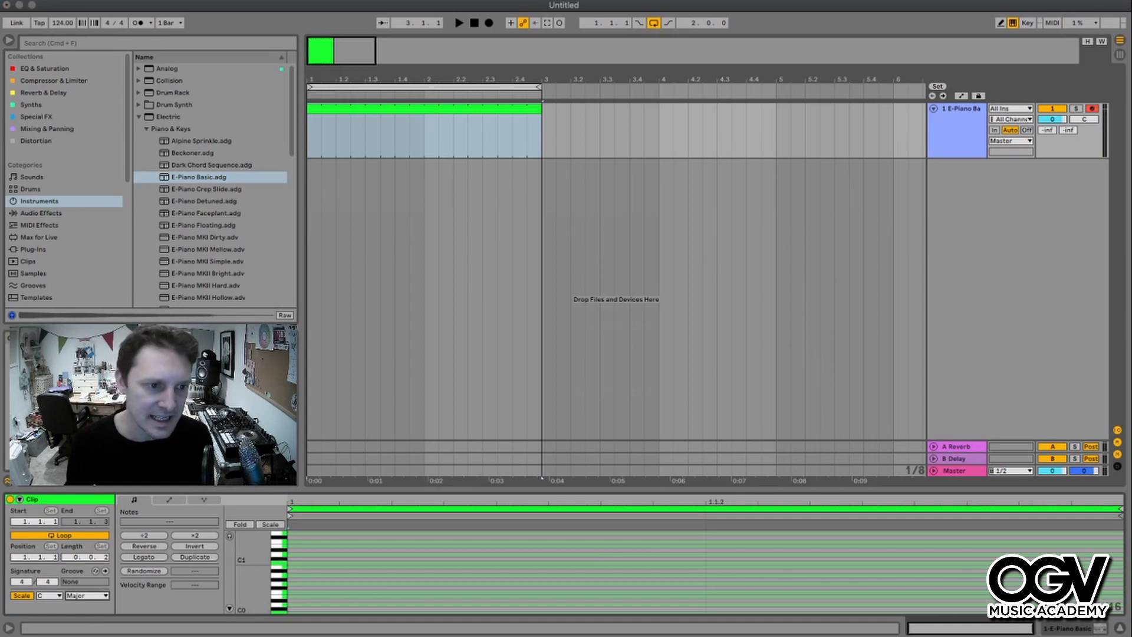
left_click(83, 607)
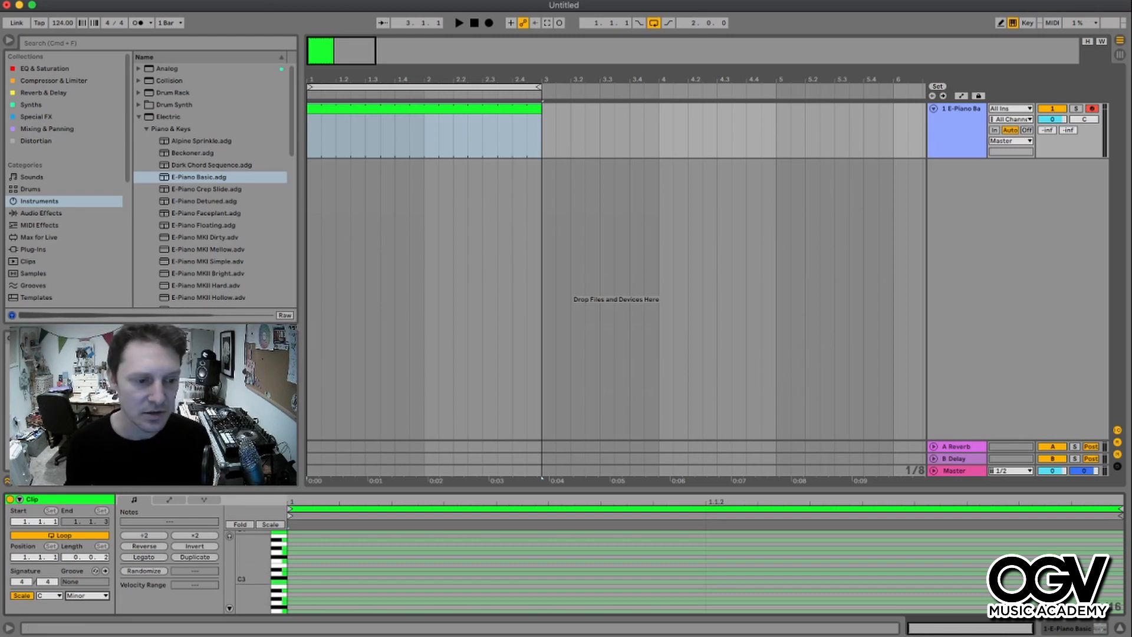
left_click(50, 596)
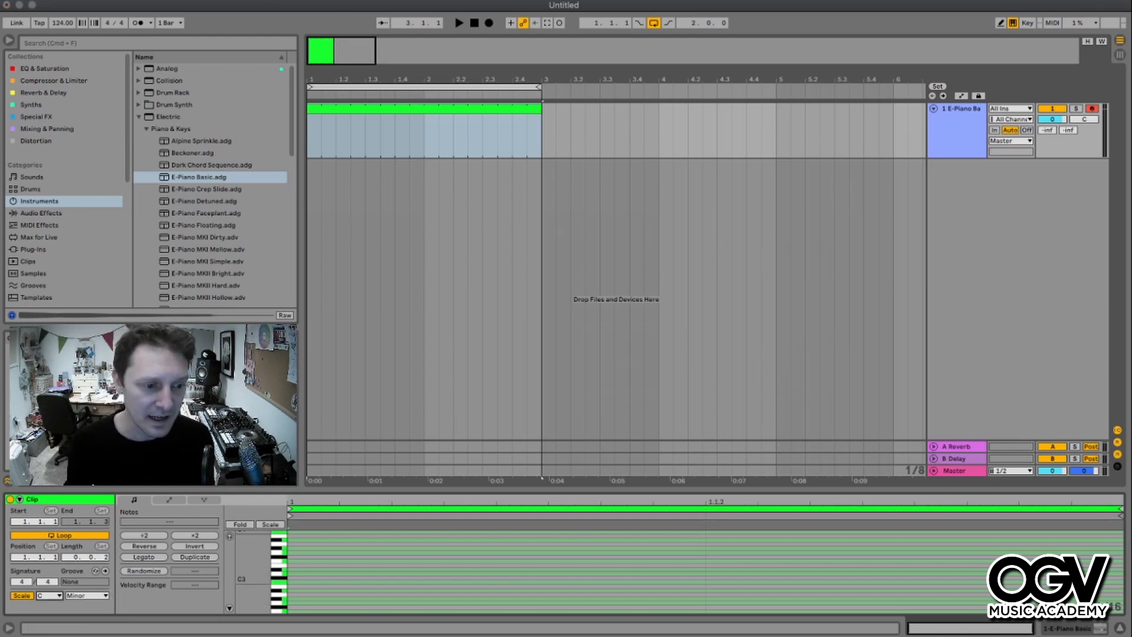
left_click(49, 595)
left_click(87, 595)
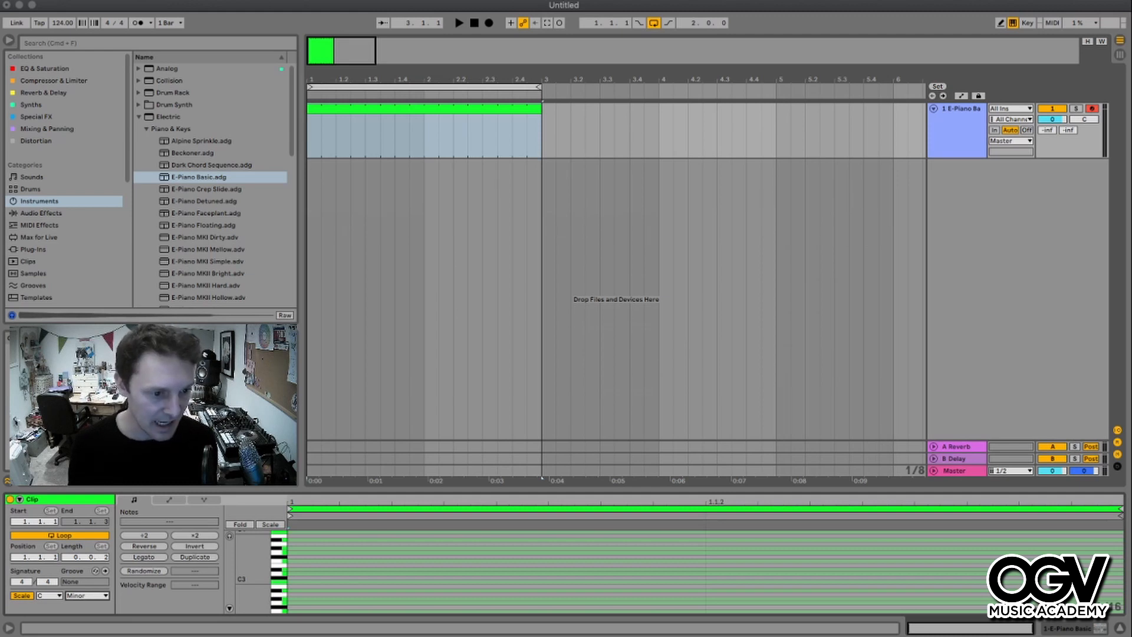
left_click(88, 596)
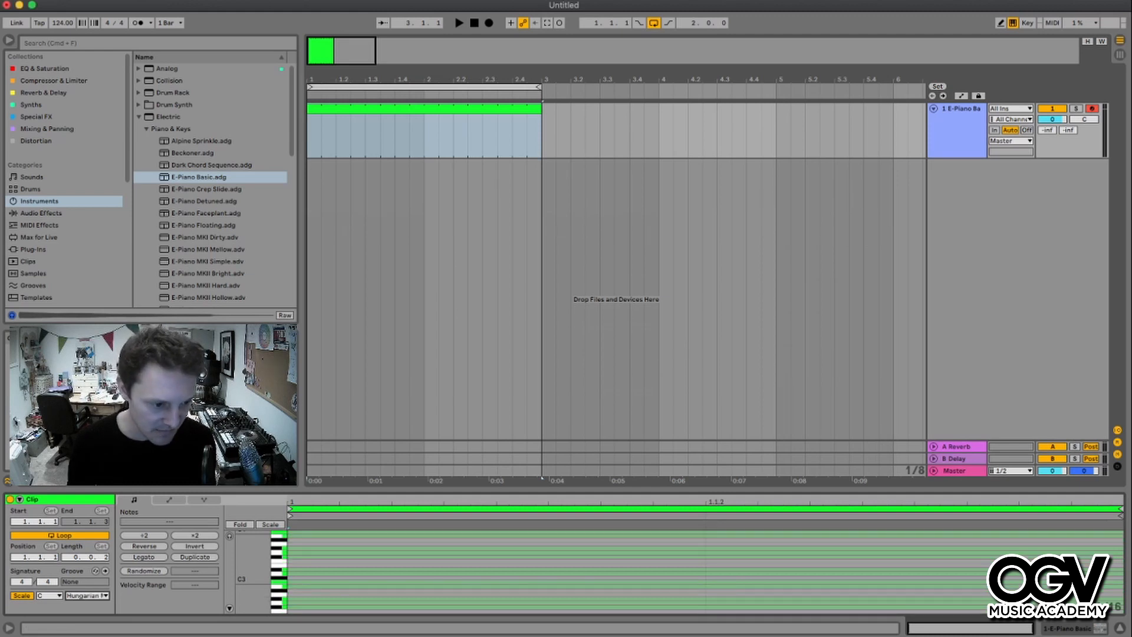